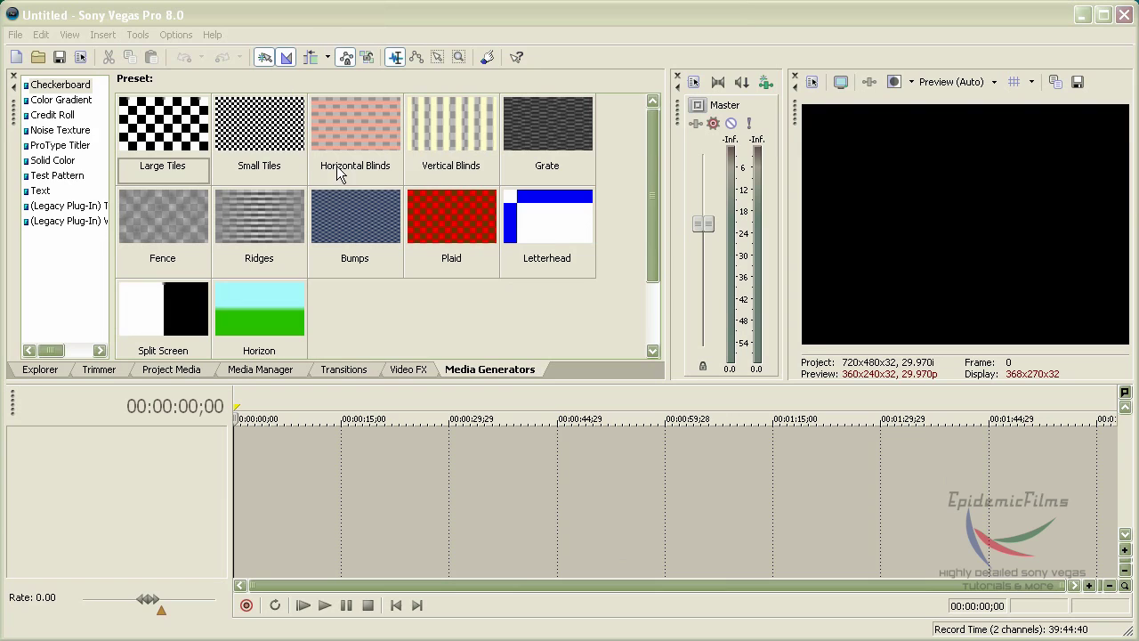
pyautogui.moveTo(656, 170)
pyautogui.mouseDown()
pyautogui.moveTo(659, 203)
pyautogui.moveTo(654, 169)
pyautogui.mouseUp()
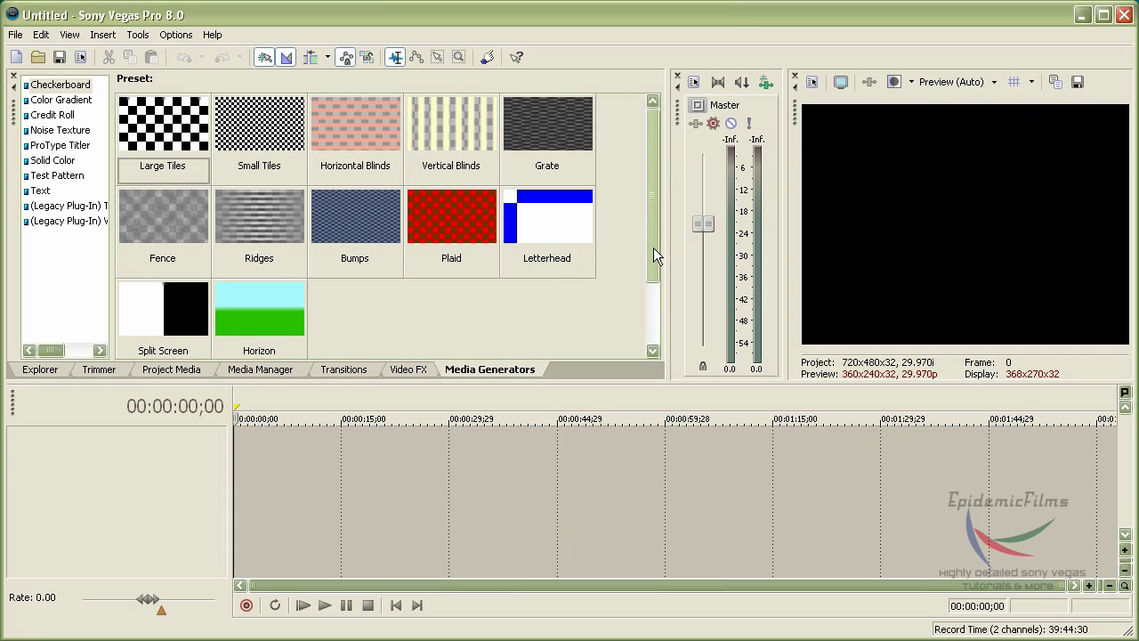
pyautogui.moveTo(653, 248); pyautogui.dragTo(655, 211)
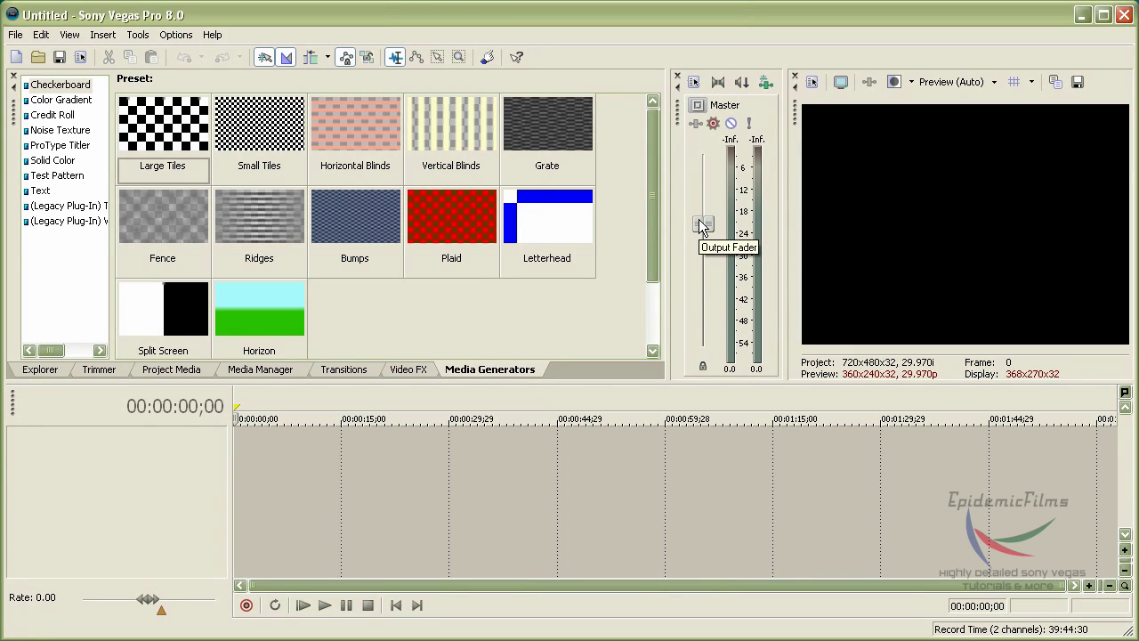
pyautogui.moveTo(653, 206)
pyautogui.mouseDown()
pyautogui.moveTo(650, 249)
pyautogui.moveTo(651, 193)
pyautogui.mouseUp()
pyautogui.moveTo(660, 204)
pyautogui.mouseDown()
pyautogui.moveTo(656, 219)
pyautogui.moveTo(656, 190)
pyautogui.mouseUp()
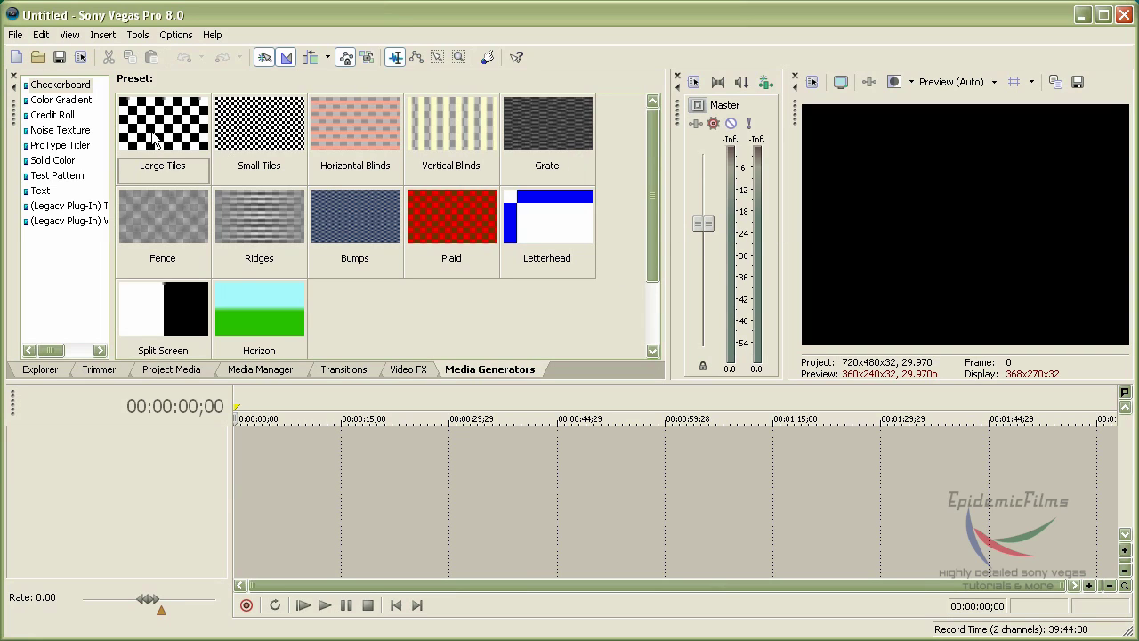
# Open the project properties and choose the YouTube HD Format (1280x720, 29.970 fps) video template.
pyautogui.click(14, 35)
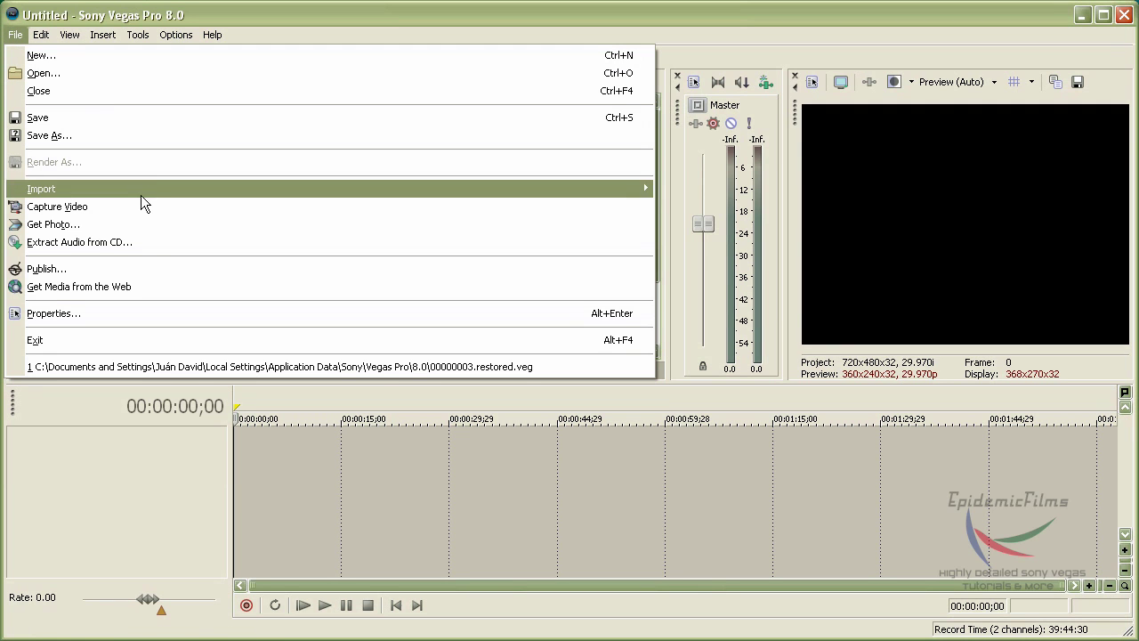
pyautogui.click(117, 313)
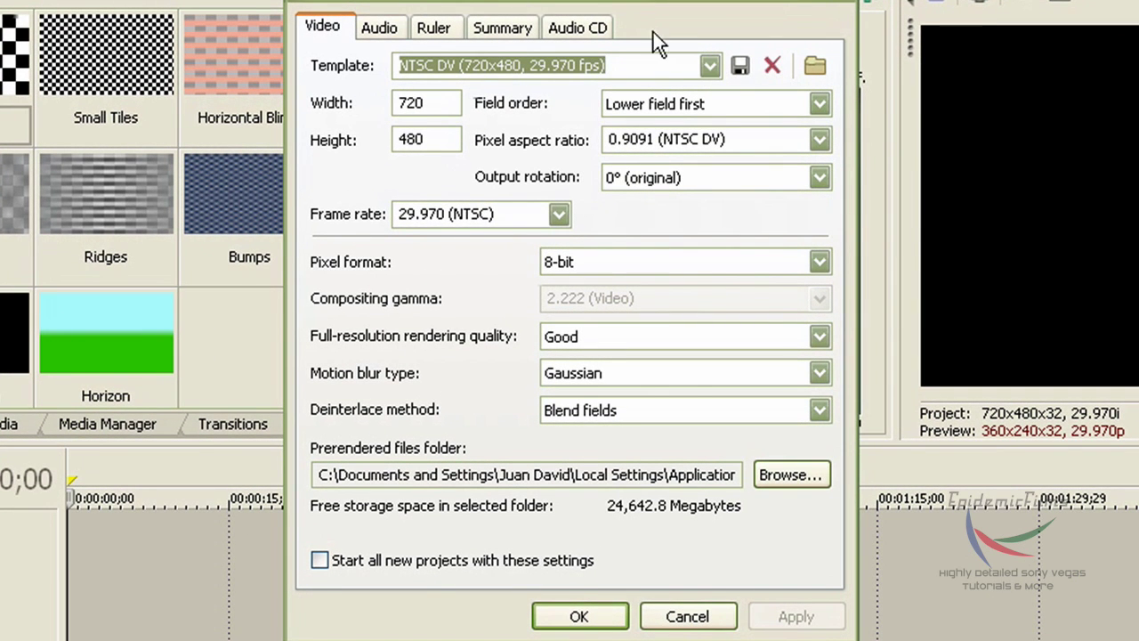
pyautogui.click(717, 63)
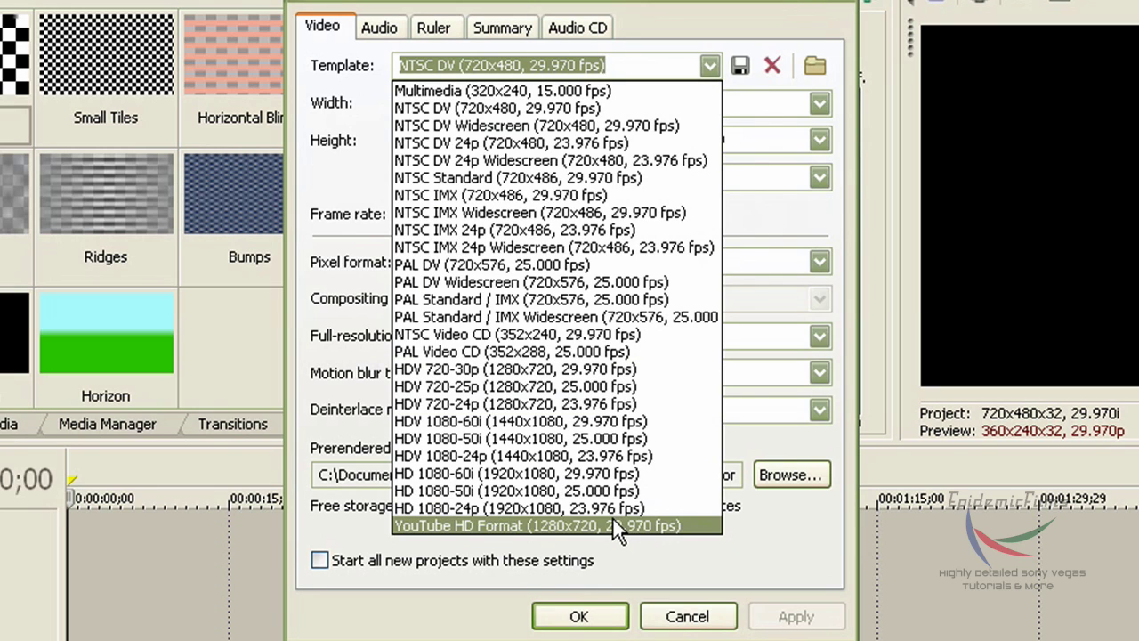
pyautogui.click(612, 525)
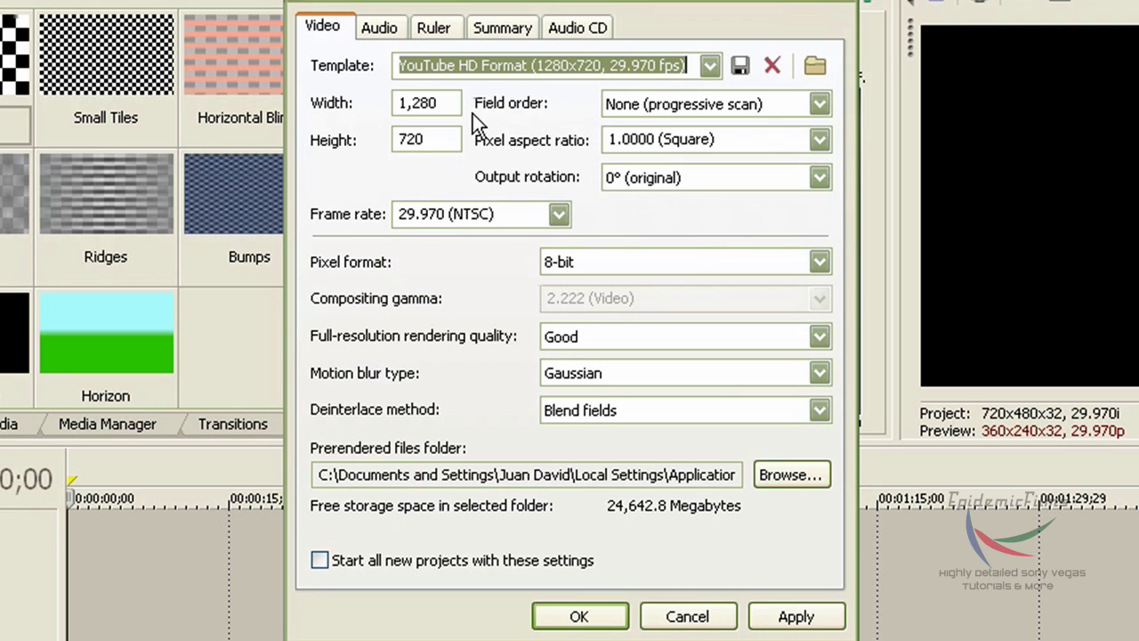
# Set the project video frame size to a width of 1280 and a height of 720.
pyautogui.press('Tab')
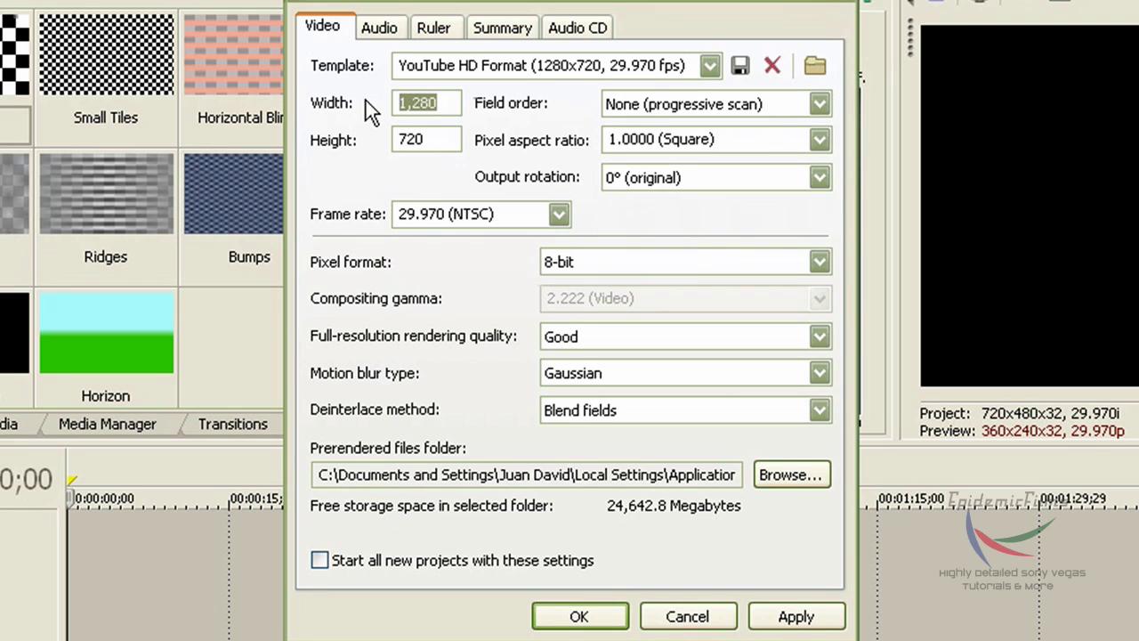
pyautogui.write('1280')
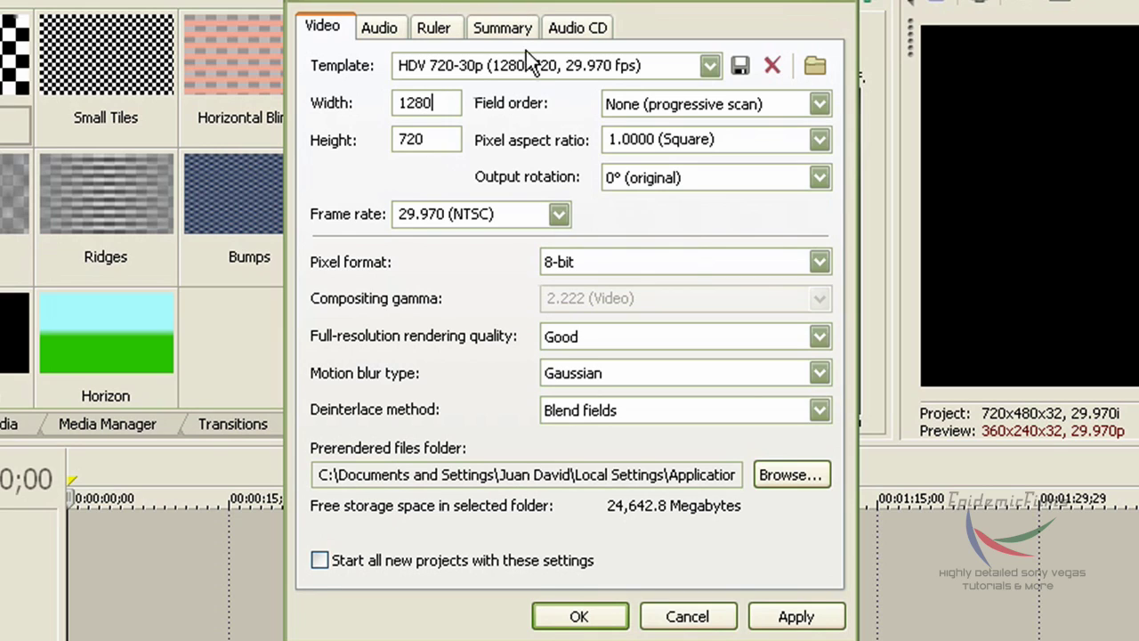
pyautogui.press('Tab')
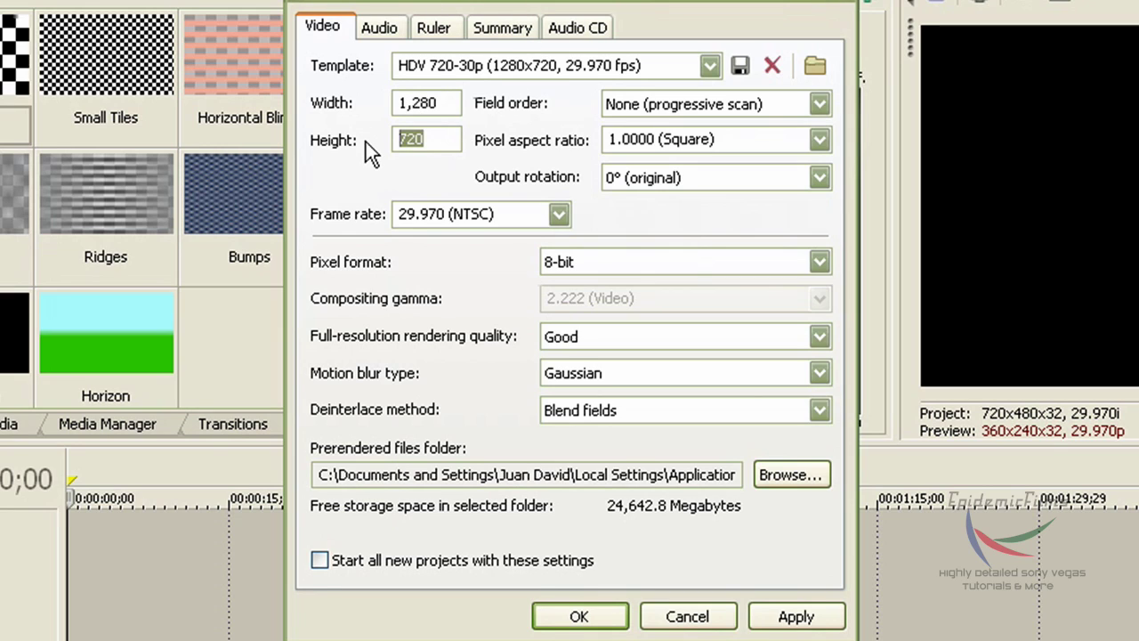
pyautogui.write('720')
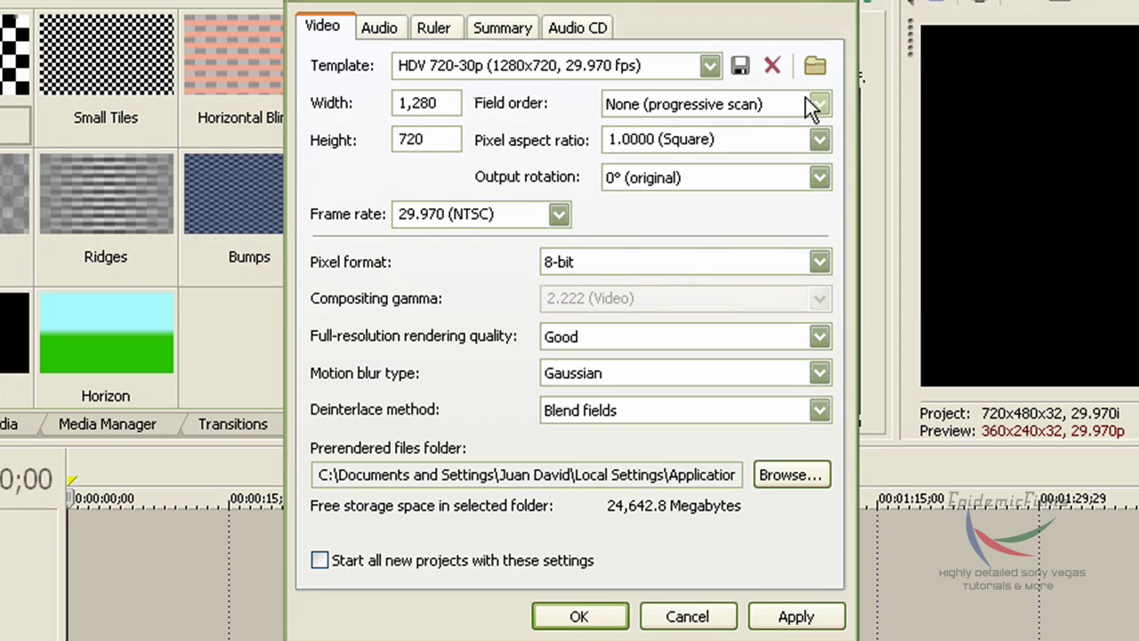
# Set the field order to None (progressive scan) and the pixel aspect ratio to 1.0000 (Square).
pyautogui.click(819, 104)
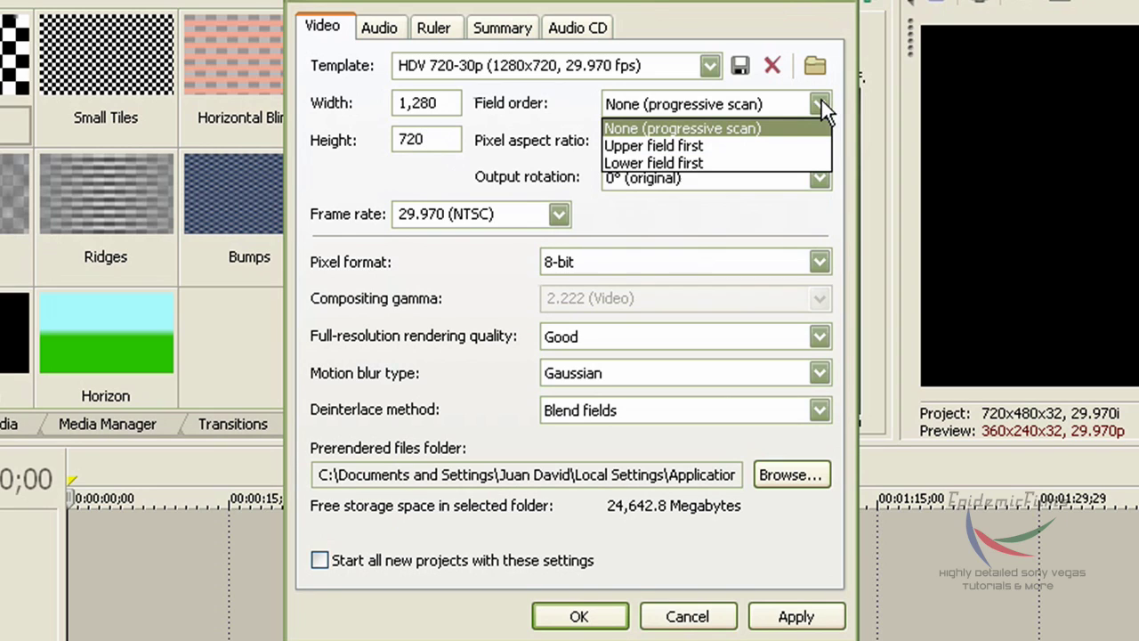
pyautogui.click(741, 130)
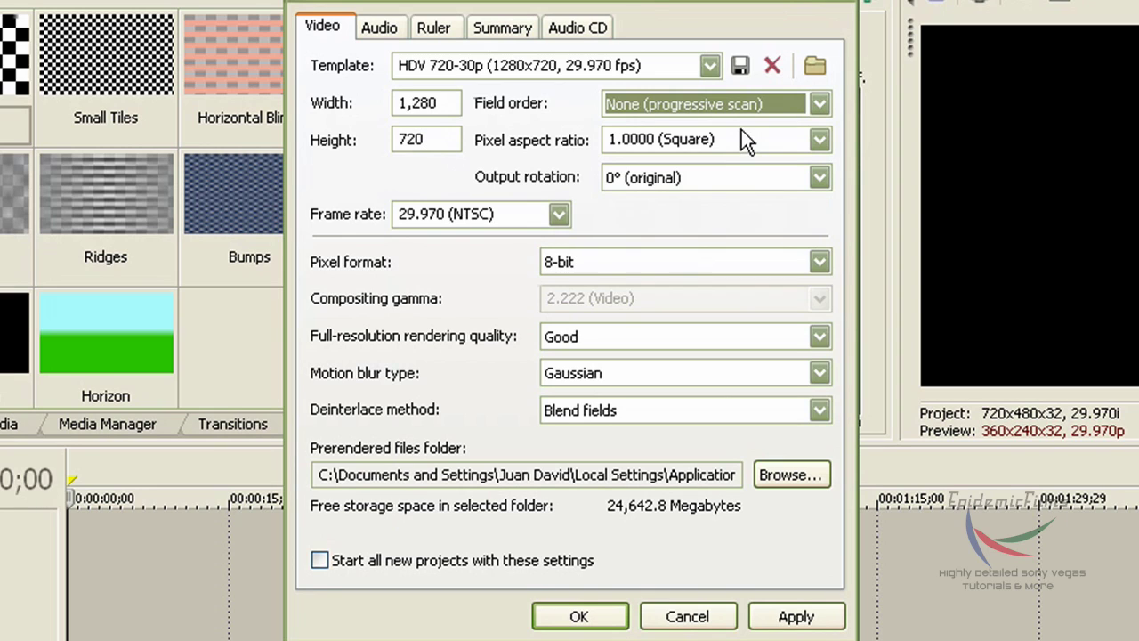
pyautogui.click(824, 141)
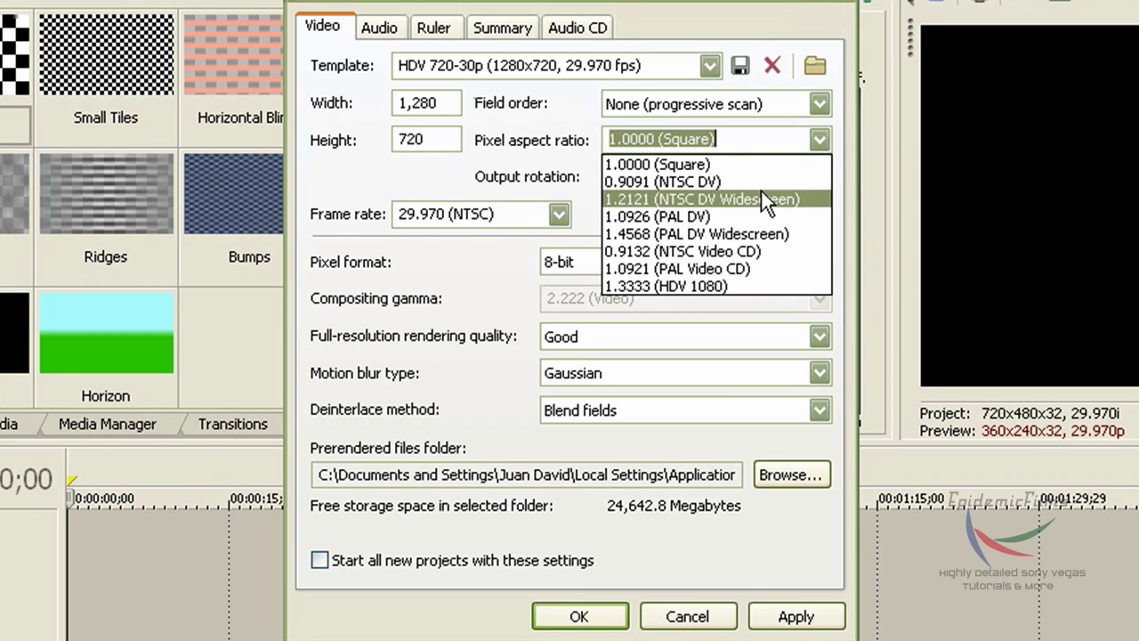
pyautogui.click(719, 162)
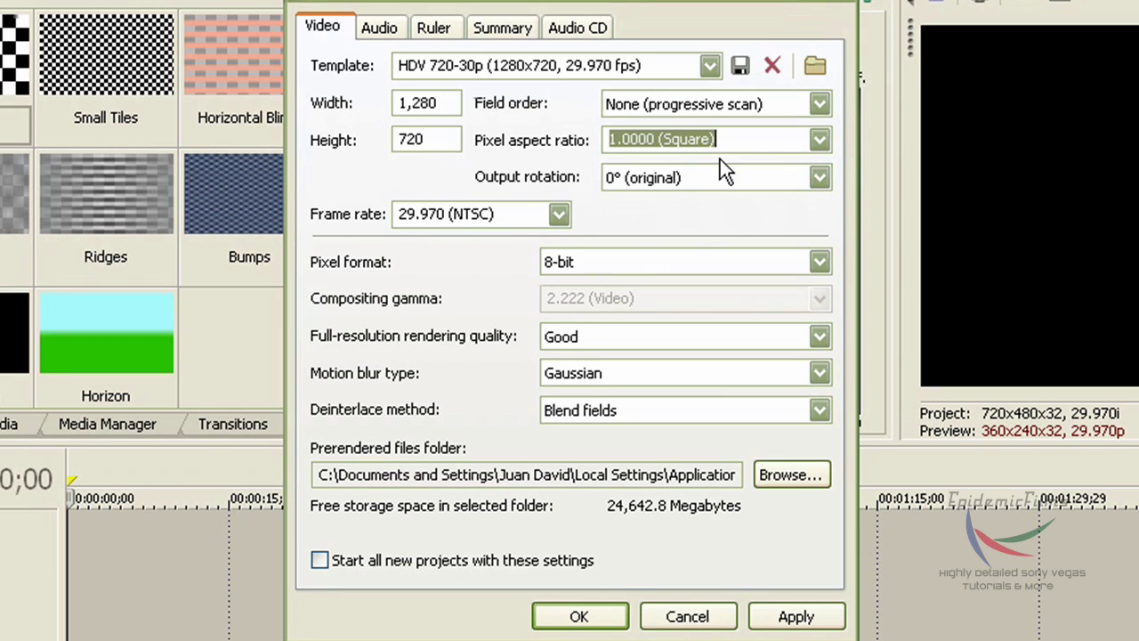
# Set the output rotation to 0° (original) and the frame rate to 29.970 (NTSC).
pyautogui.click(820, 181)
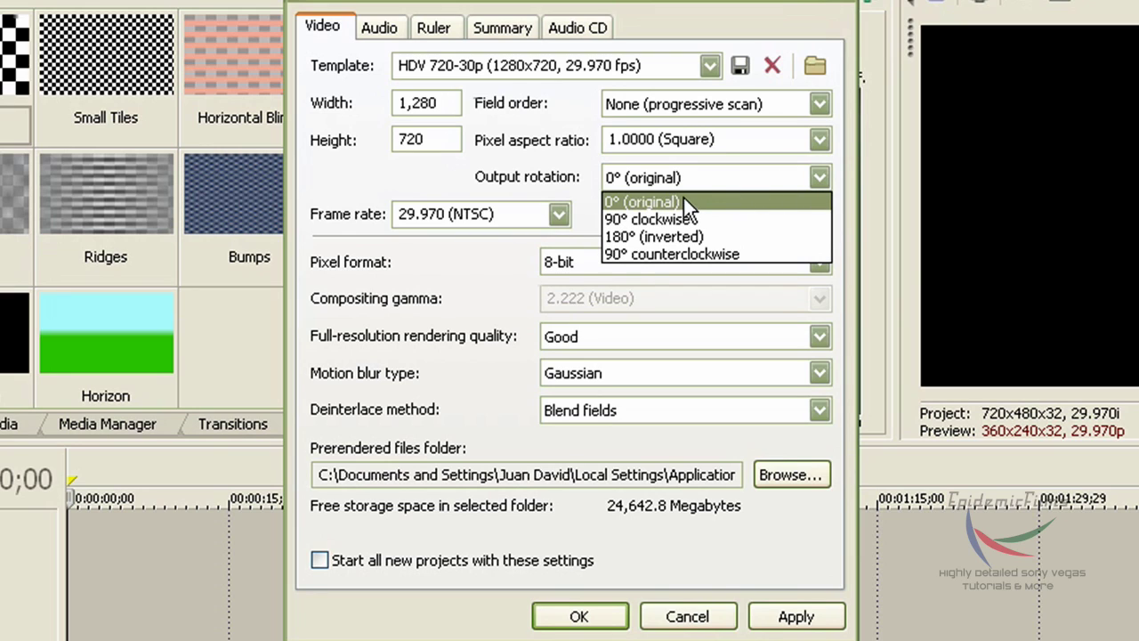
pyautogui.click(685, 200)
pyautogui.click(560, 219)
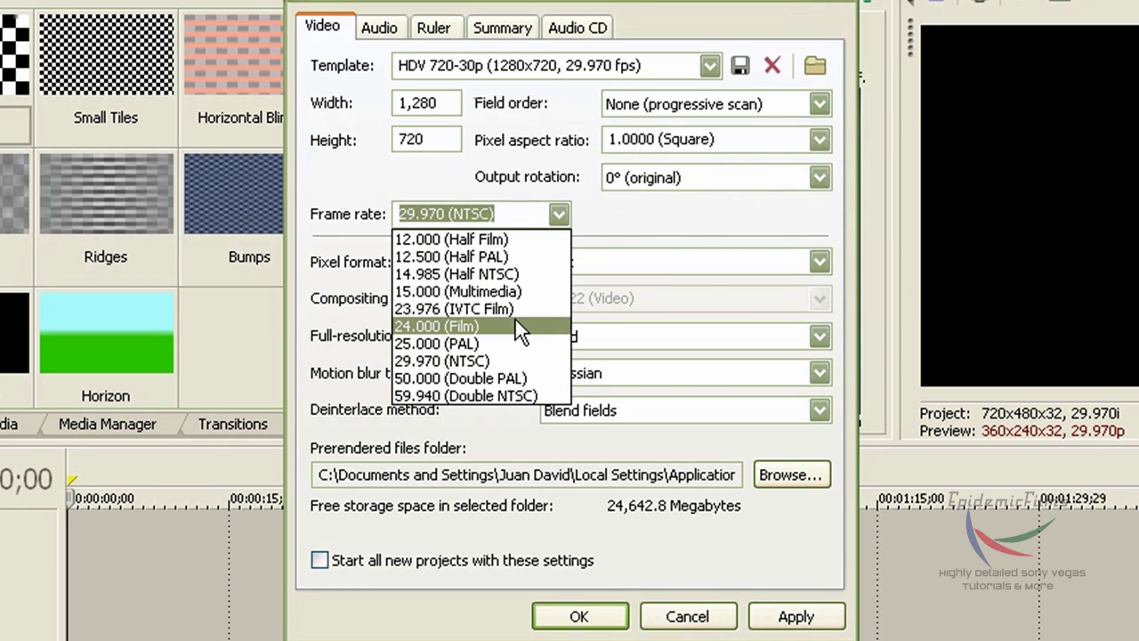
pyautogui.click(465, 359)
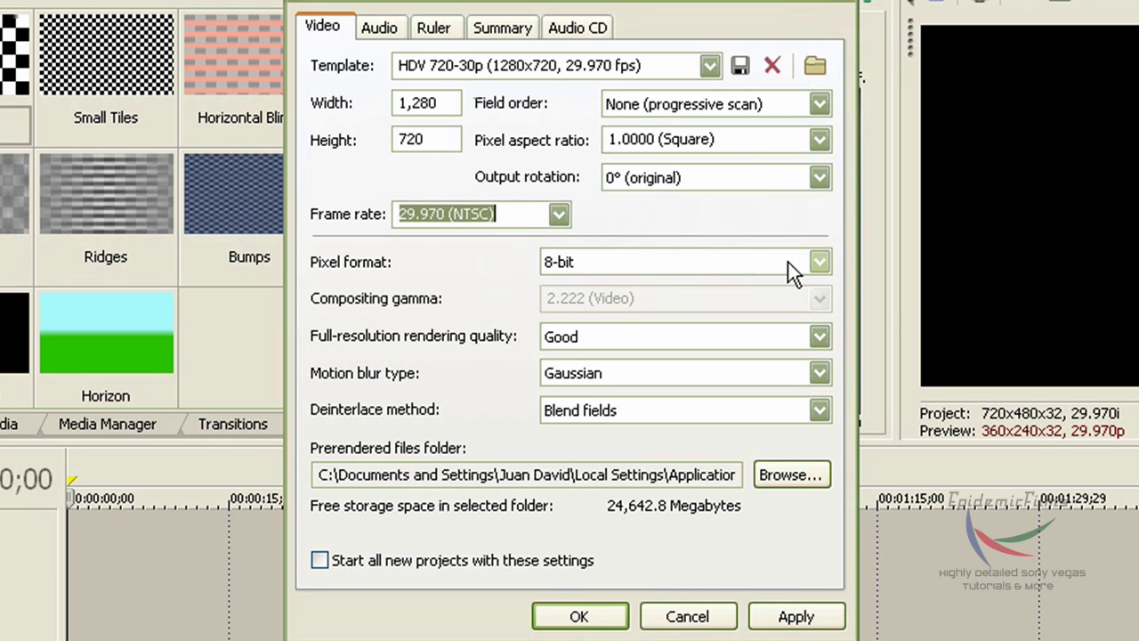
# Set the project's pixel format to 32-bit floating point.
pyautogui.click(818, 261)
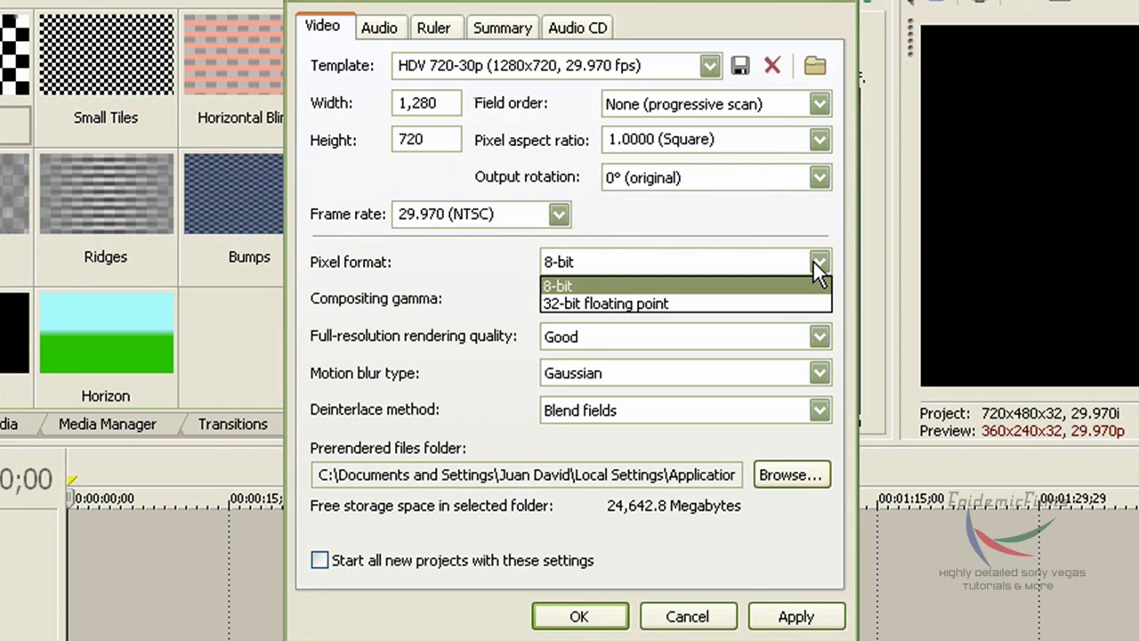
pyautogui.click(816, 263)
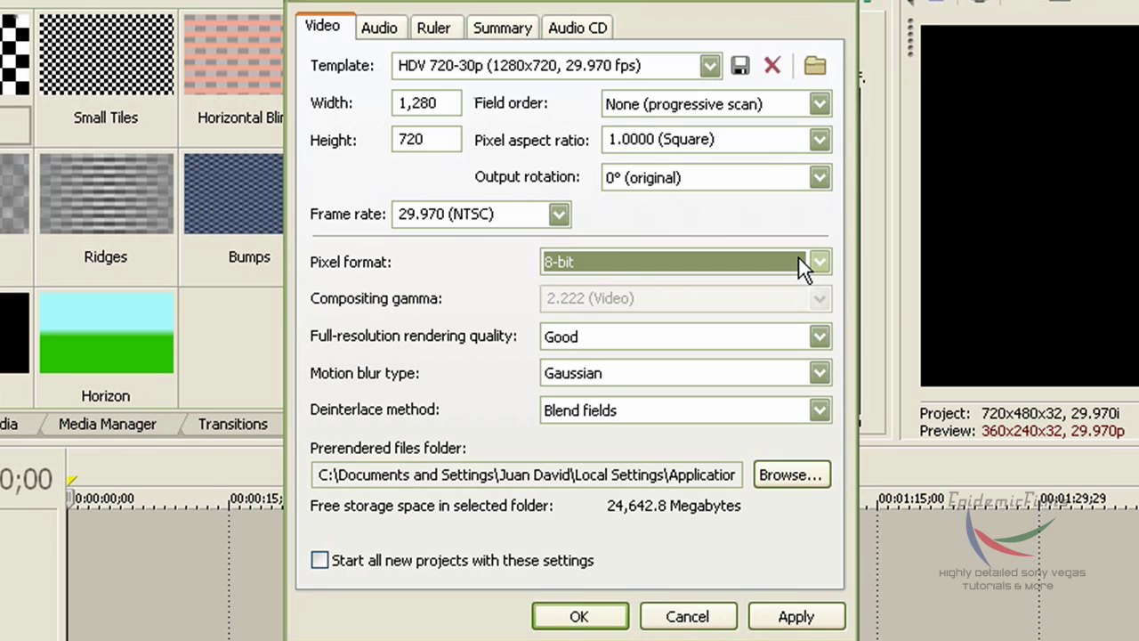
pyautogui.click(804, 259)
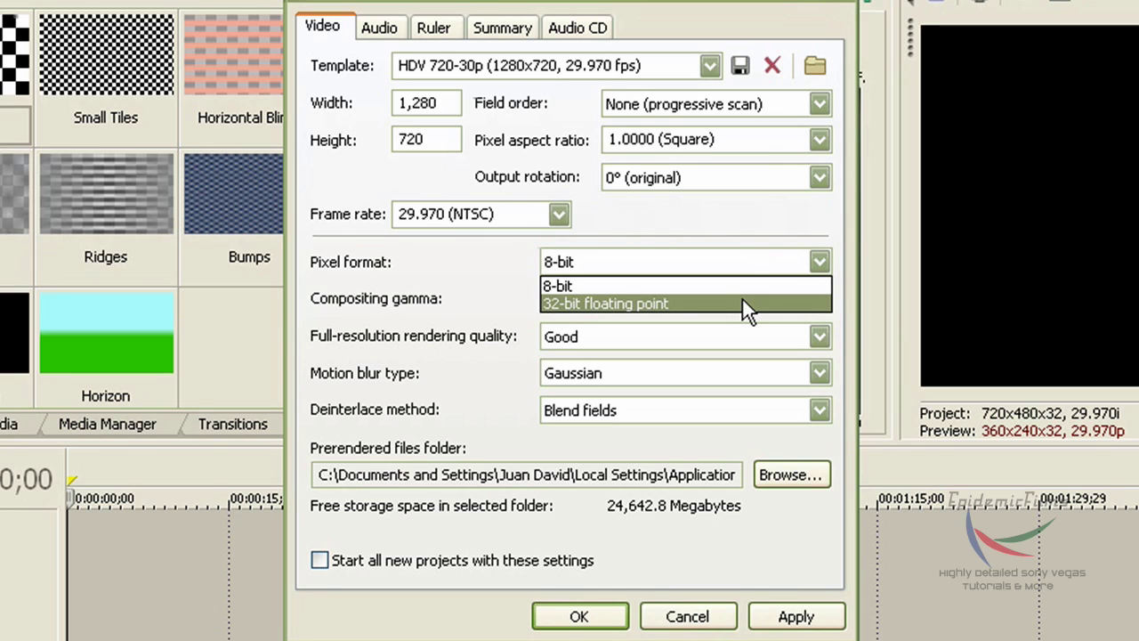
pyautogui.click(745, 303)
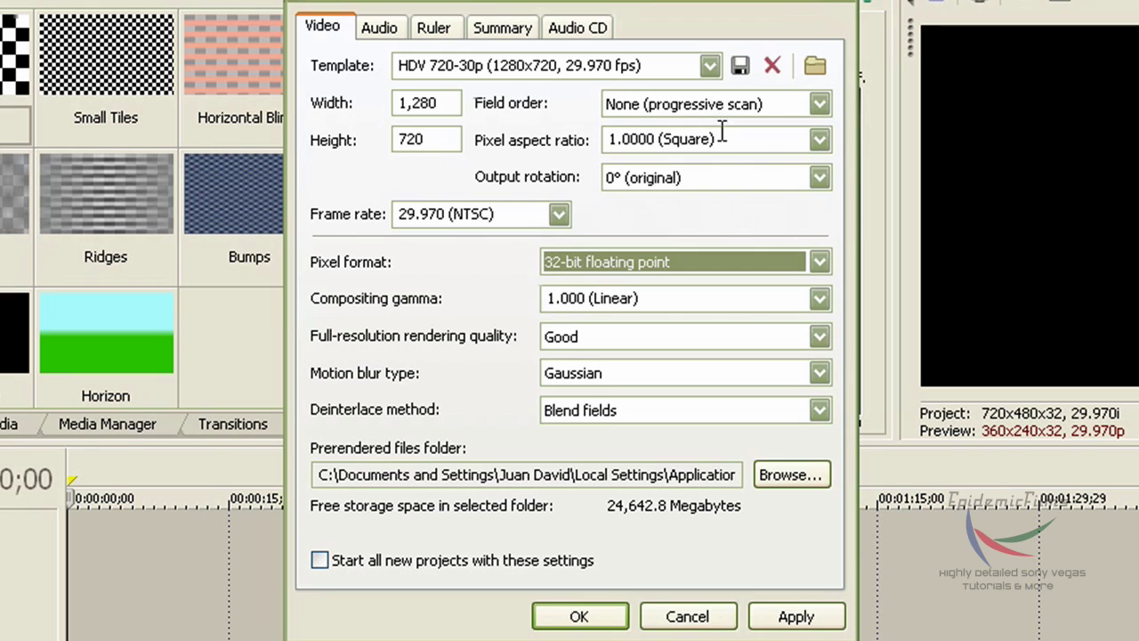
# Set the compositing gamma to 1.000 (Linear) and the full-resolution rendering quality to Best.
pyautogui.click(820, 299)
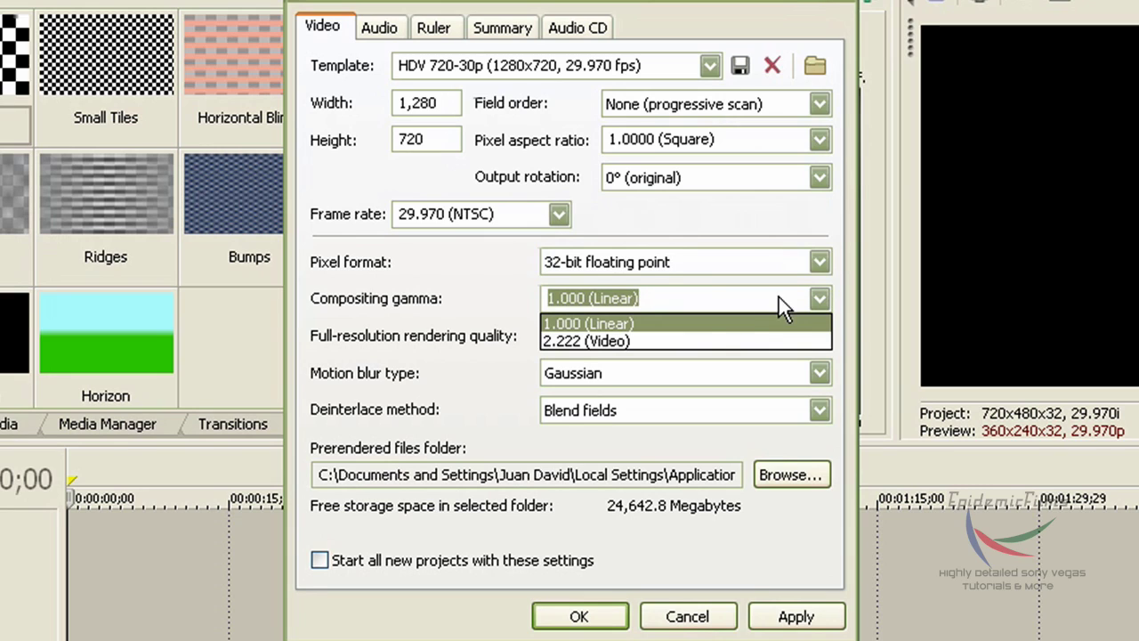
pyautogui.click(694, 323)
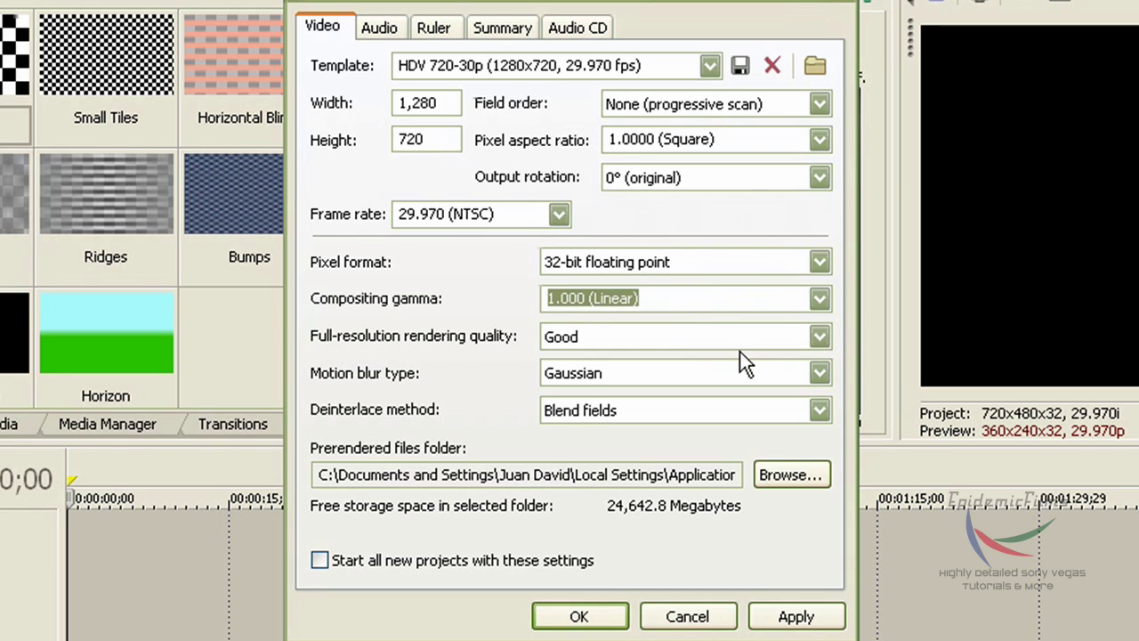
pyautogui.click(661, 338)
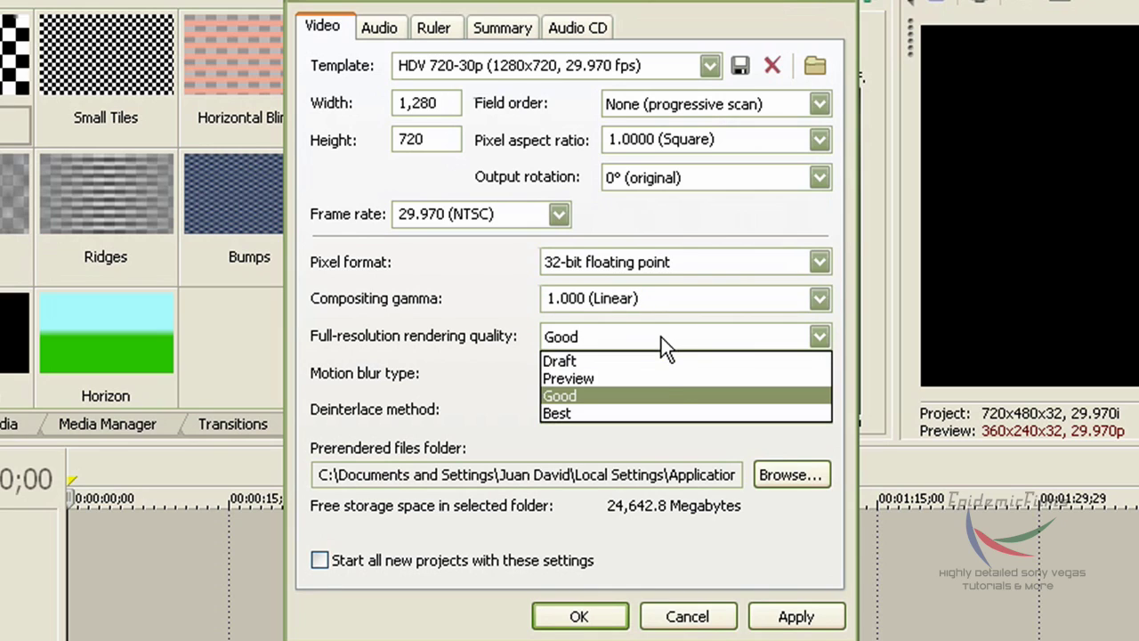
pyautogui.click(632, 413)
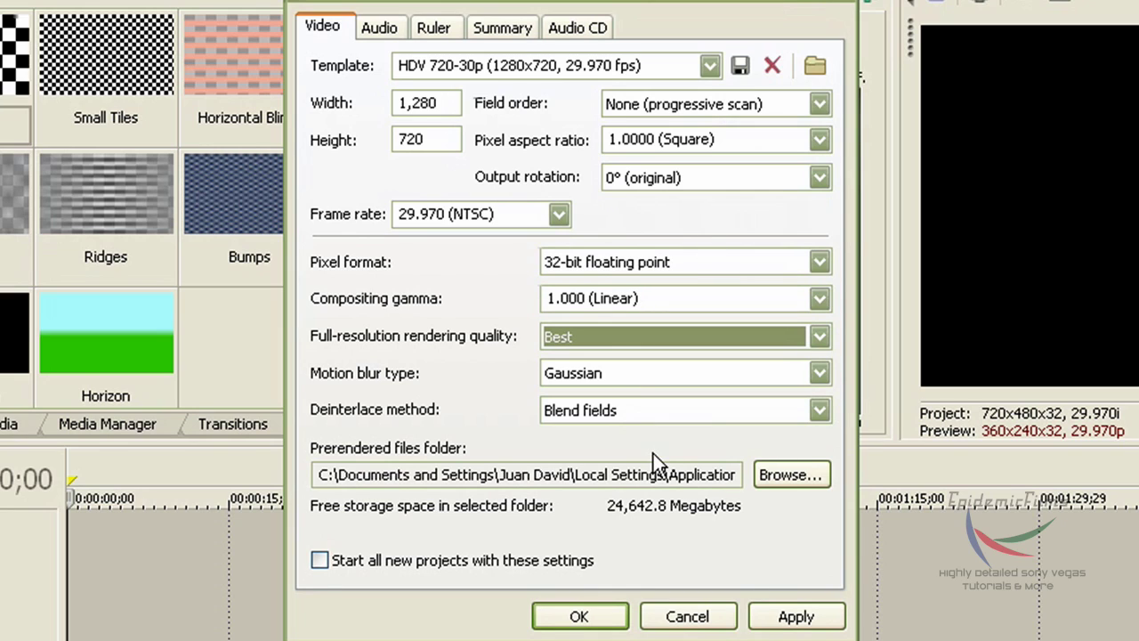
# Set the motion blur type to Gaussian (asymmetric) and the deinterlace method to None.
pyautogui.click(815, 376)
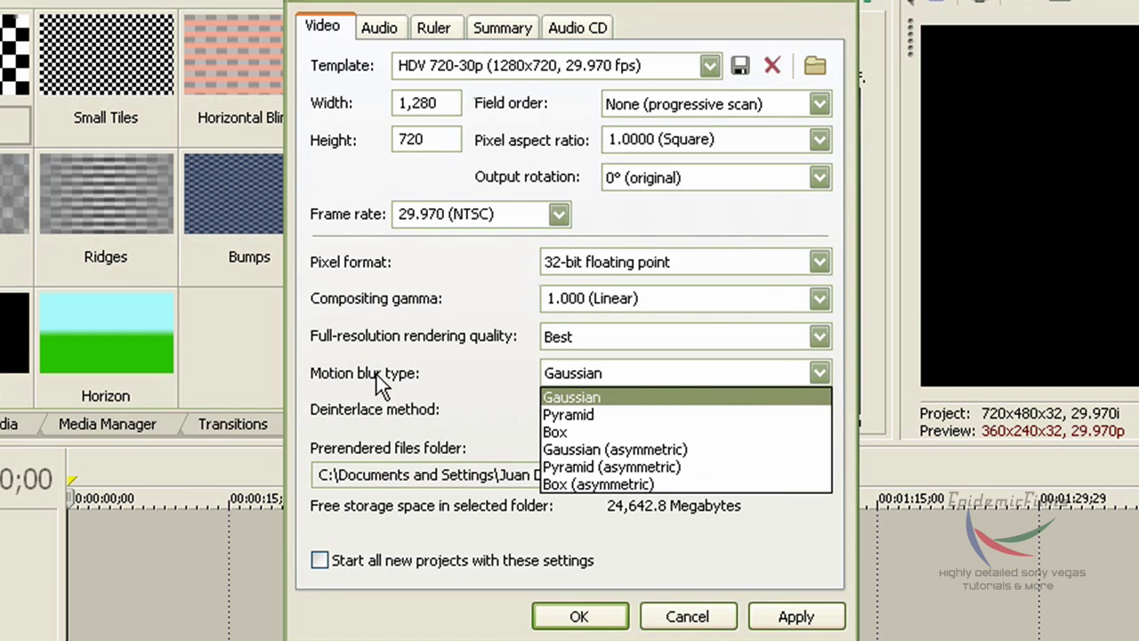
pyautogui.click(723, 451)
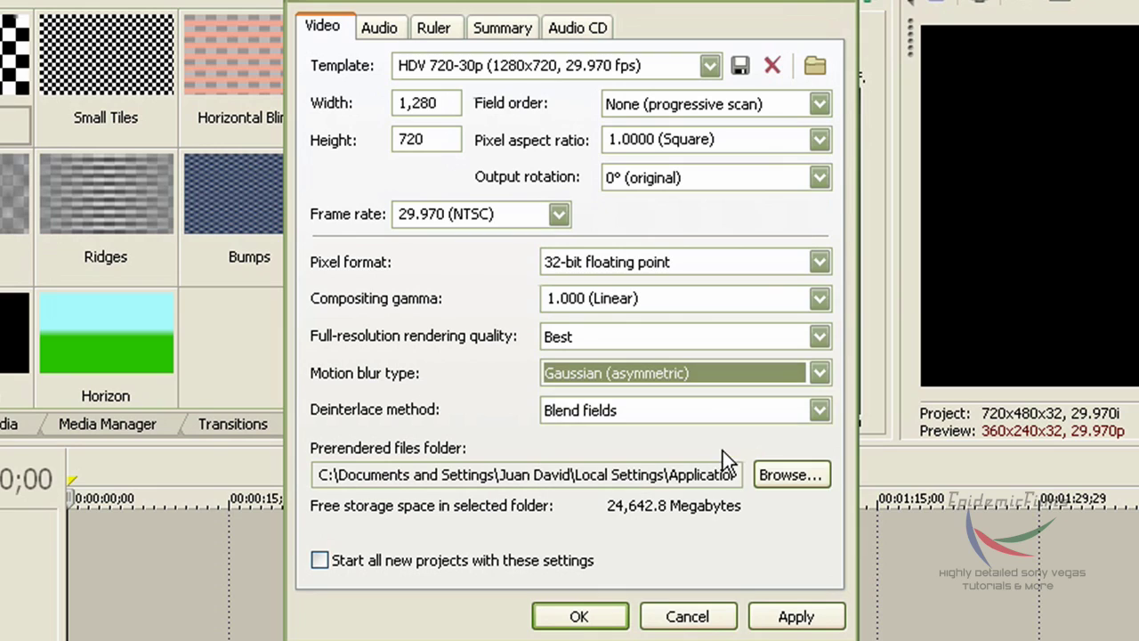
pyautogui.click(789, 409)
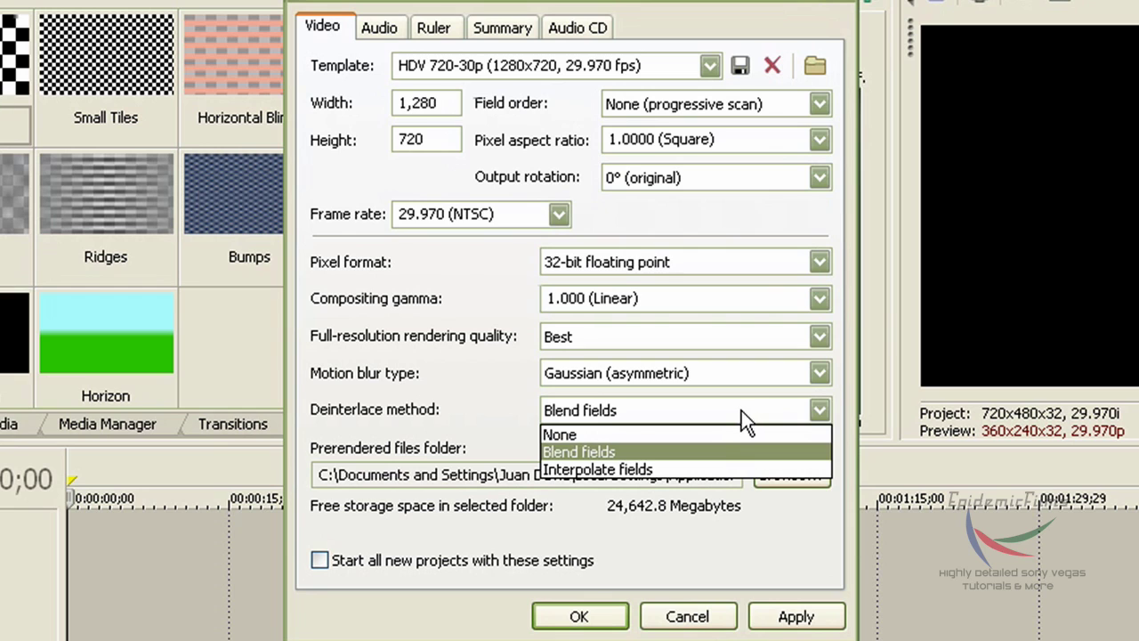
pyautogui.click(677, 439)
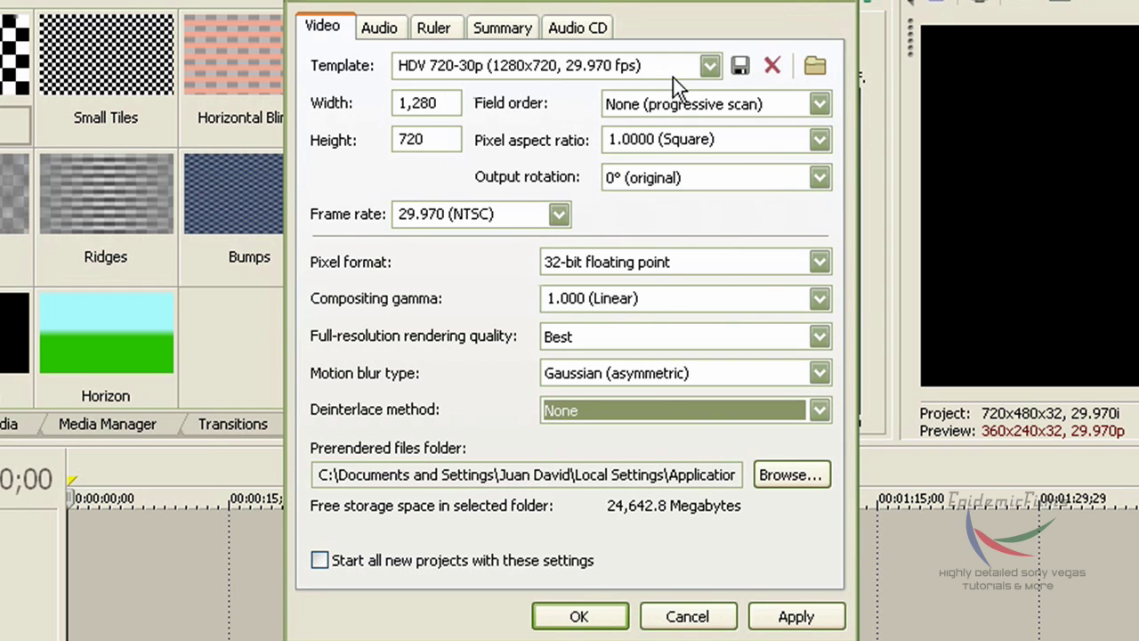
# Choose the YouTube HD Format (1280x720, 29.970 fps) template and replace its full name with "YouTube HD Format".
pyautogui.click(709, 65)
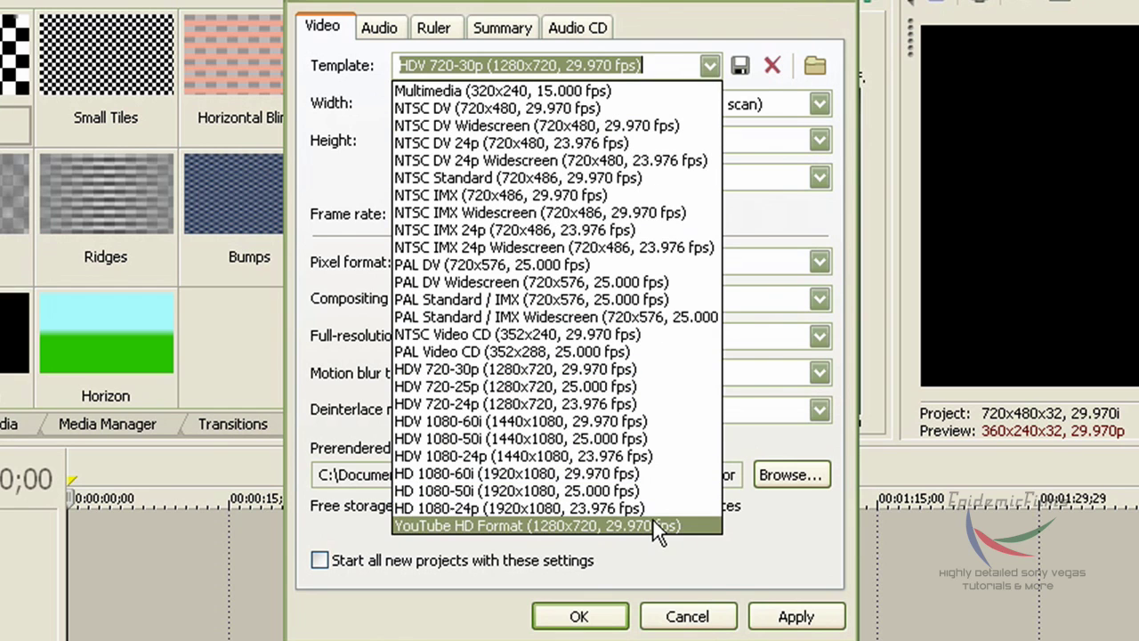
pyautogui.click(655, 526)
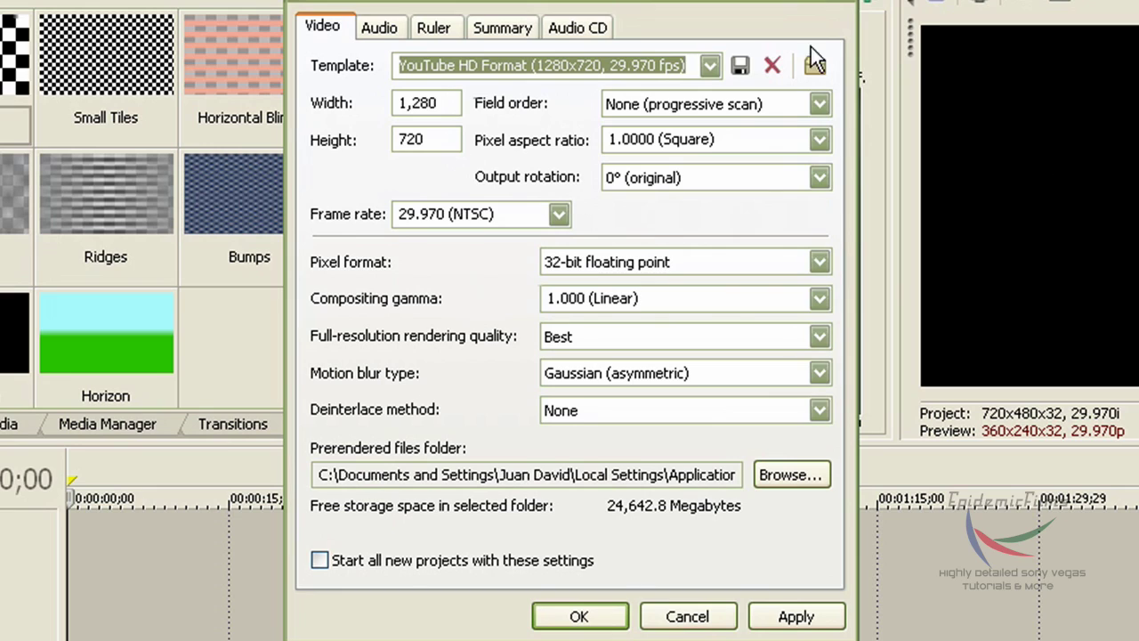
pyautogui.moveTo(527, 65); pyautogui.dragTo(354, 71)
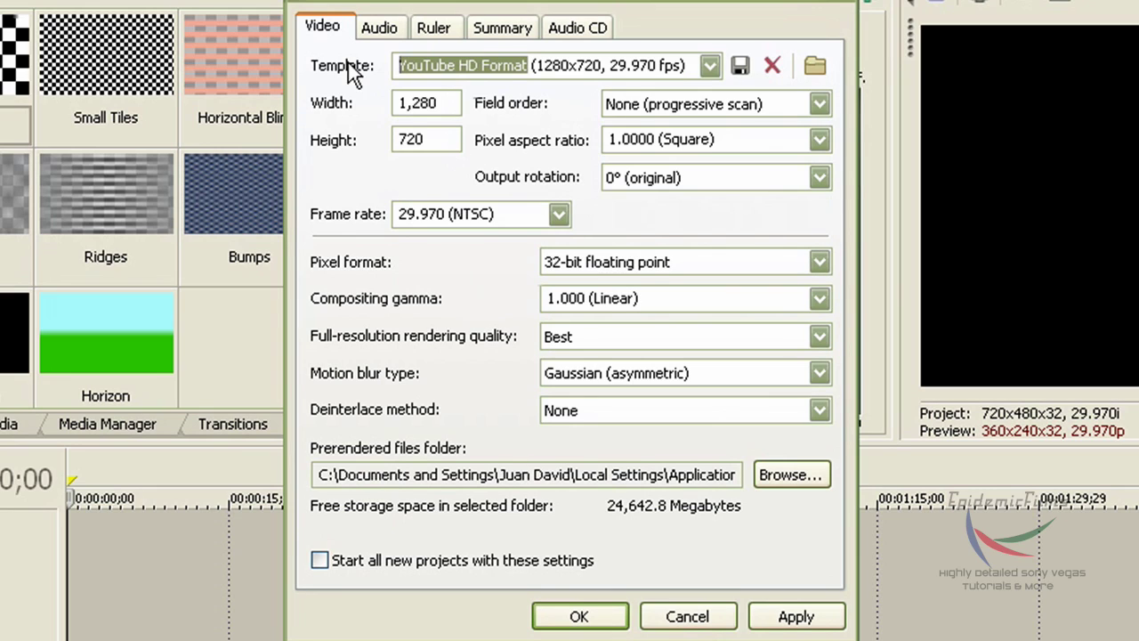
pyautogui.press('Delete')
pyautogui.press('Delete')
pyautogui.press('Delete')
pyautogui.press('Delete')
pyautogui.press('Delete')
pyautogui.press('Delete')
pyautogui.press('Delete')
pyautogui.press('Delete')
pyautogui.press('Delete')
pyautogui.press('Delete')
pyautogui.press('Delete')
pyautogui.press('Delete')
pyautogui.press('Delete')
pyautogui.press('Delete')
pyautogui.press('Delete')
pyautogui.press('Delete')
pyautogui.press('Delete')
pyautogui.press('Delete')
pyautogui.press('Delete')
pyautogui.press('Delete')
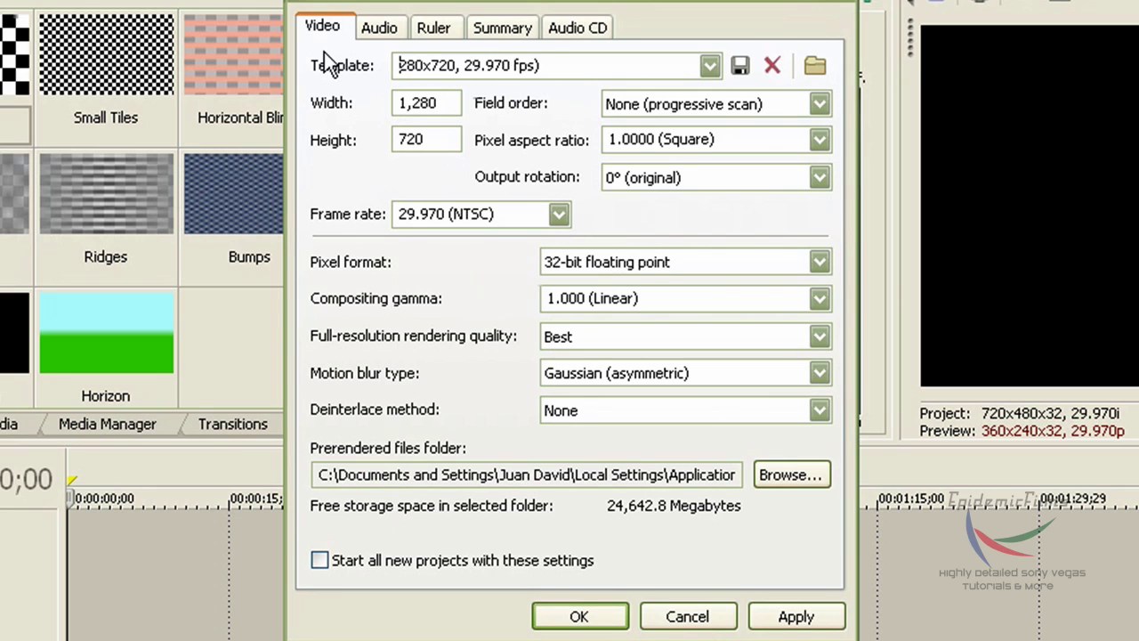
pyautogui.press('Delete')
pyautogui.press('Delete')
pyautogui.press('Delete')
pyautogui.write('You')
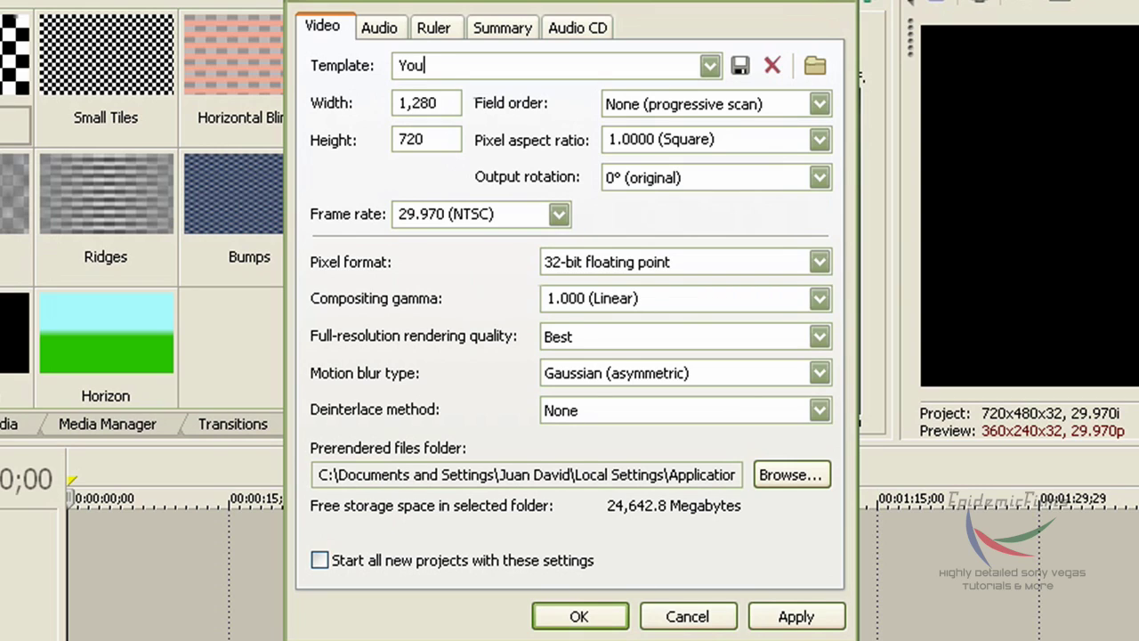
pyautogui.write('Tube HD Form')
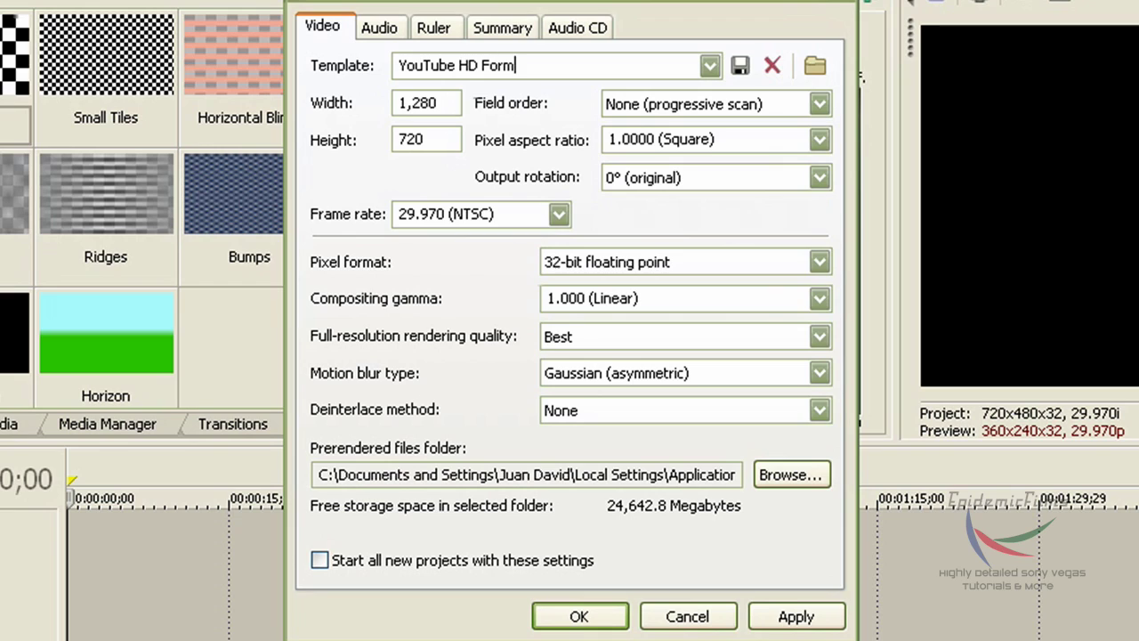
pyautogui.write('at')
# Make these settings the default for all new projects and accept the project properties without saving the template.
pyautogui.click(320, 560)
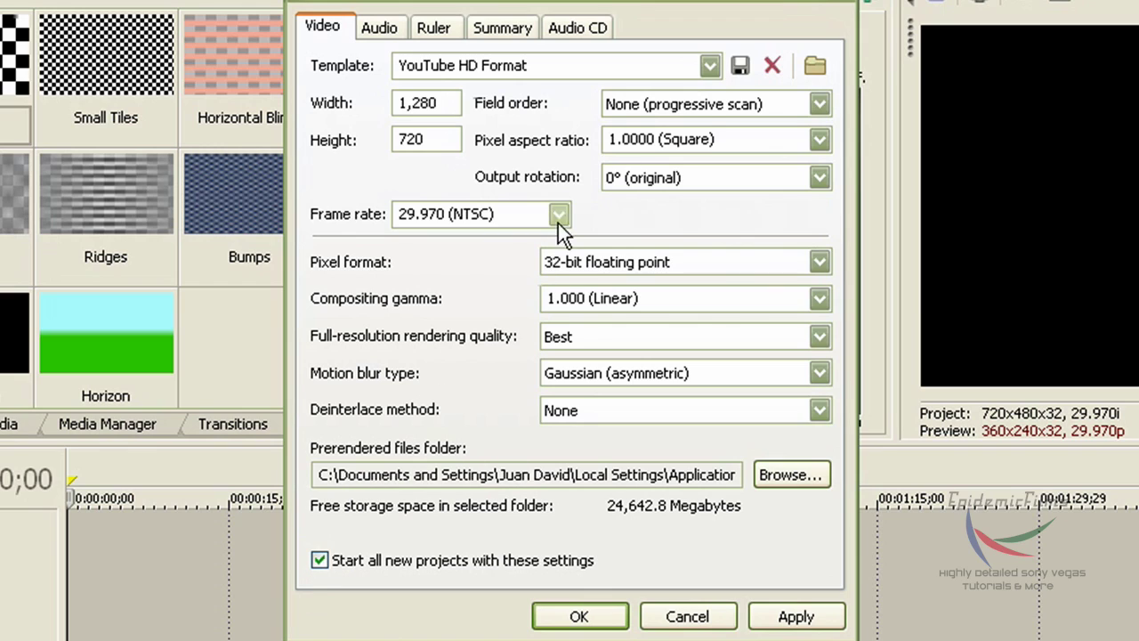
pyautogui.click(738, 67)
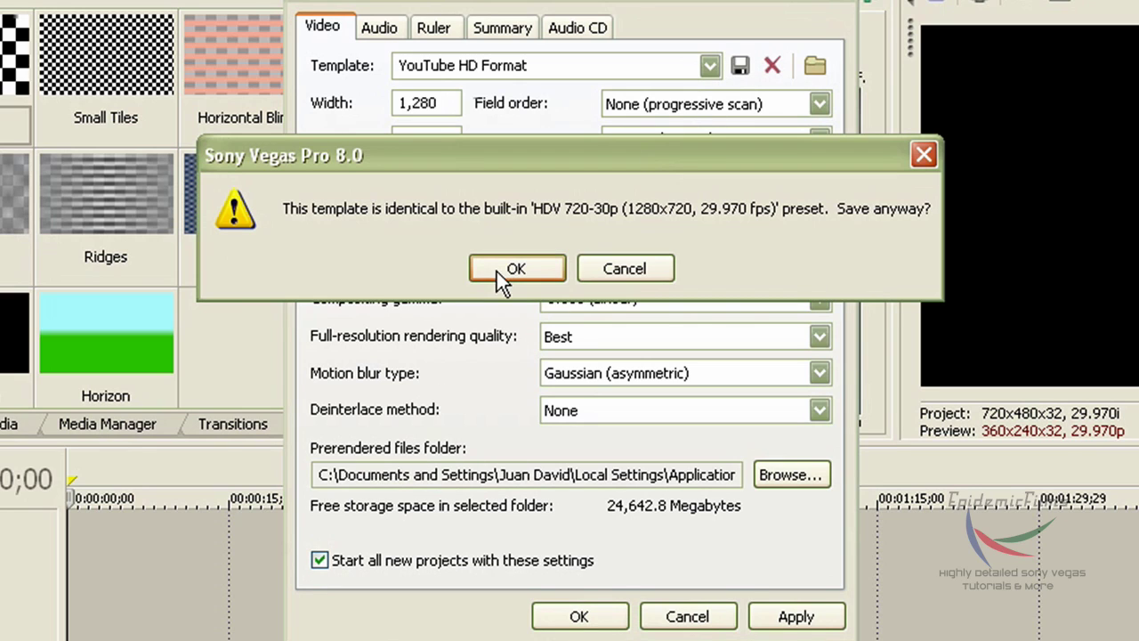
pyautogui.click(589, 266)
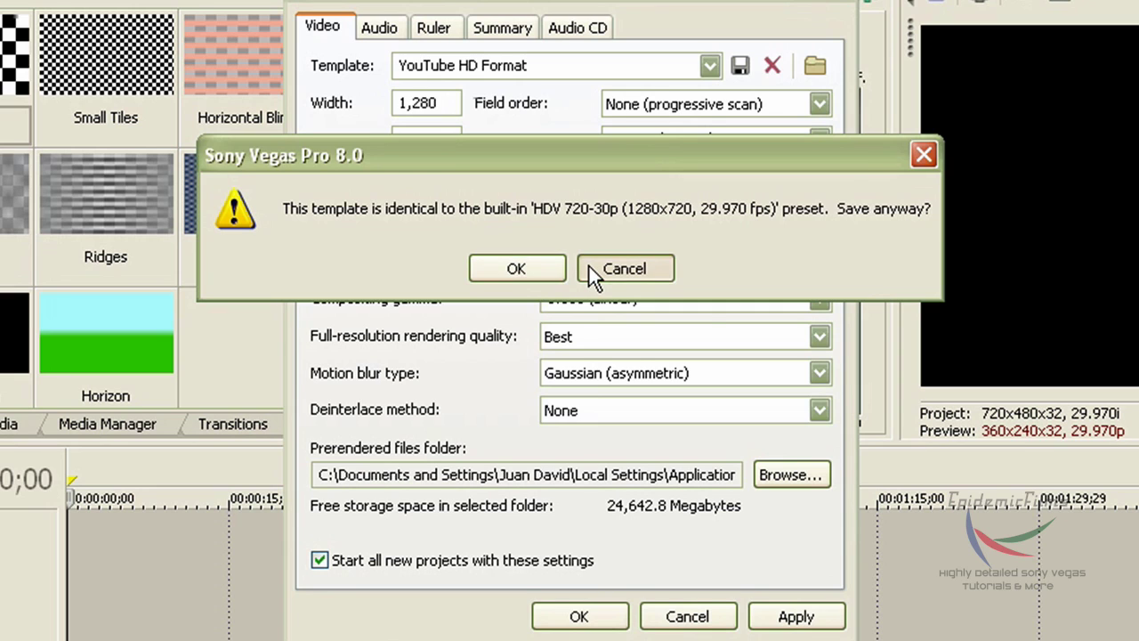
pyautogui.click(574, 618)
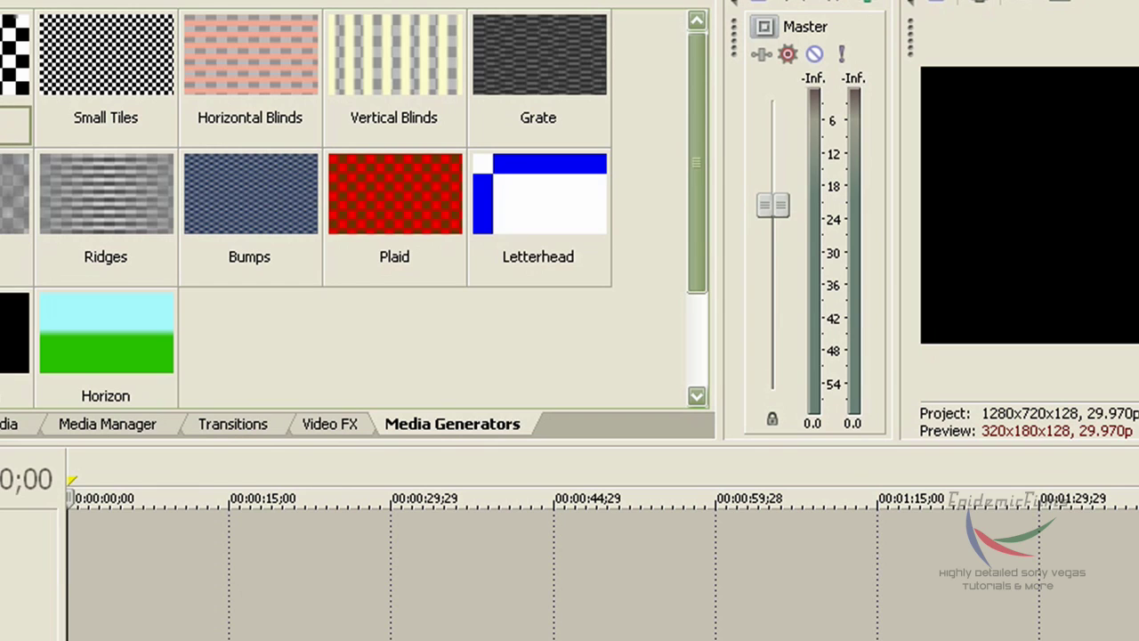
# Add the Large Tiles checkerboard at the start of the timeline and set its pan/crop to the 16:9 Widescreen TV aspect ratio.
pyautogui.moveTo(14, 334); pyautogui.dragTo(53, 565)
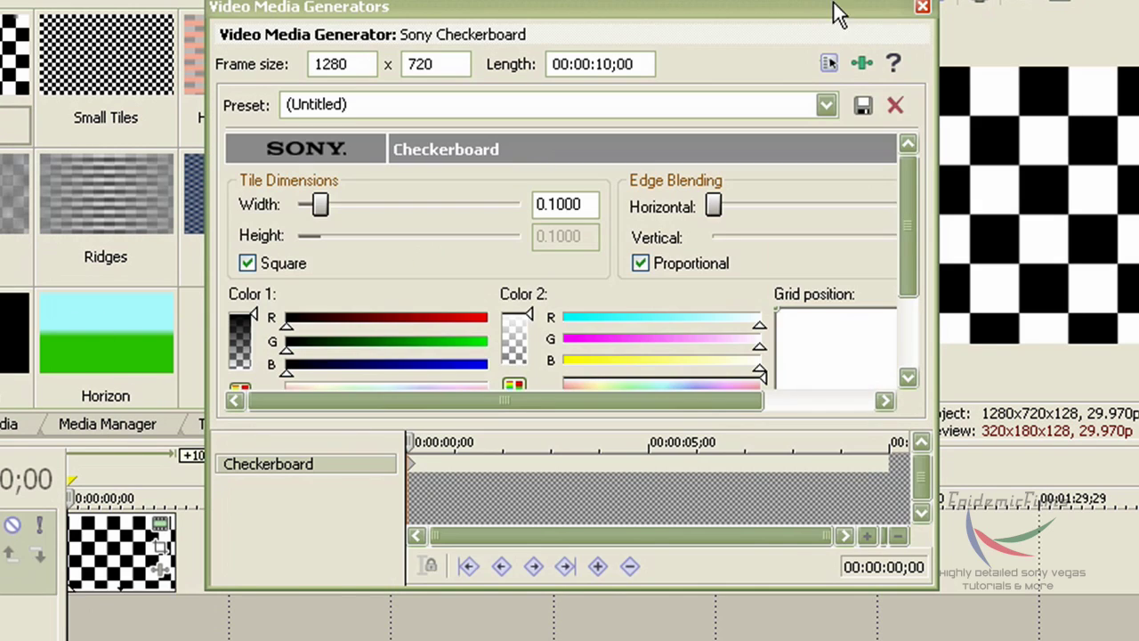
pyautogui.click(923, 8)
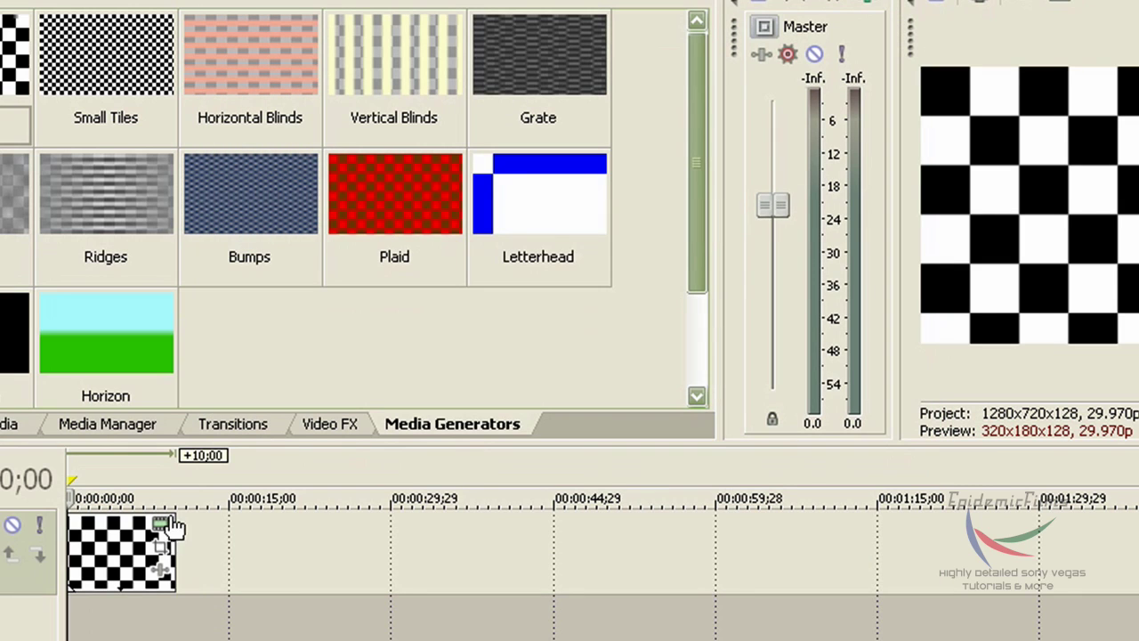
pyautogui.click(161, 538)
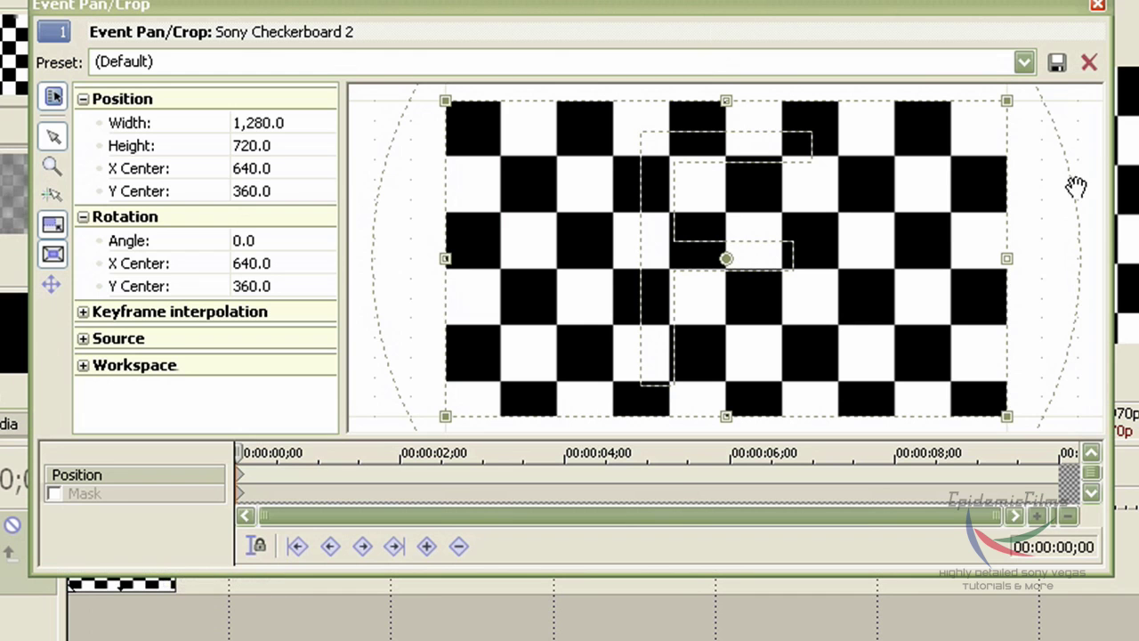
pyautogui.click(1017, 58)
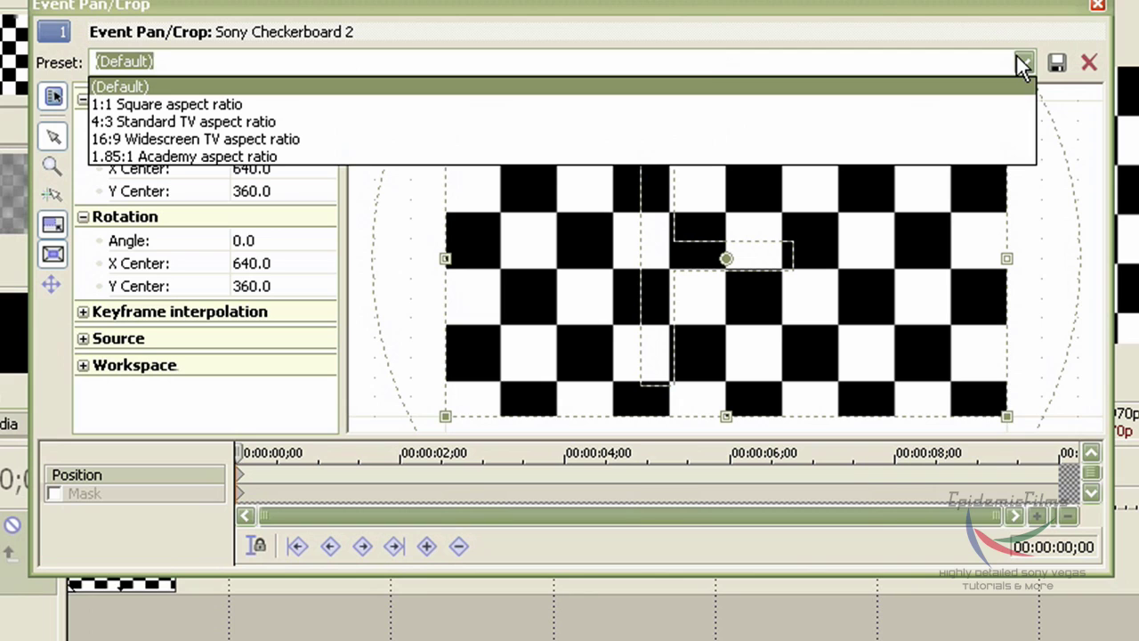
pyautogui.click(899, 138)
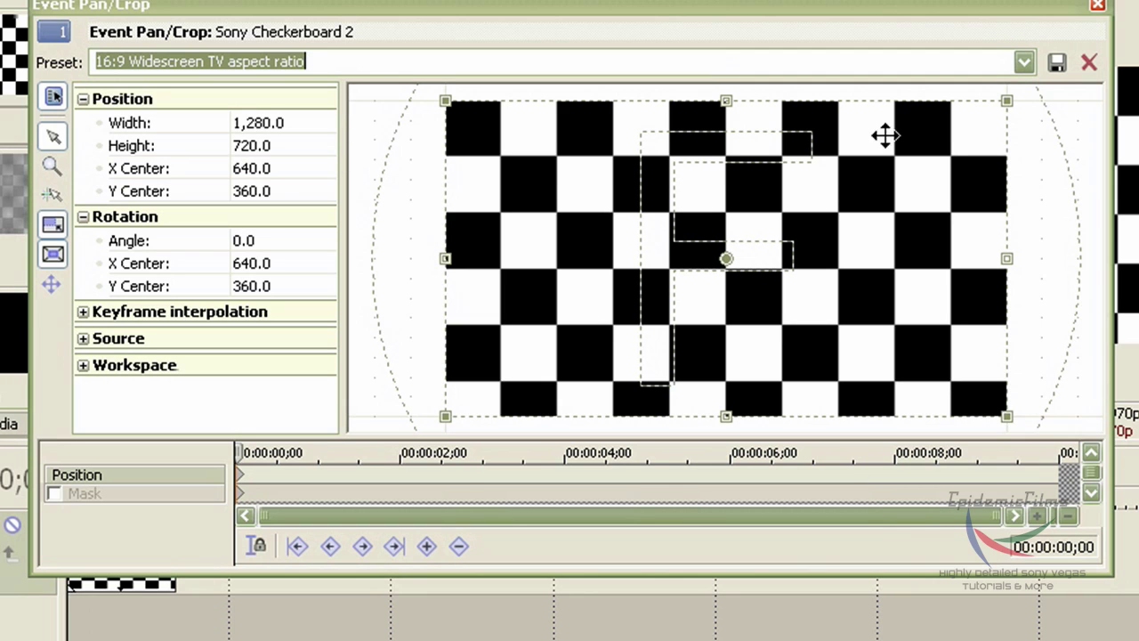
pyautogui.click(1100, 5)
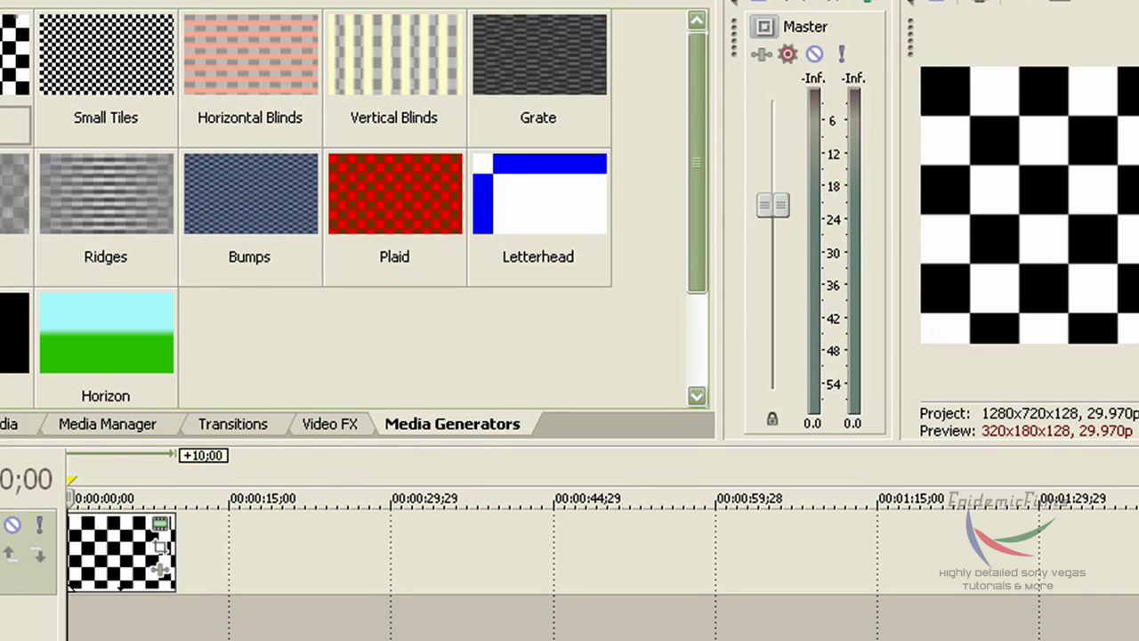
# Set up a render of the project named "M-PEG4 Test" in the MainConcept AVC/AAC (*.mp4) format.
pyautogui.hotkey('alt', 'f')
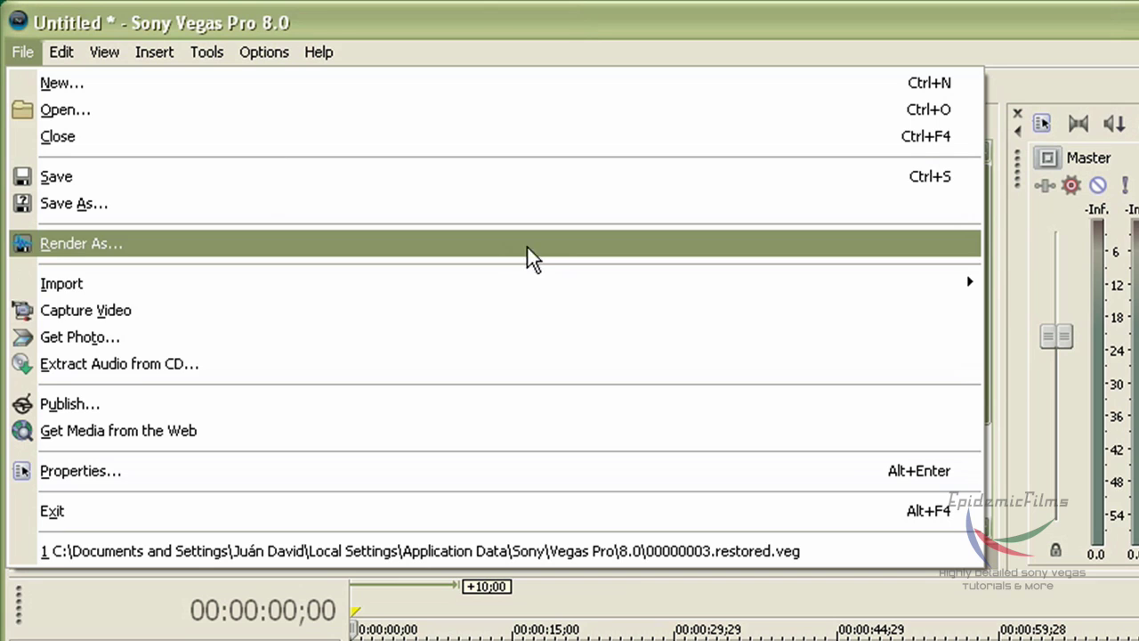
pyautogui.moveTo(574, 294)
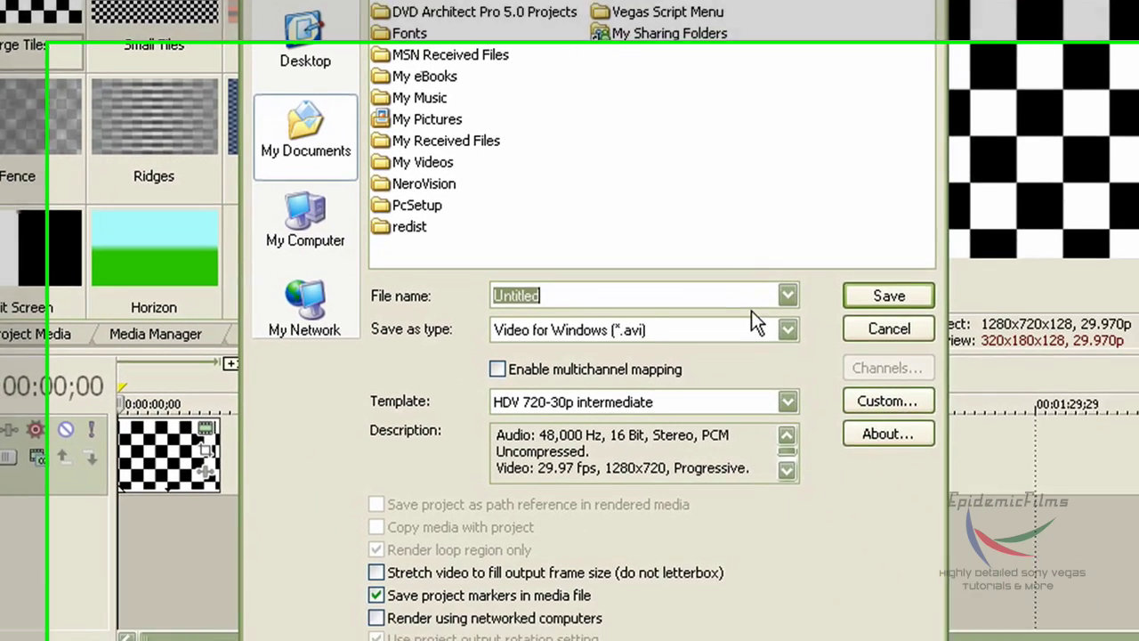
pyautogui.write('Y')
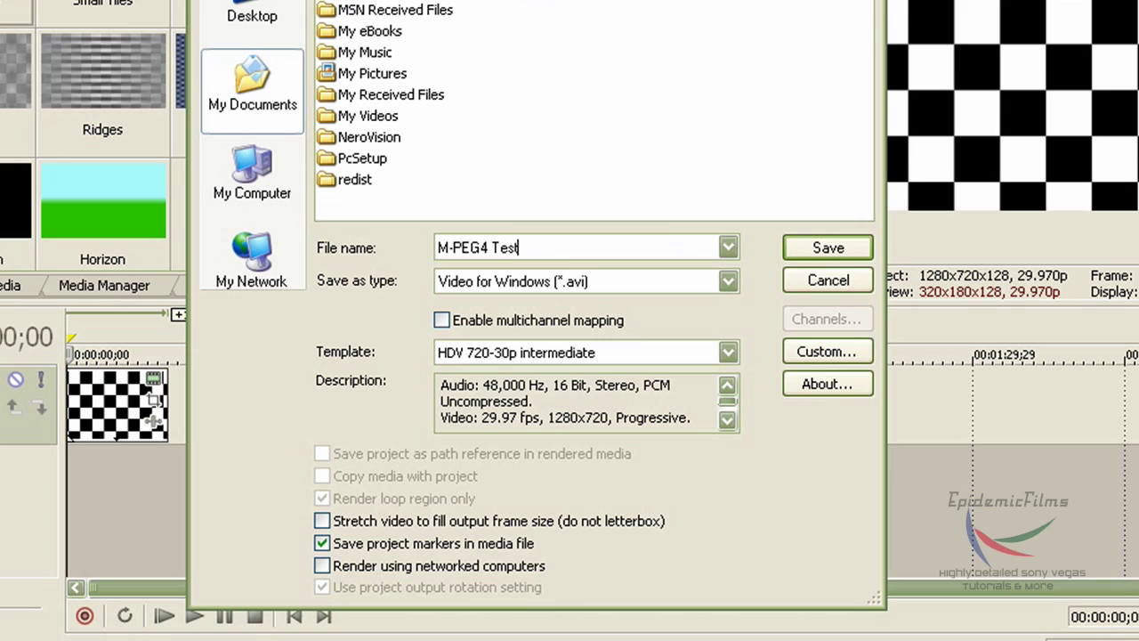
pyautogui.click(728, 281)
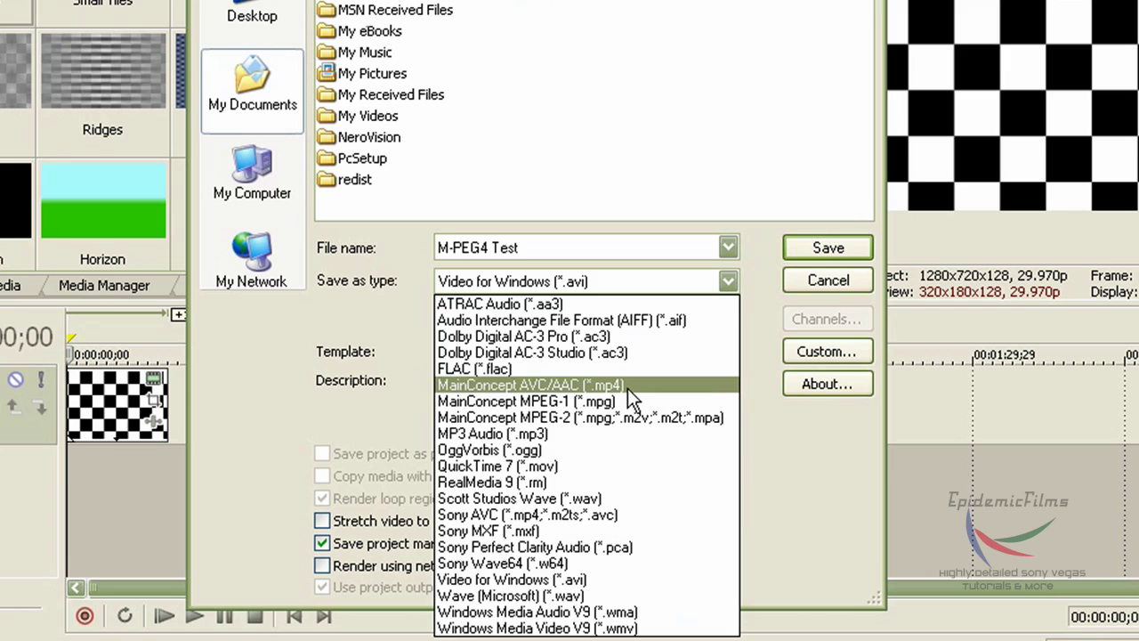
pyautogui.click(620, 388)
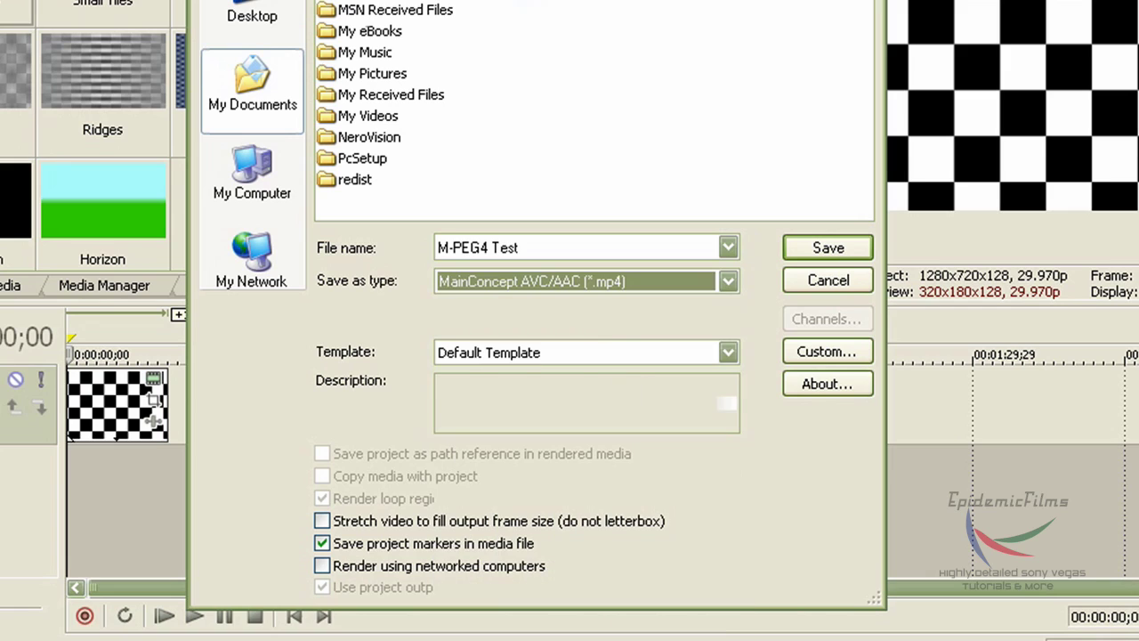
# Select the Default Template for the render, with MainConcept AVC/AAC (*.mp4) as the file type.
pyautogui.click(732, 356)
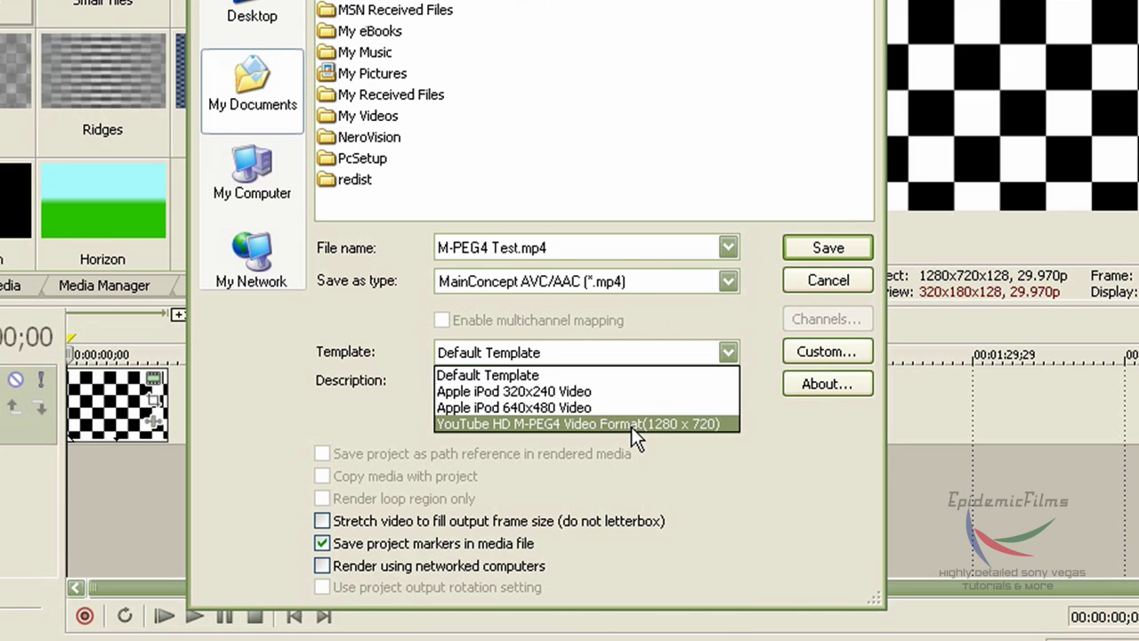
pyautogui.click(490, 375)
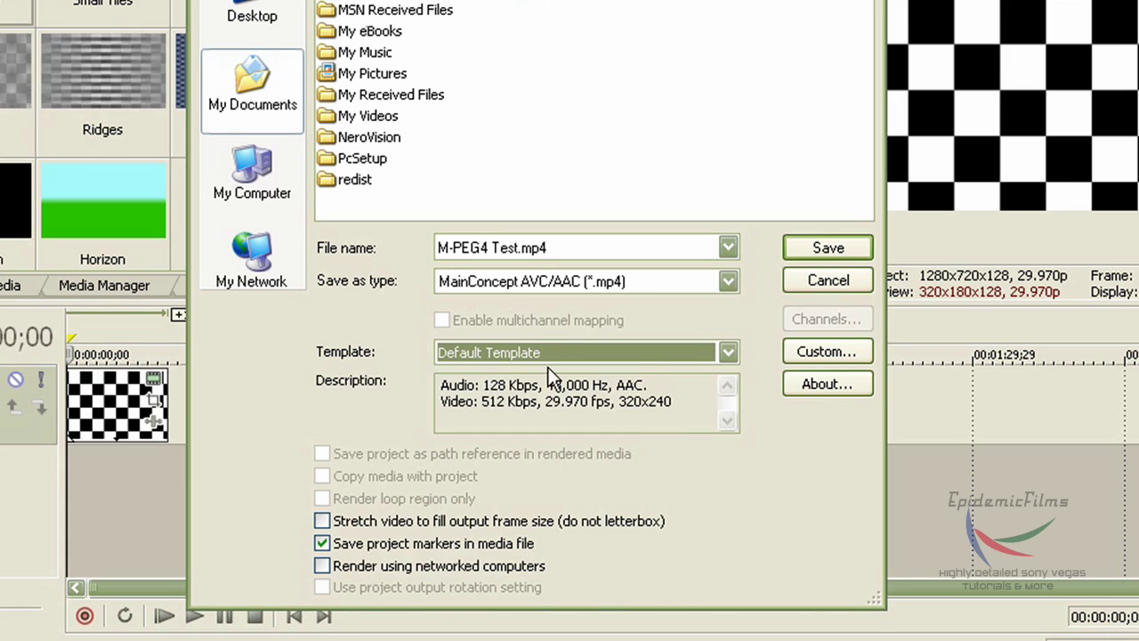
pyautogui.click(687, 279)
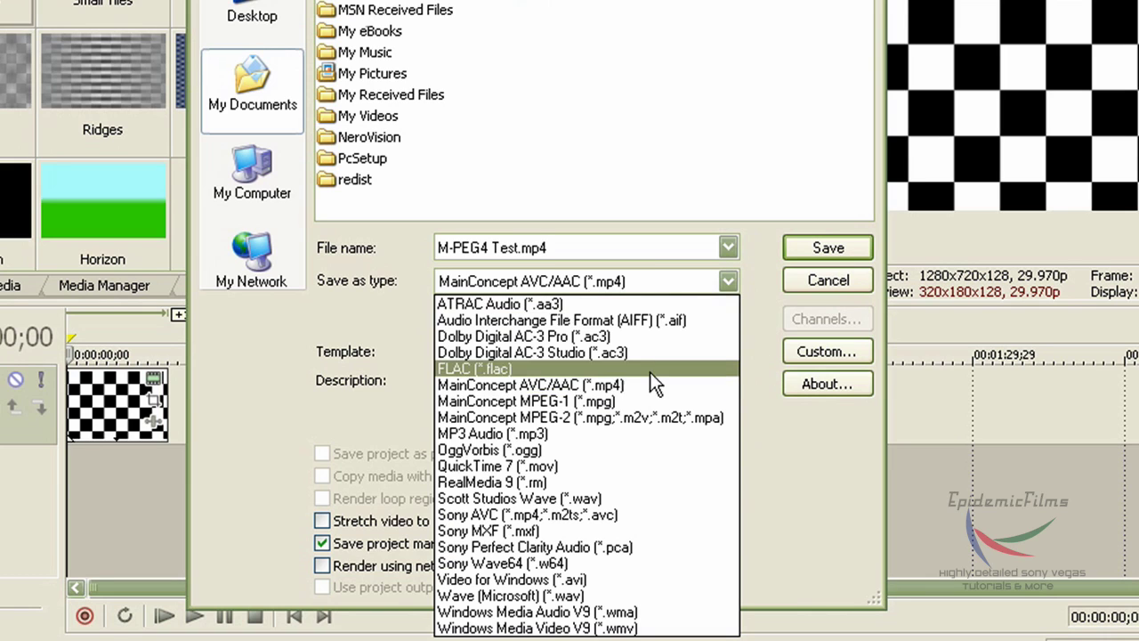
pyautogui.click(612, 385)
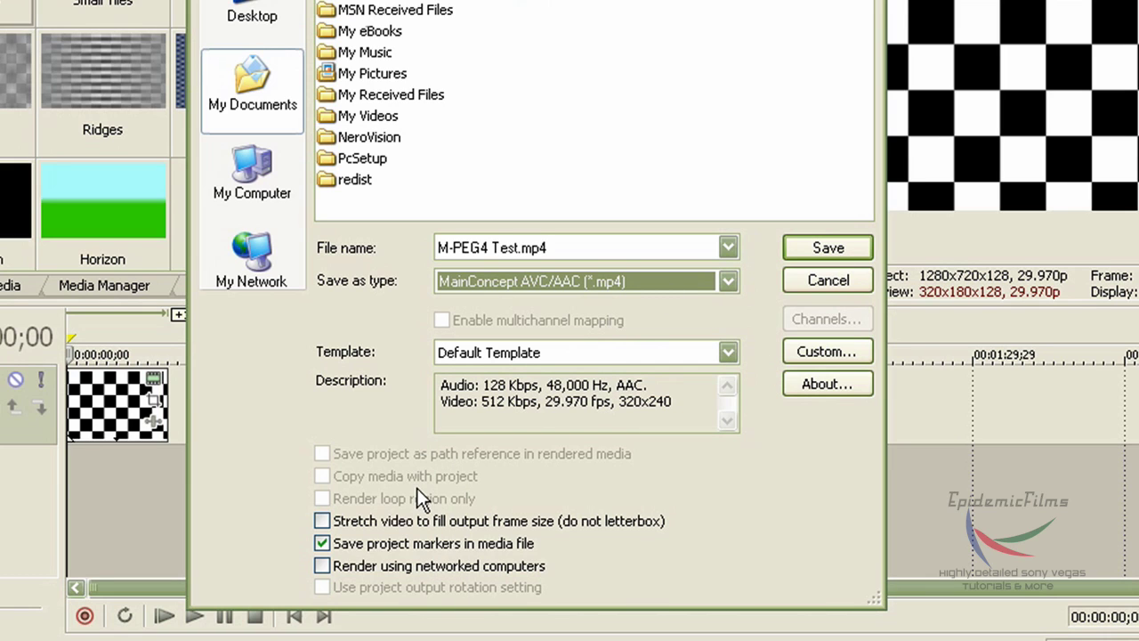
# Open the custom render settings and set the video rendering quality to Best.
pyautogui.click(854, 356)
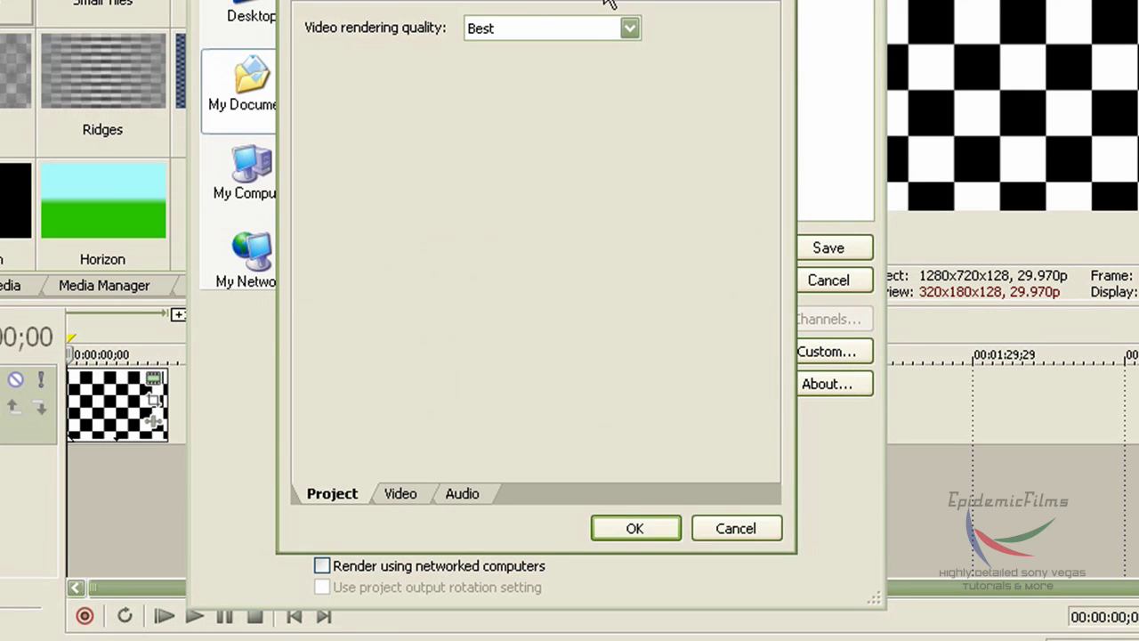
pyautogui.click(609, 32)
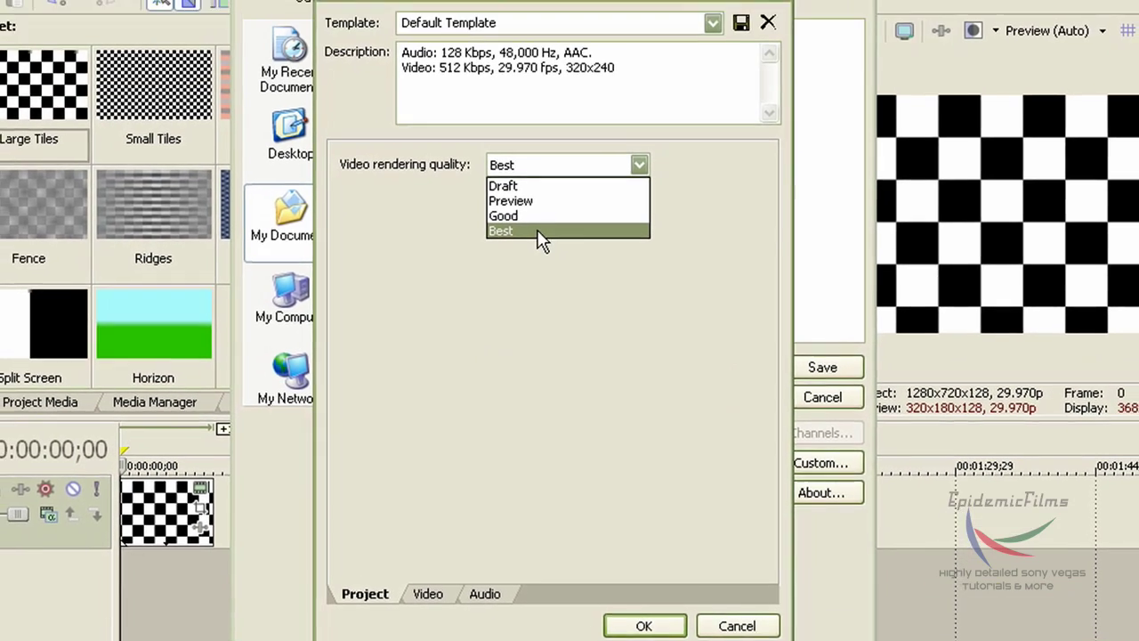
pyautogui.click(525, 102)
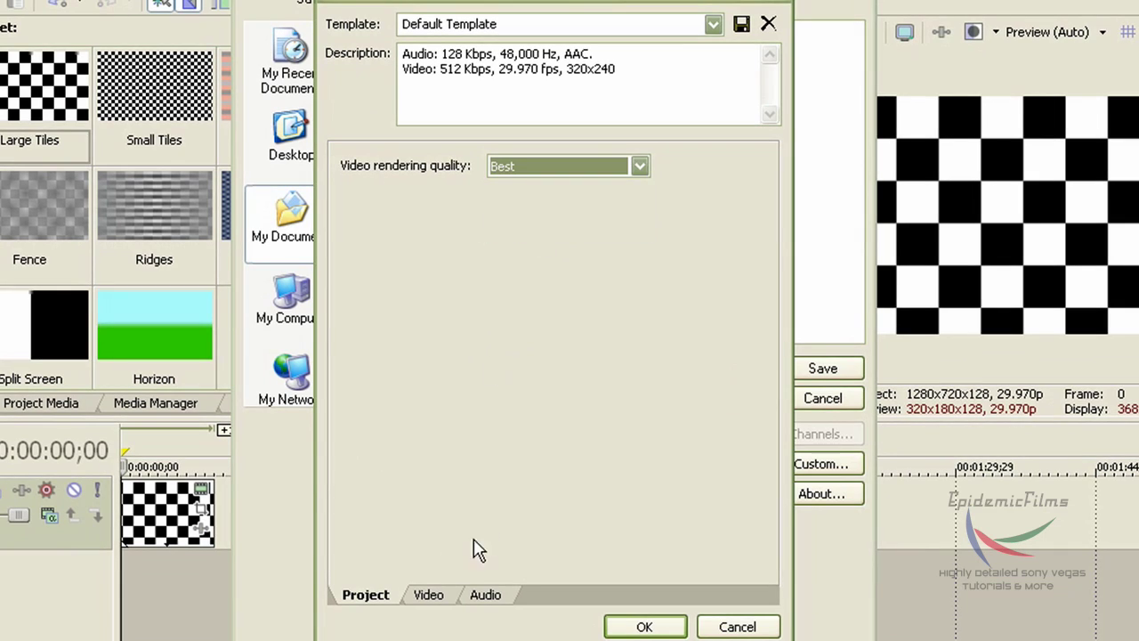
# Give the rendered video a custom frame size of 1280 x 720 and the Main profile.
pyautogui.click(429, 596)
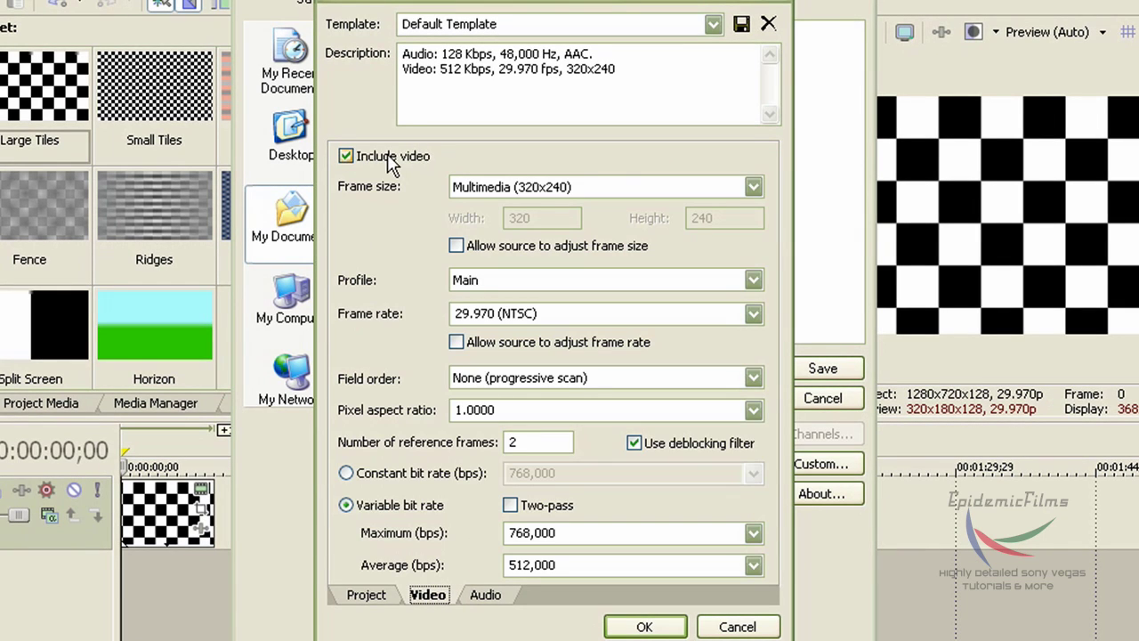
pyautogui.click(728, 189)
pyautogui.click(669, 211)
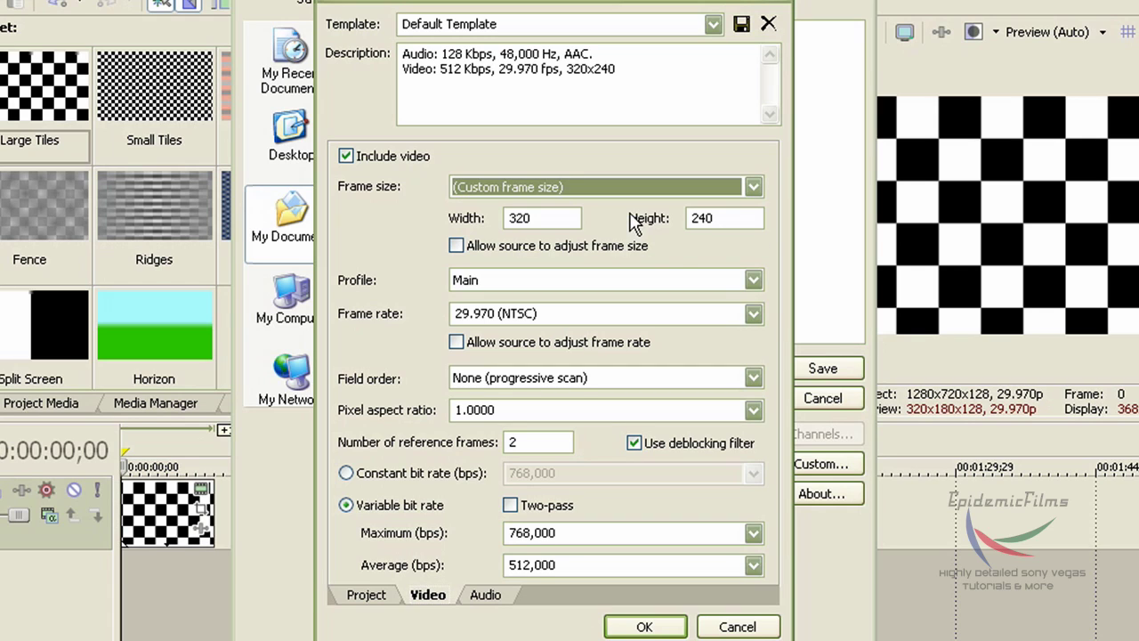
pyautogui.doubleClick(555, 217)
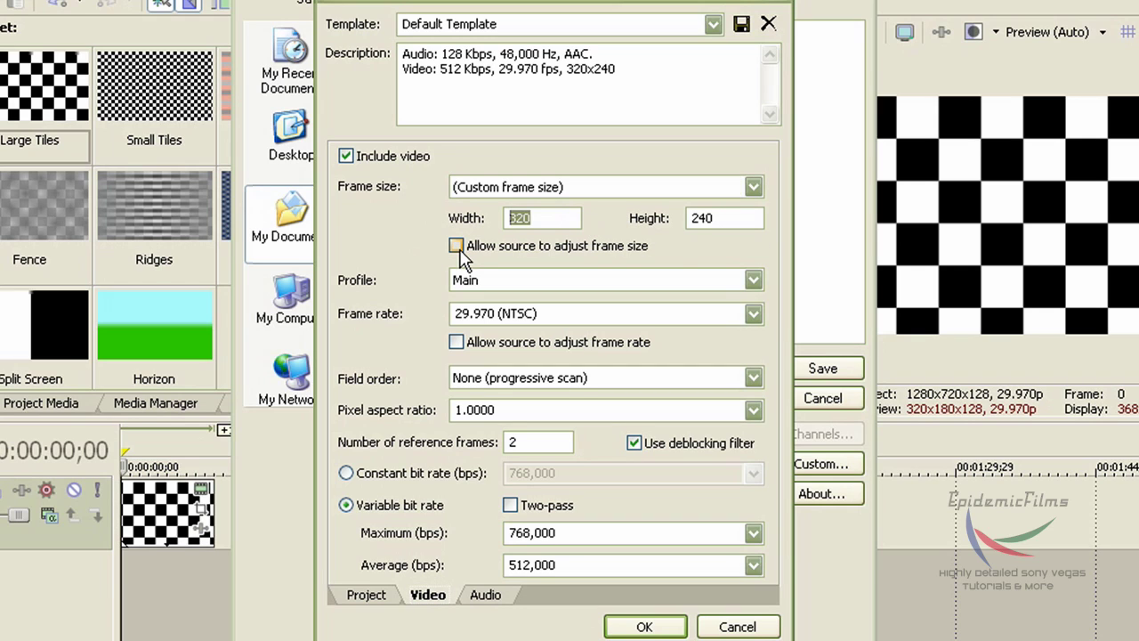
pyautogui.write('128')
pyautogui.moveTo(757, 219); pyautogui.dragTo(662, 217)
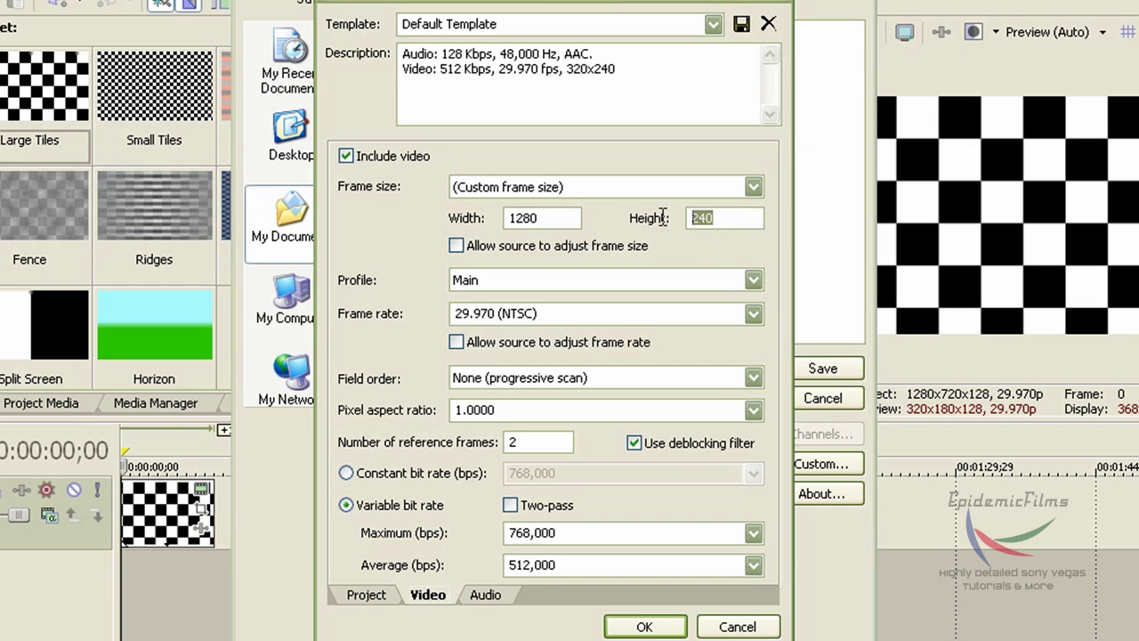
pyautogui.write('720')
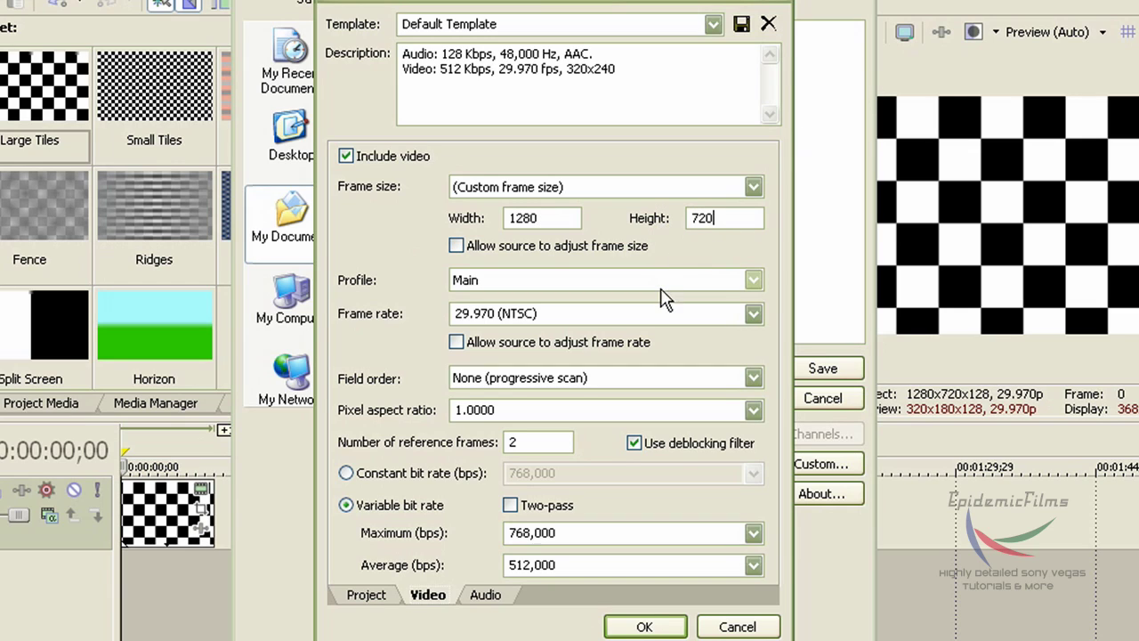
pyautogui.click(721, 281)
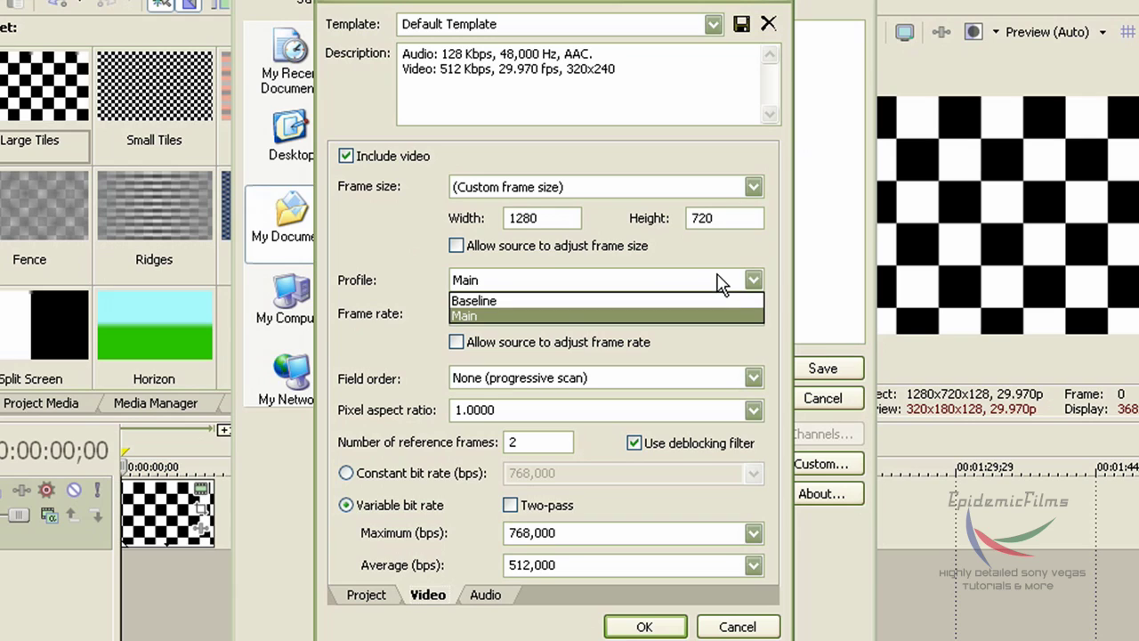
pyautogui.click(721, 281)
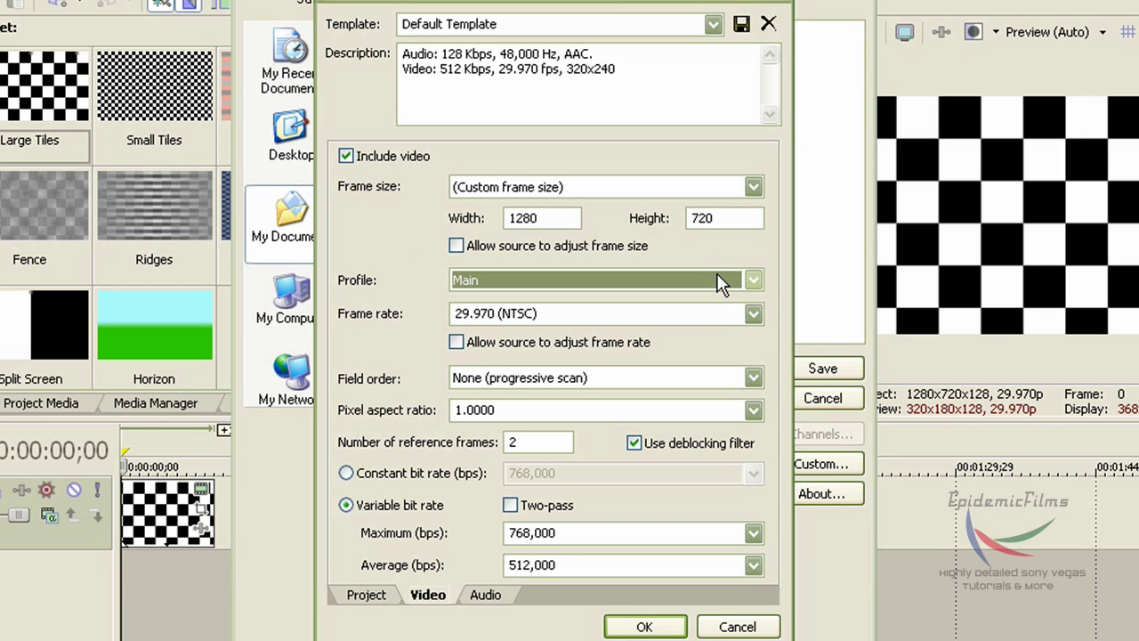
# Choose 29.970 (NTSC) as the frame rate of the rendered video.
pyautogui.click(657, 284)
pyautogui.click(673, 313)
pyautogui.click(682, 313)
pyautogui.click(754, 313)
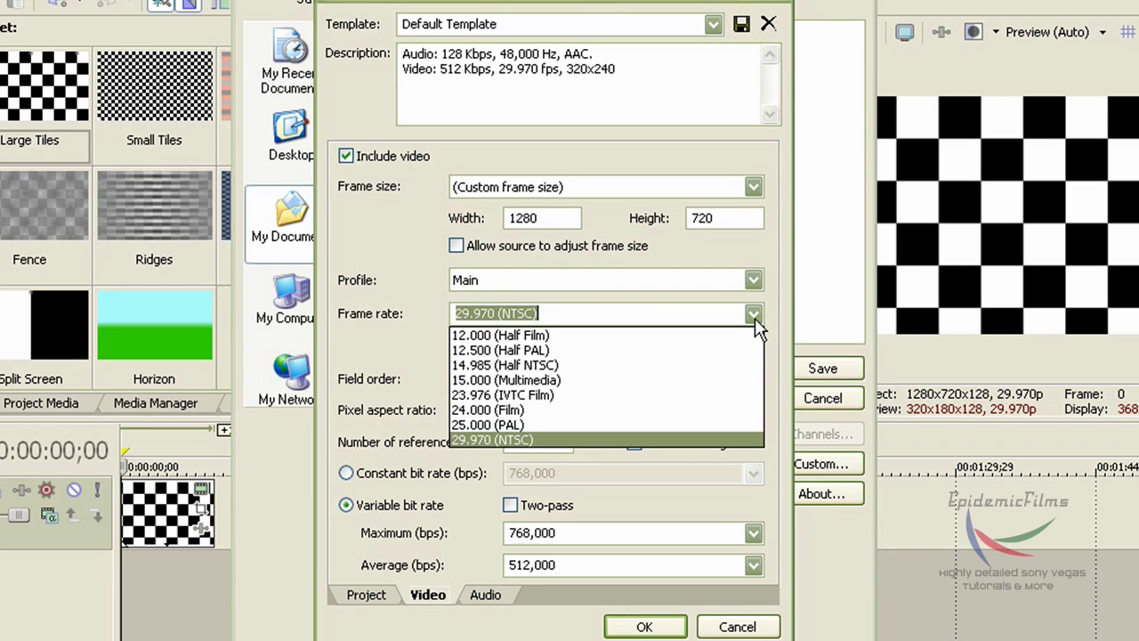
pyautogui.click(617, 437)
pyautogui.click(588, 345)
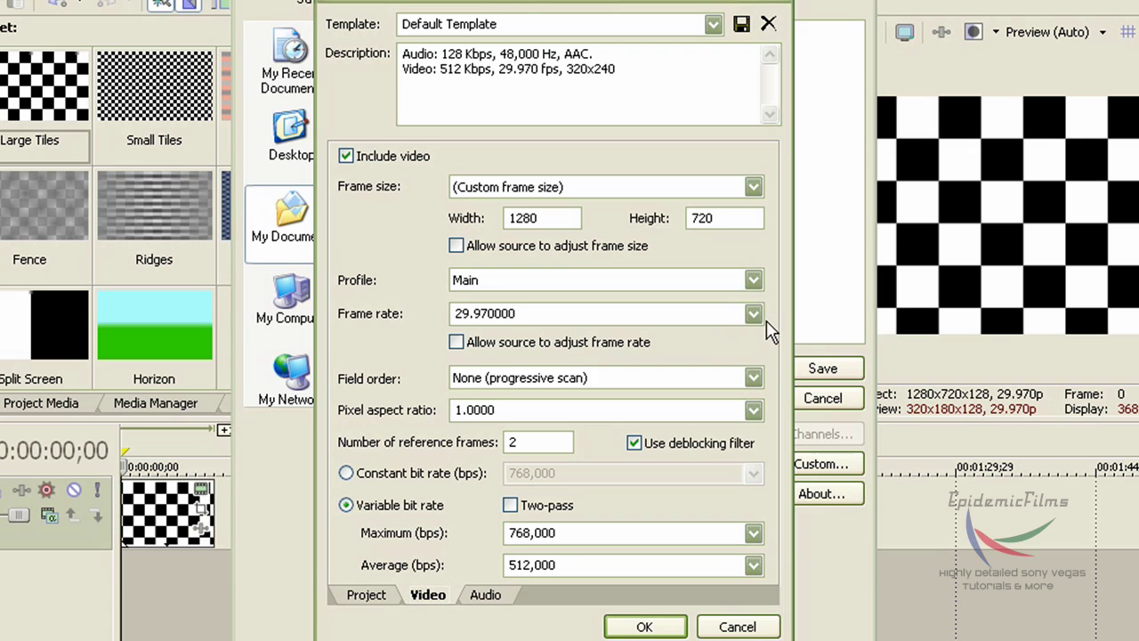
pyautogui.click(753, 315)
pyautogui.click(641, 439)
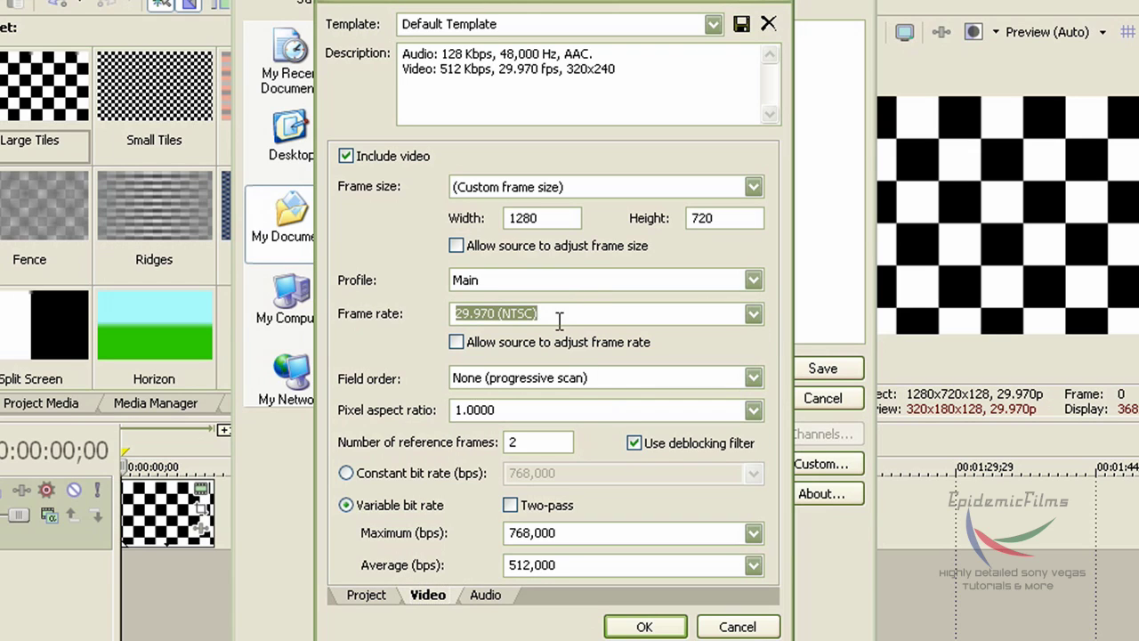
# Set the field order to None (progressive scan) and the pixel aspect ratio to 1.0000.
pyautogui.click(723, 379)
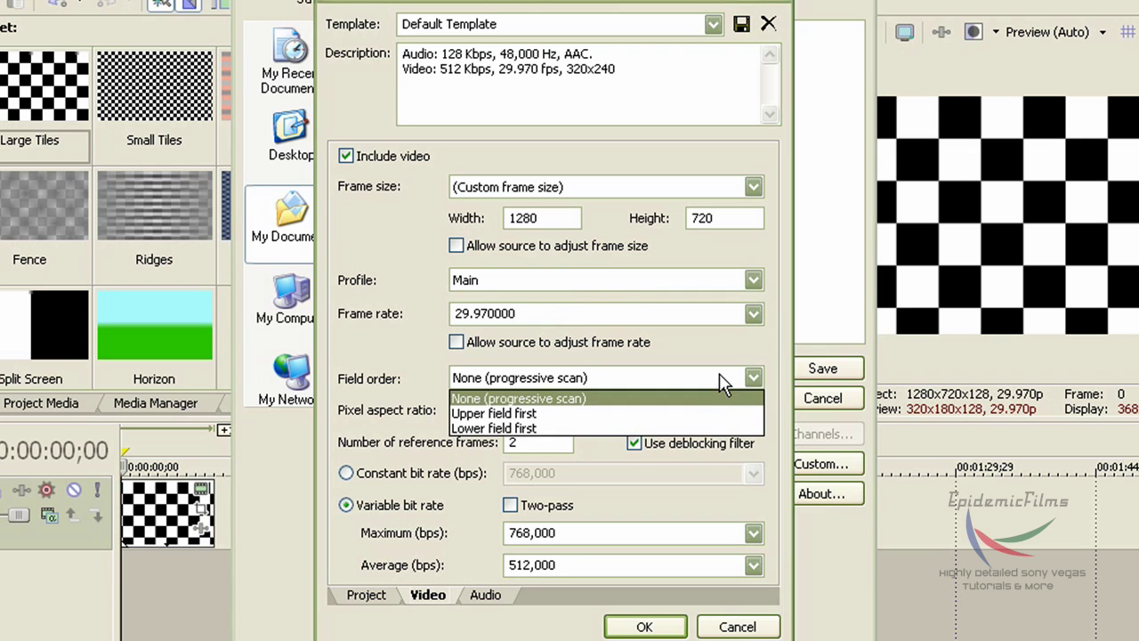
pyautogui.click(721, 381)
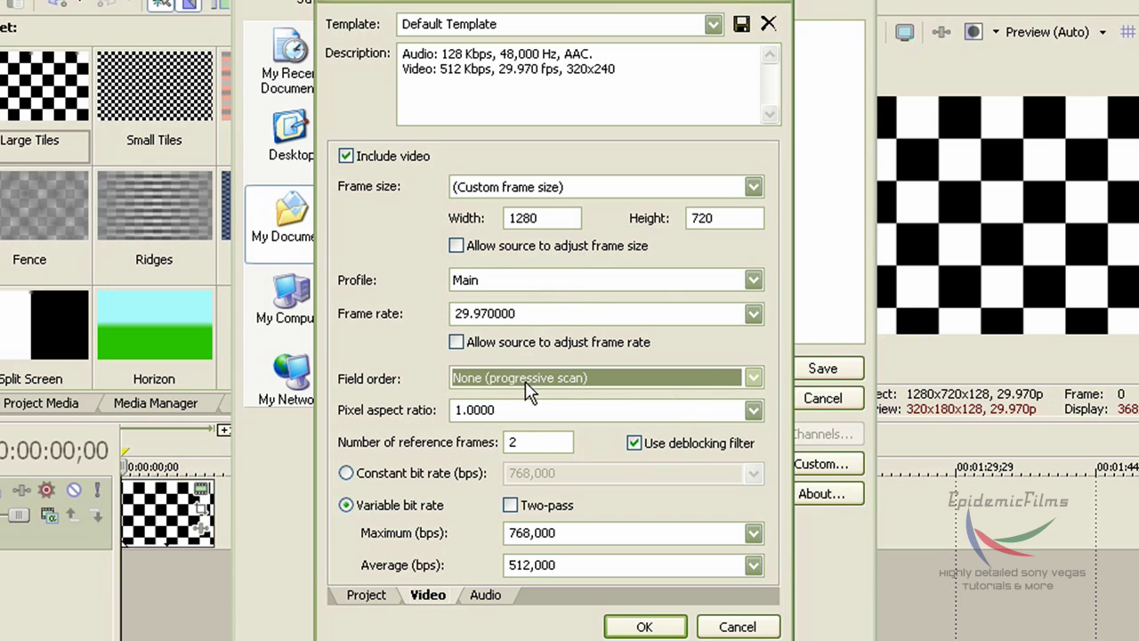
pyautogui.click(729, 410)
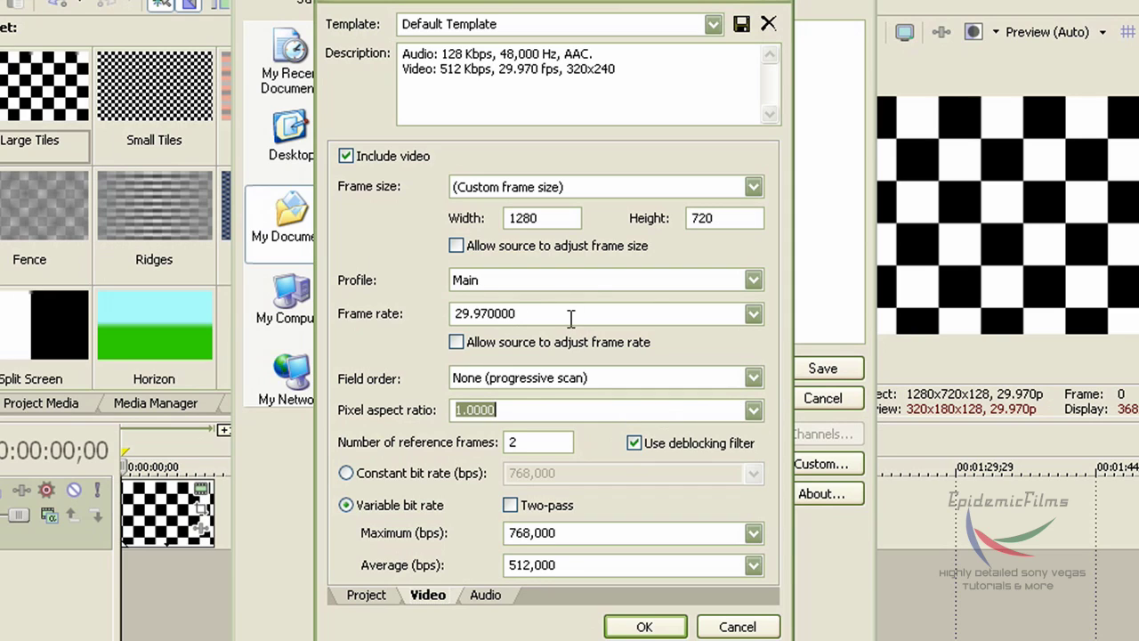
pyautogui.click(754, 411)
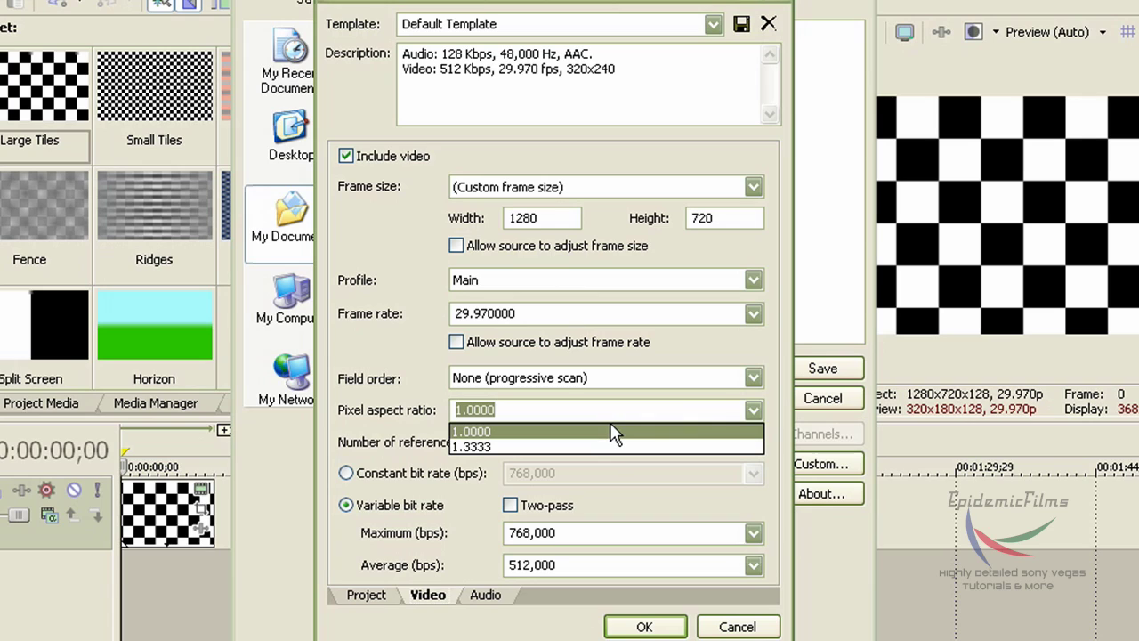
pyautogui.click(570, 433)
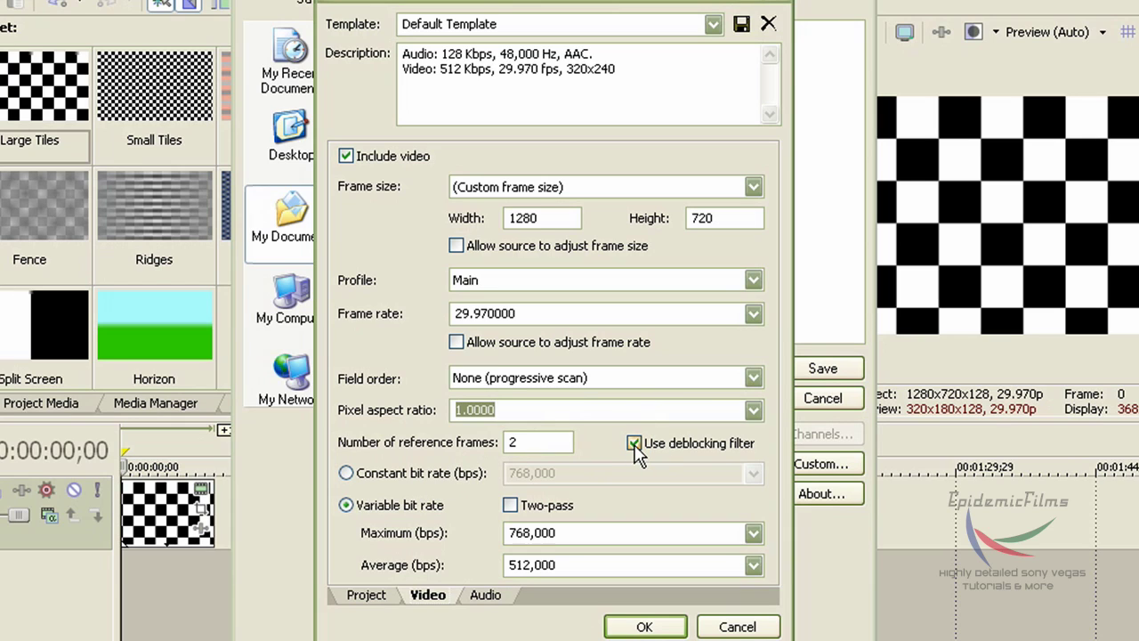
# Switch the video encoding to a constant bit rate of 8,000,000 bps.
pyautogui.click(458, 472)
pyautogui.click(708, 478)
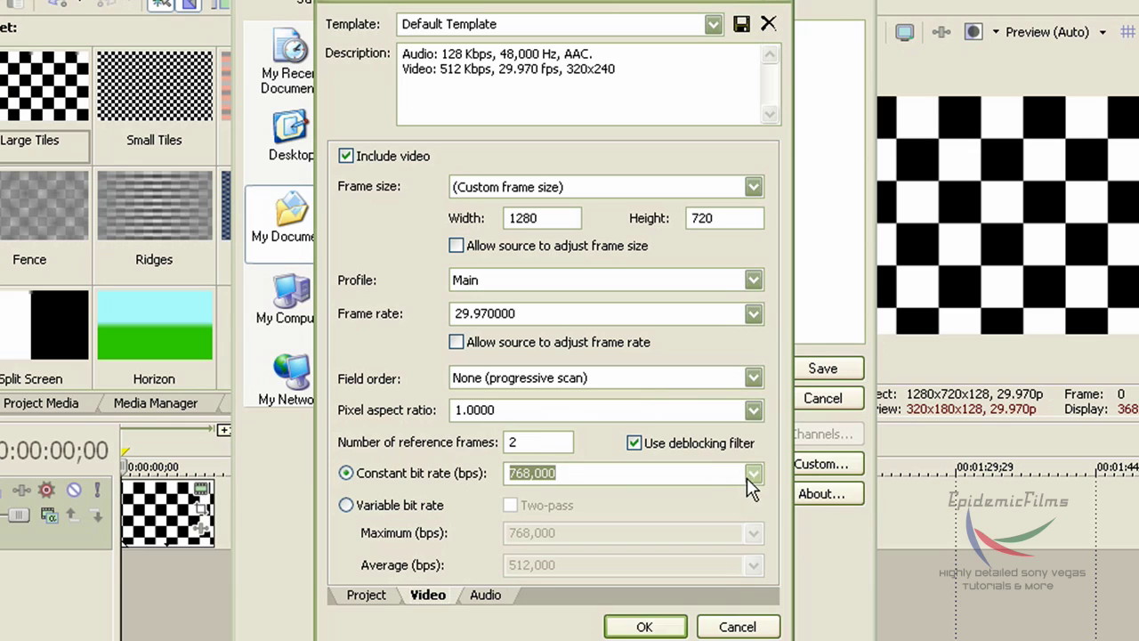
pyautogui.click(753, 472)
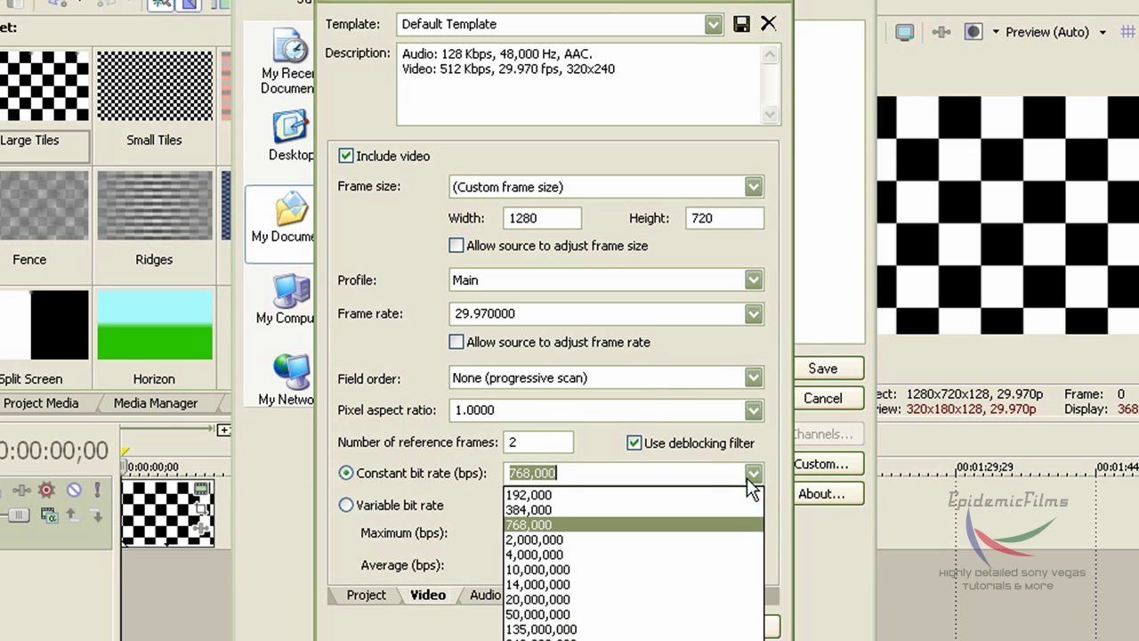
pyautogui.click(615, 540)
pyautogui.click(682, 473)
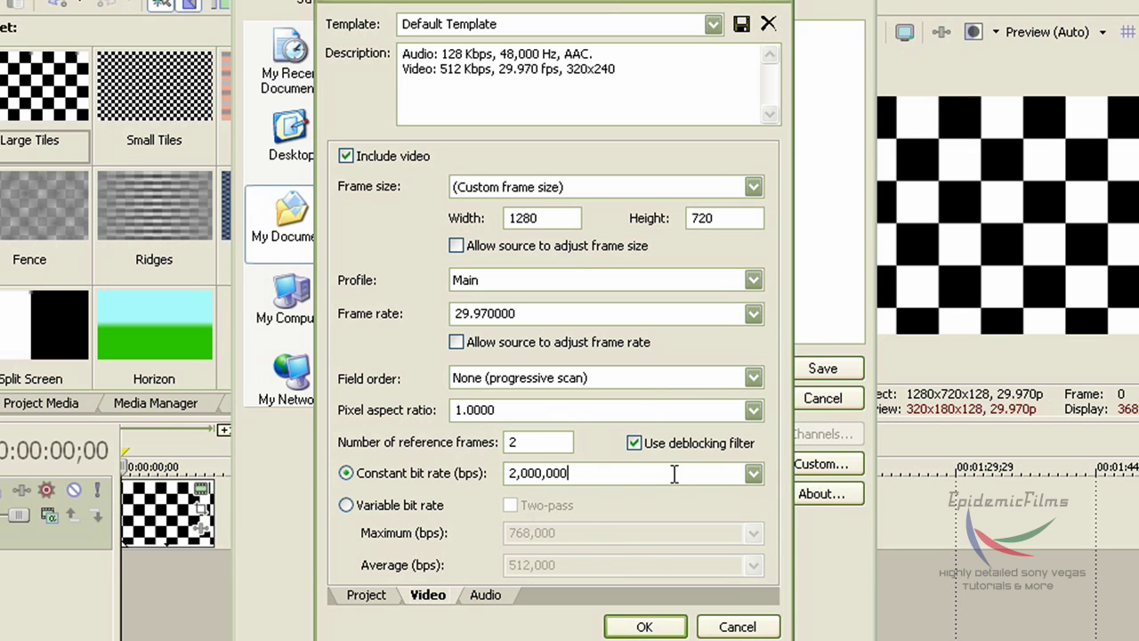
pyautogui.click(513, 473)
pyautogui.press('BackSpace')
pyautogui.write('8')
# Recheck the Main profile and reselect the 29.970 (NTSC) frame rate for the video.
pyautogui.click(753, 280)
pyautogui.click(735, 311)
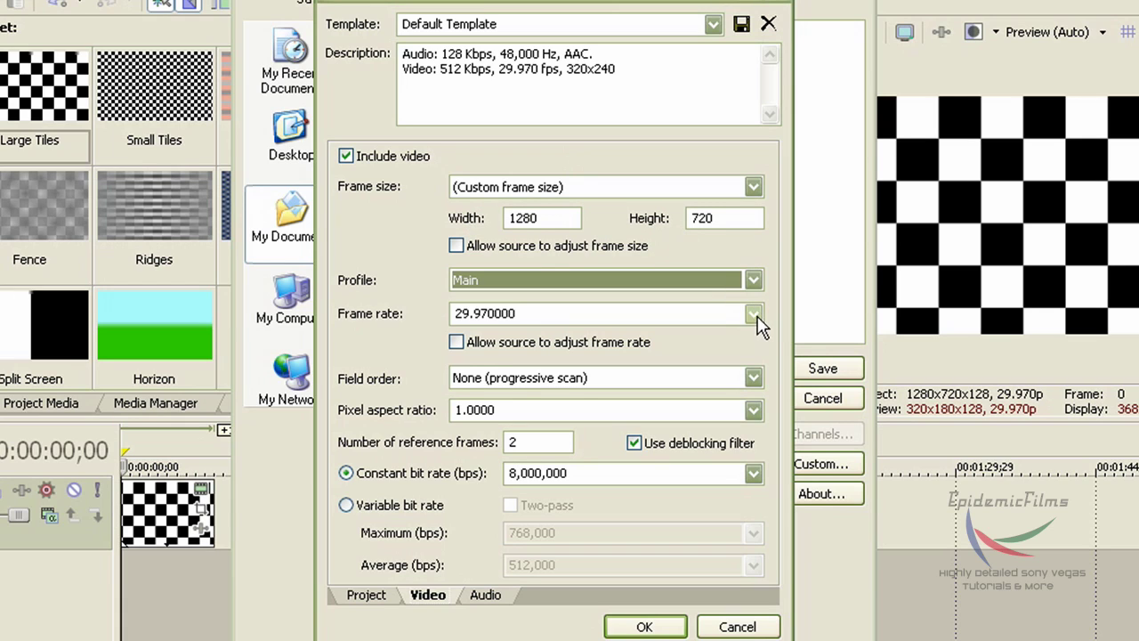
pyautogui.click(753, 313)
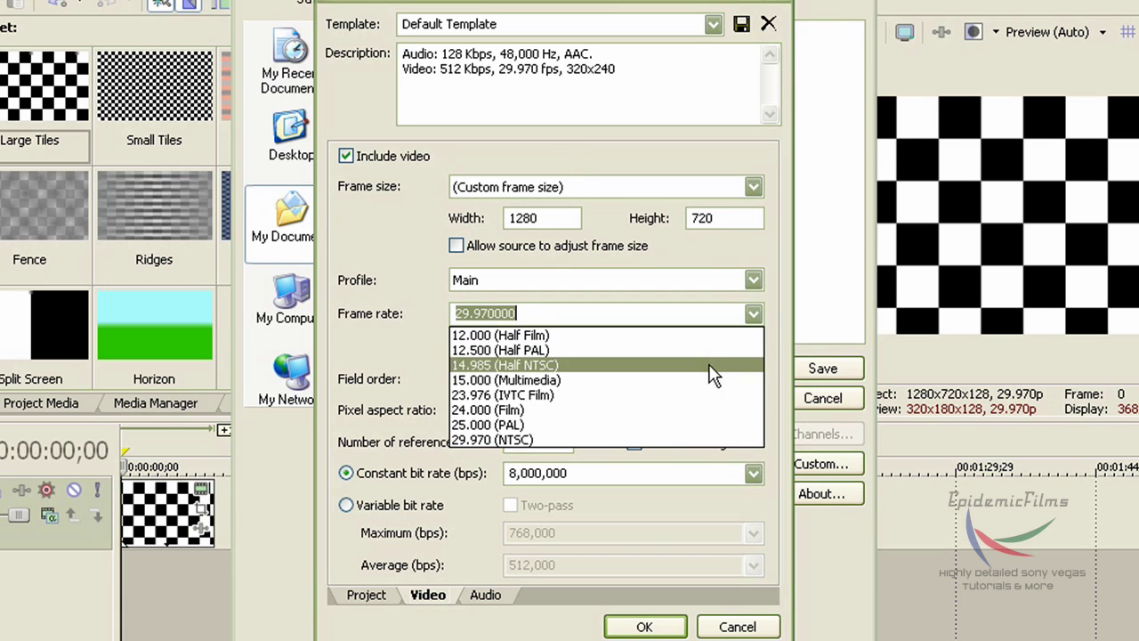
pyautogui.click(489, 442)
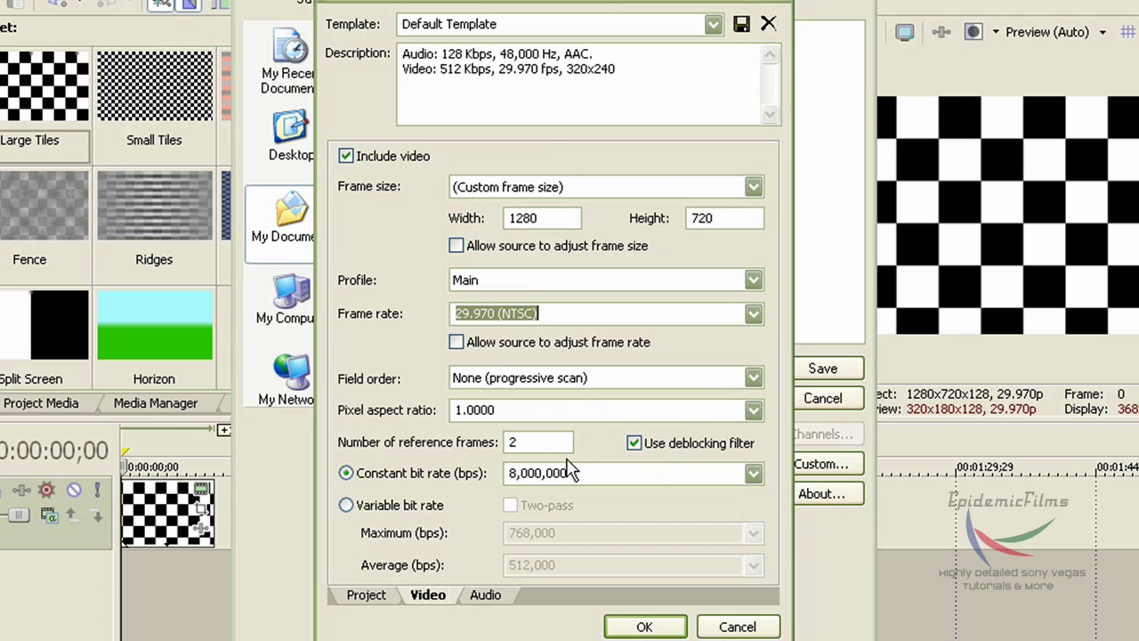
# Set the audio sample rate to 44,100 Hz and keep audio included in the render.
pyautogui.click(485, 597)
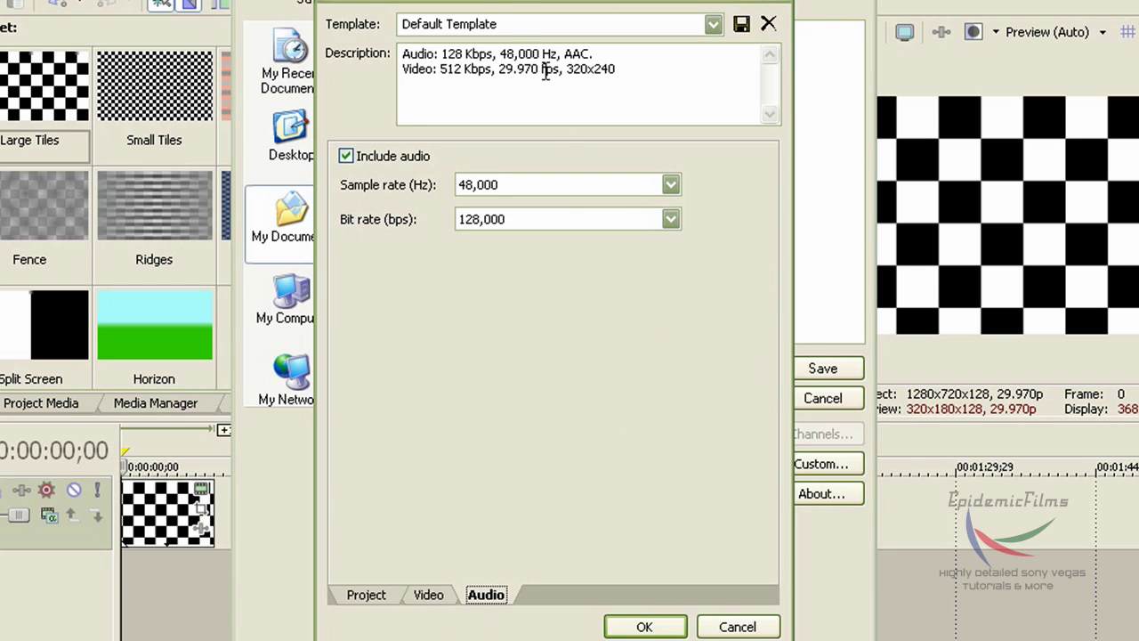
pyautogui.click(671, 185)
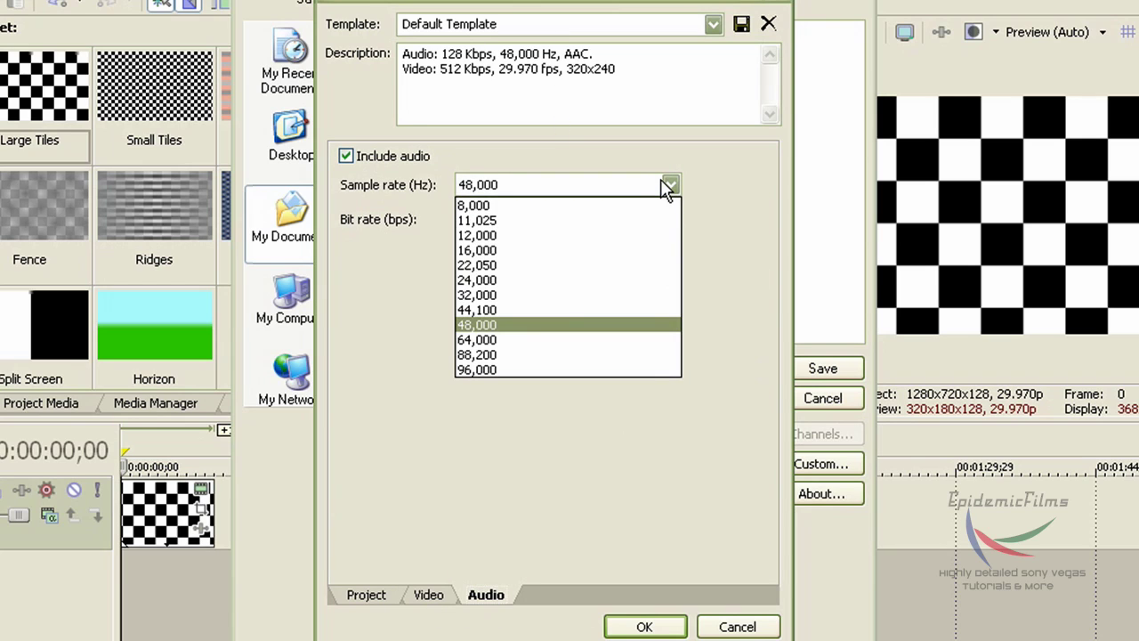
pyautogui.click(490, 308)
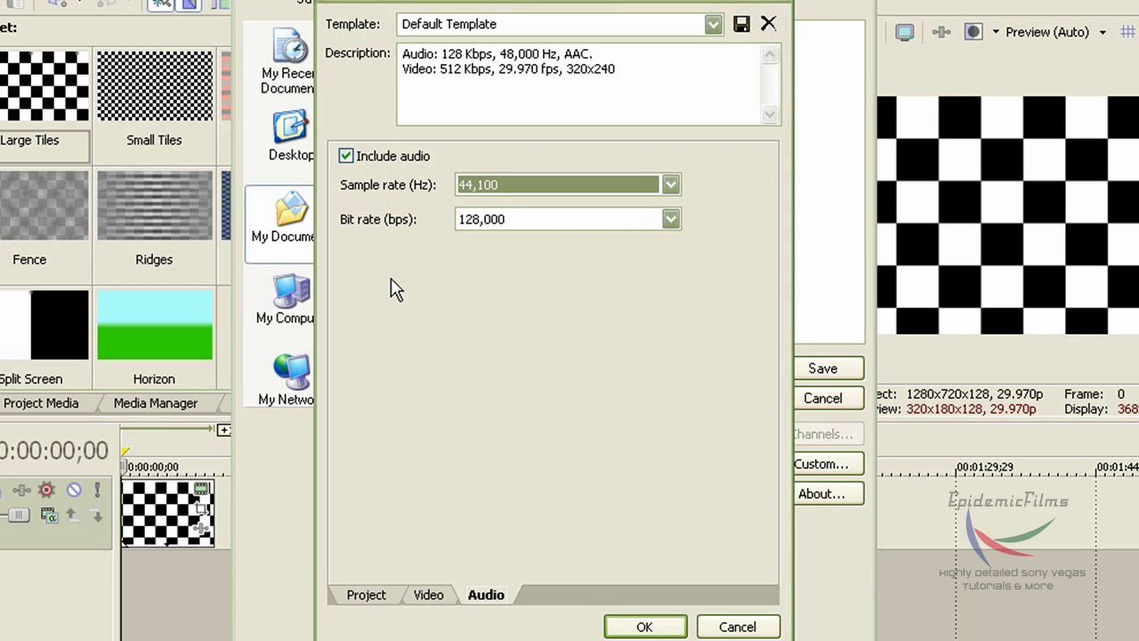
pyautogui.click(370, 163)
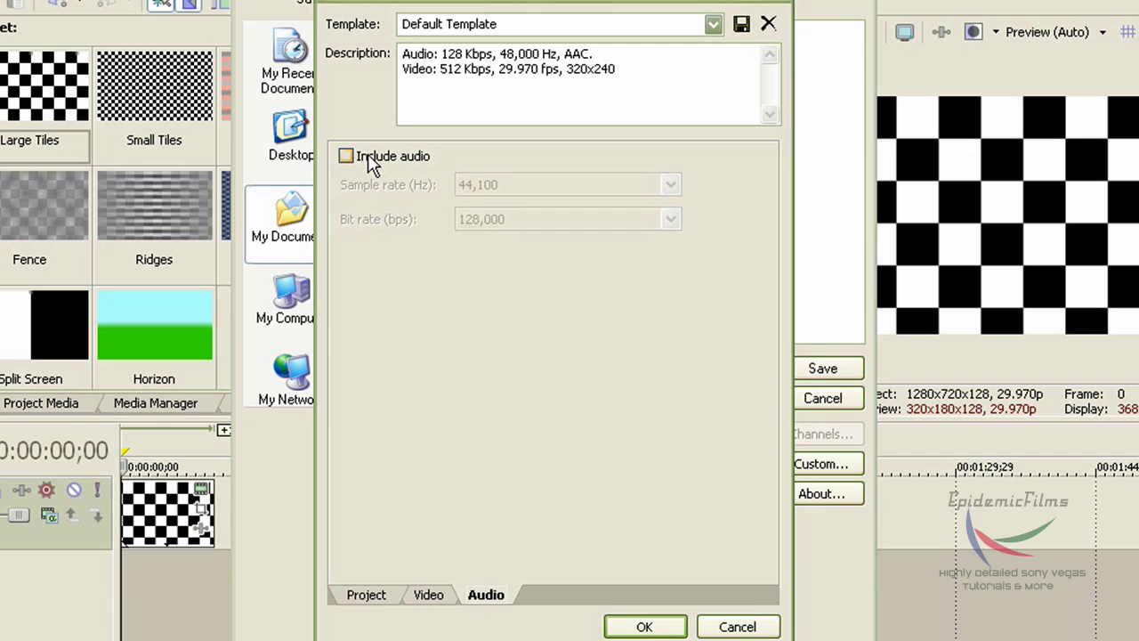
pyautogui.click(371, 163)
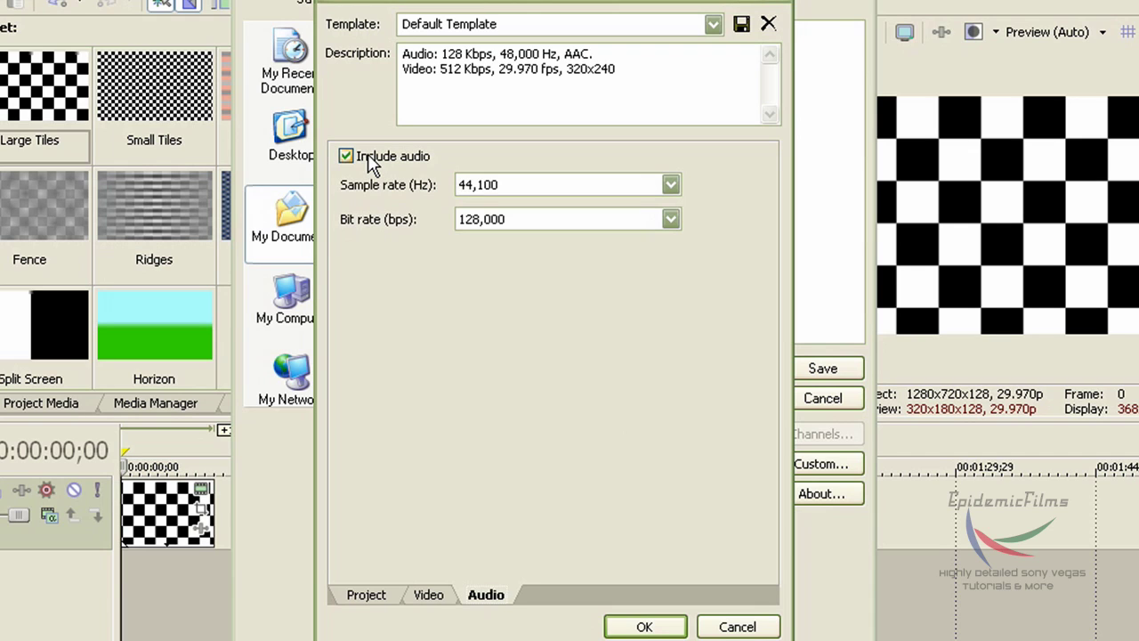
pyautogui.click(431, 594)
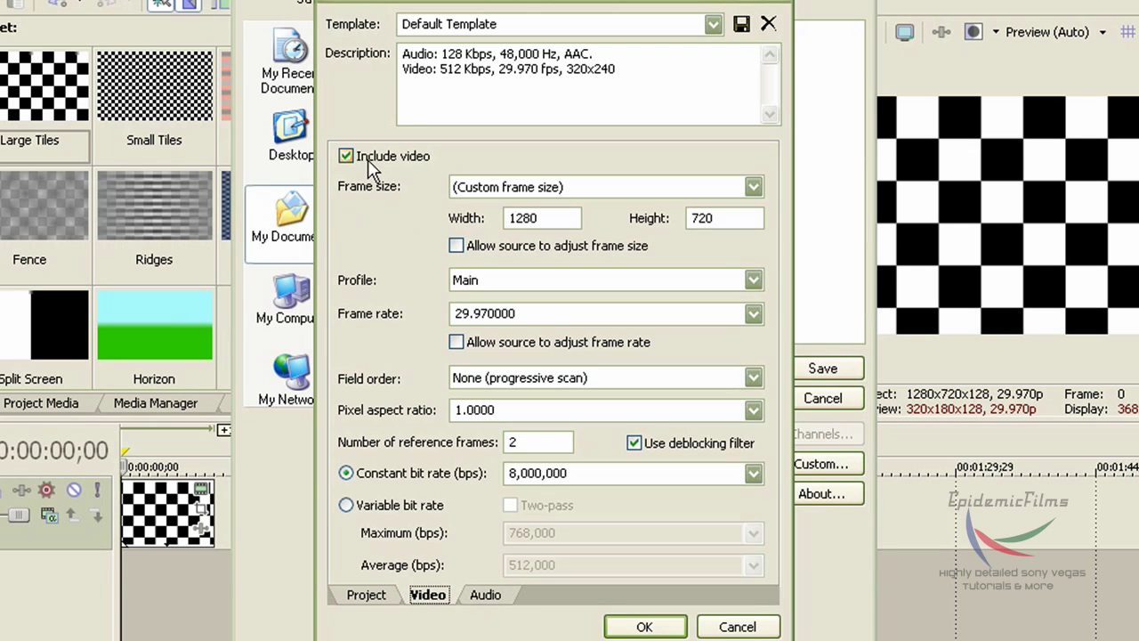
pyautogui.click(494, 598)
# Save the custom render settings as a template named "YouTube M-PEG Video Template" and accept them.
pyautogui.click(521, 28)
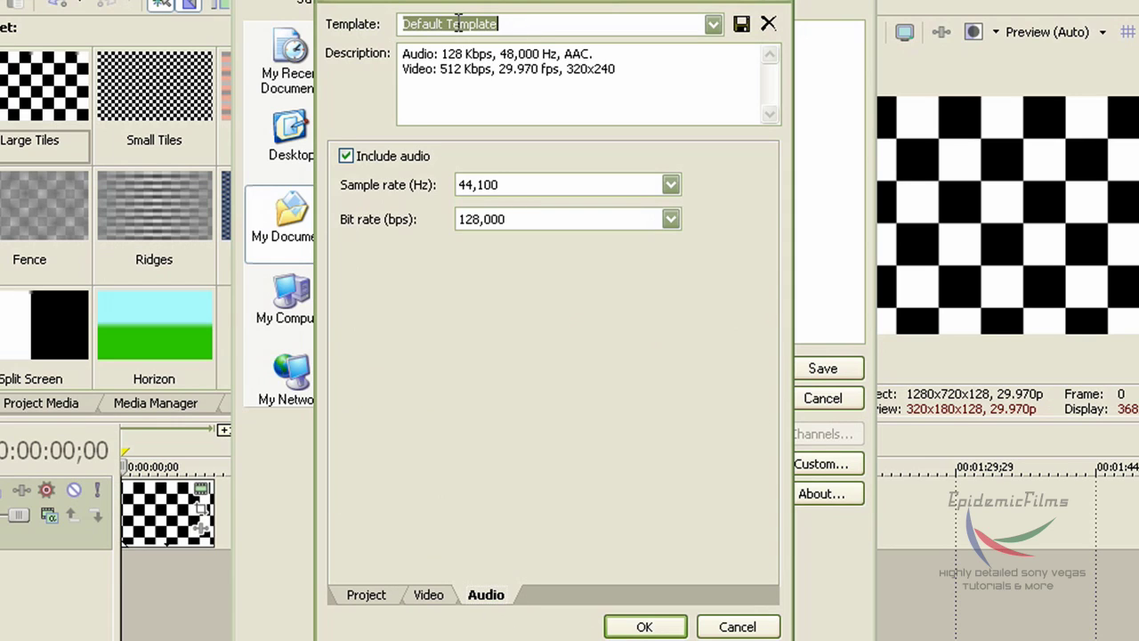
pyautogui.write('YouTube M-PEG Video')
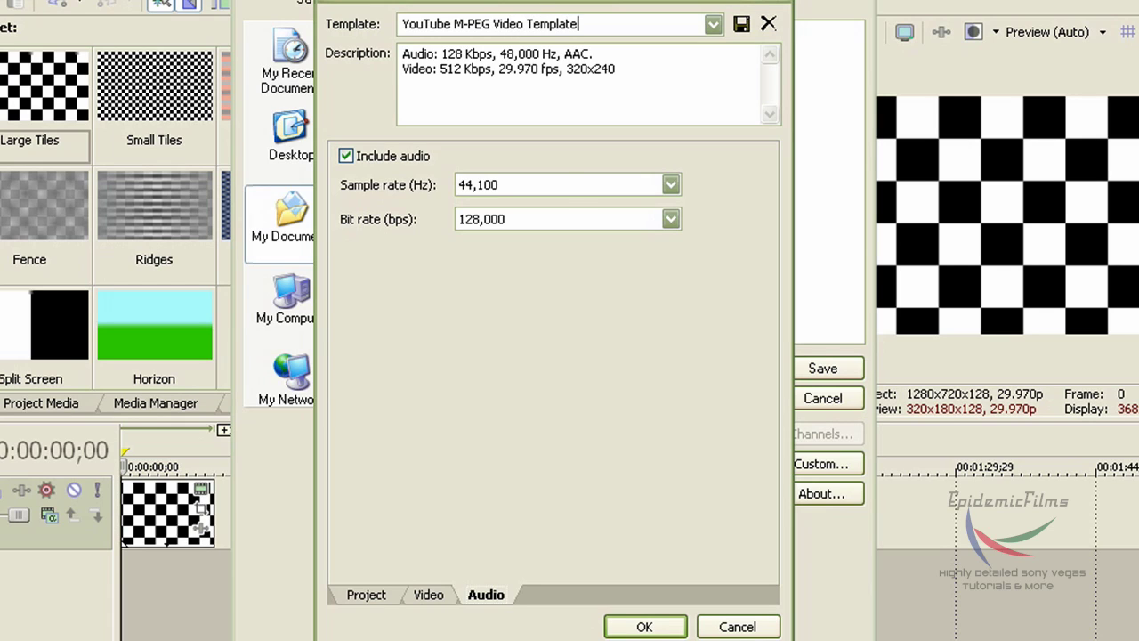
pyautogui.click(743, 25)
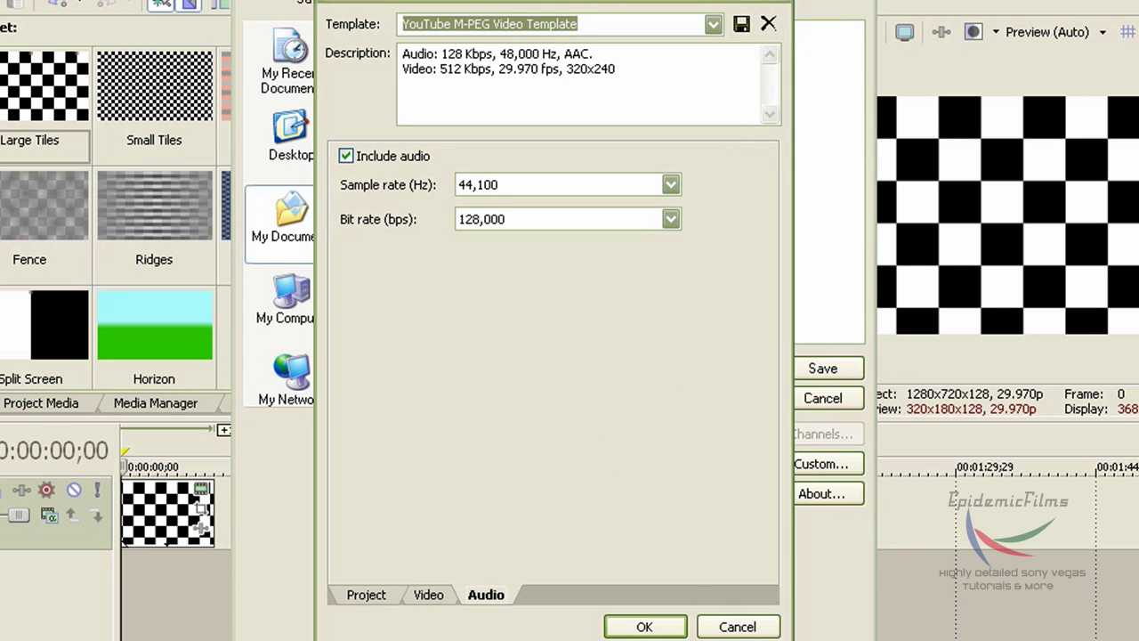
pyautogui.click(659, 626)
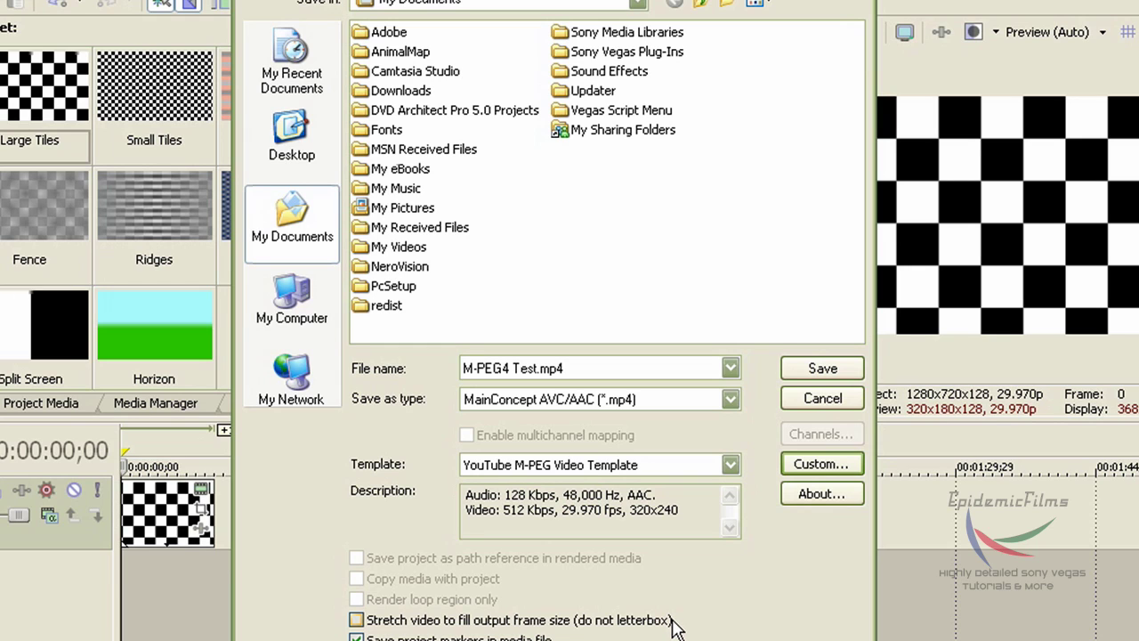
# Change the render file type to Sony AVC (*.mp4;*.m2ts;*.avc) and open its custom template settings.
pyautogui.click(710, 403)
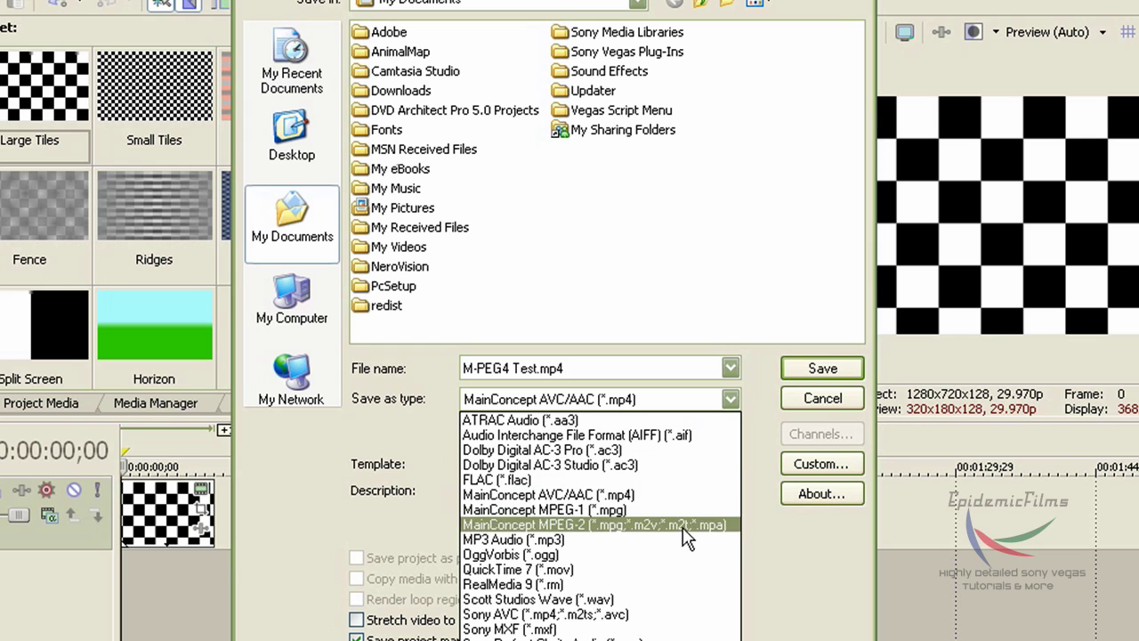
pyautogui.click(663, 614)
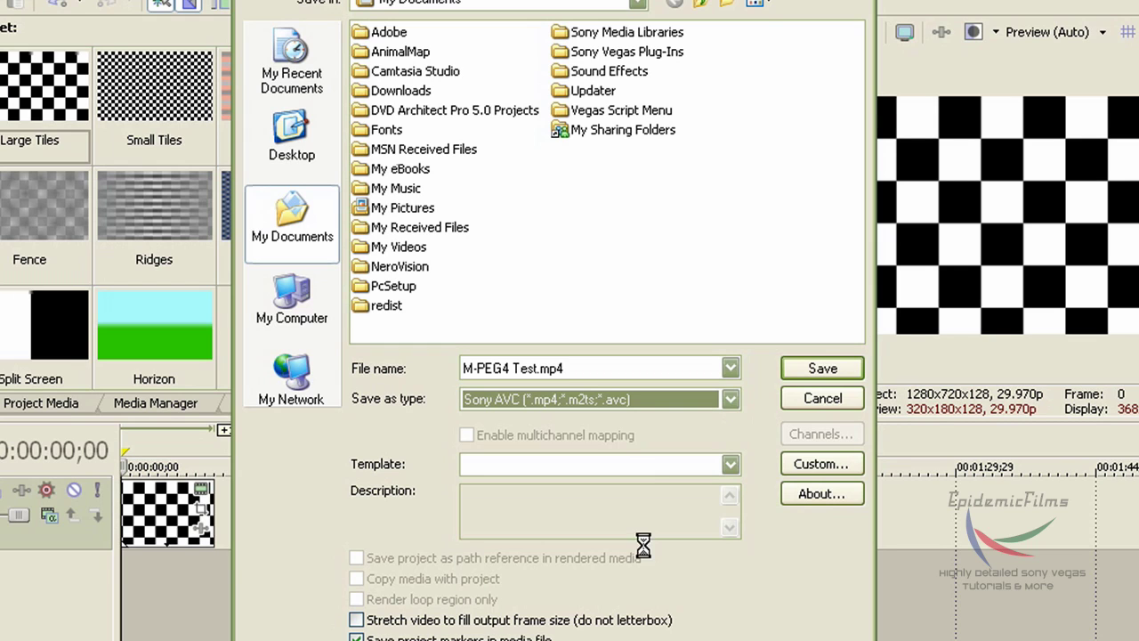
pyautogui.click(821, 465)
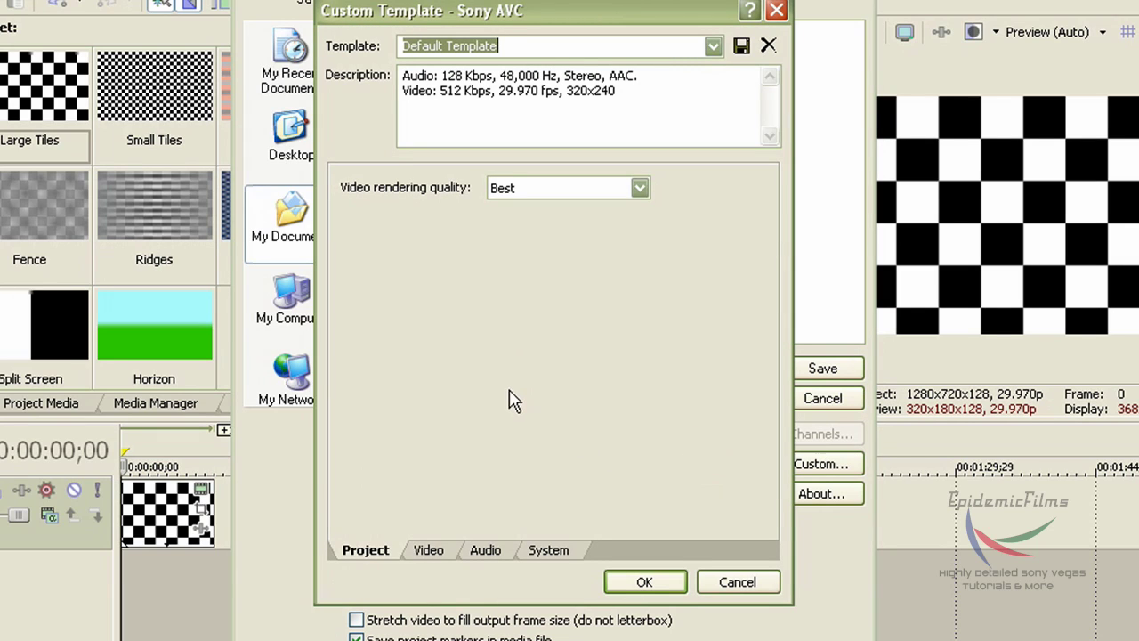
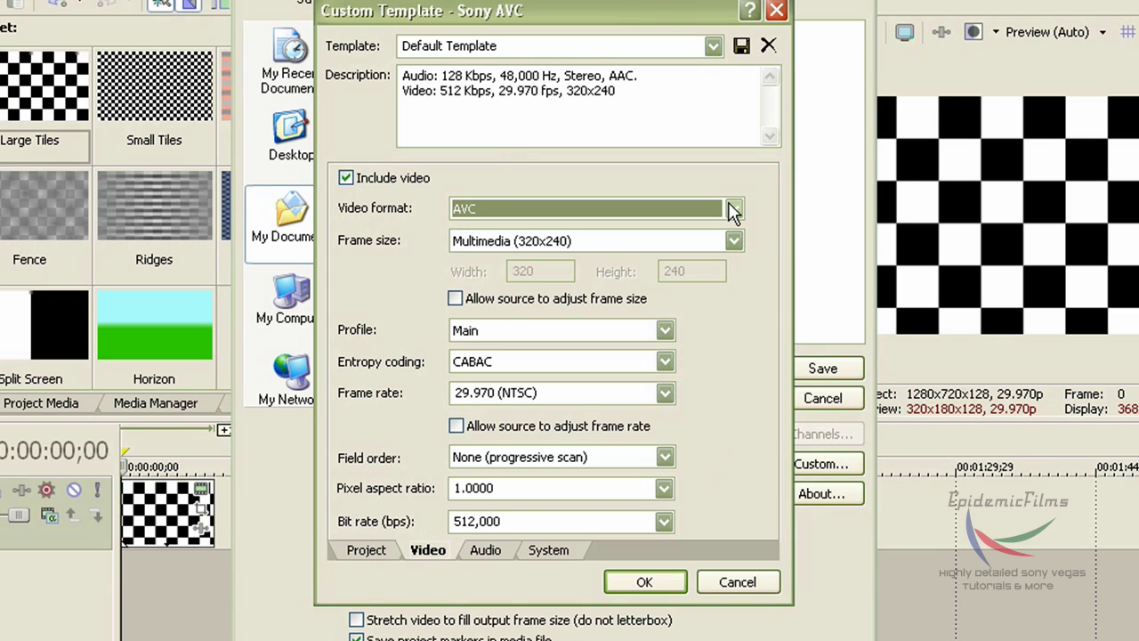
# Keep video included in the Sony AVC template and choose AVC as the video format.
pyautogui.click(378, 178)
pyautogui.click(402, 181)
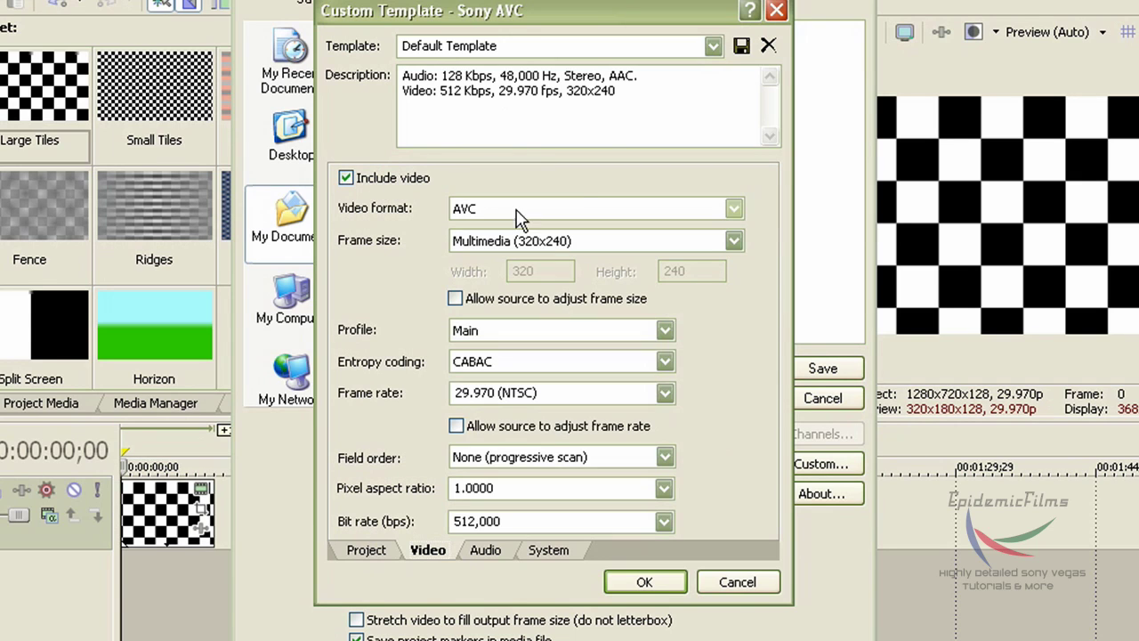
pyautogui.click(732, 210)
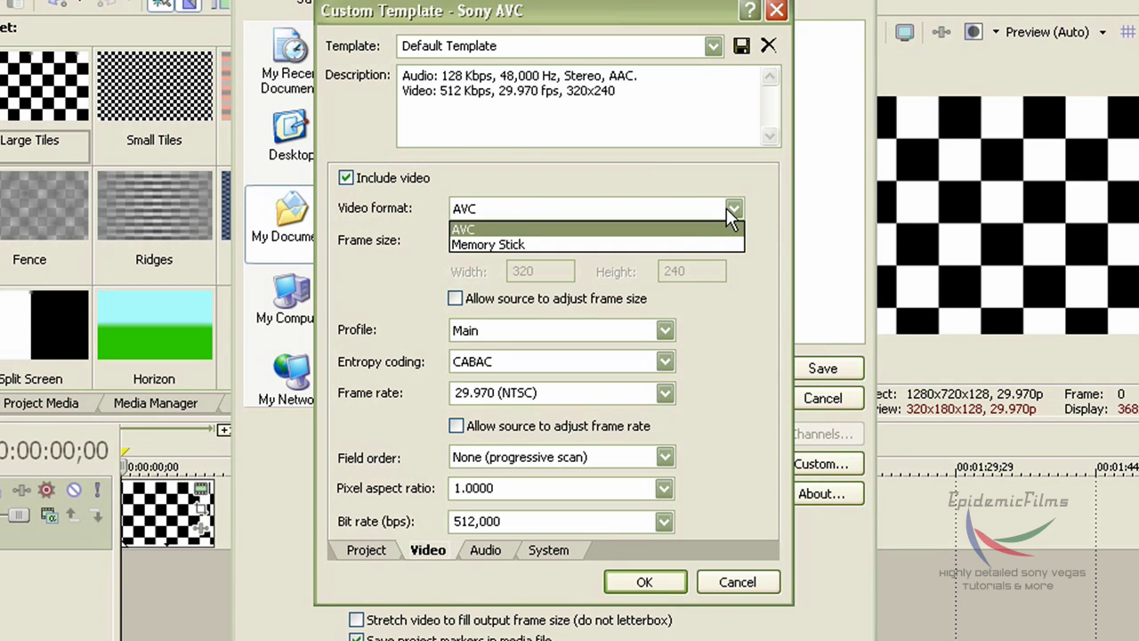
pyautogui.click(469, 233)
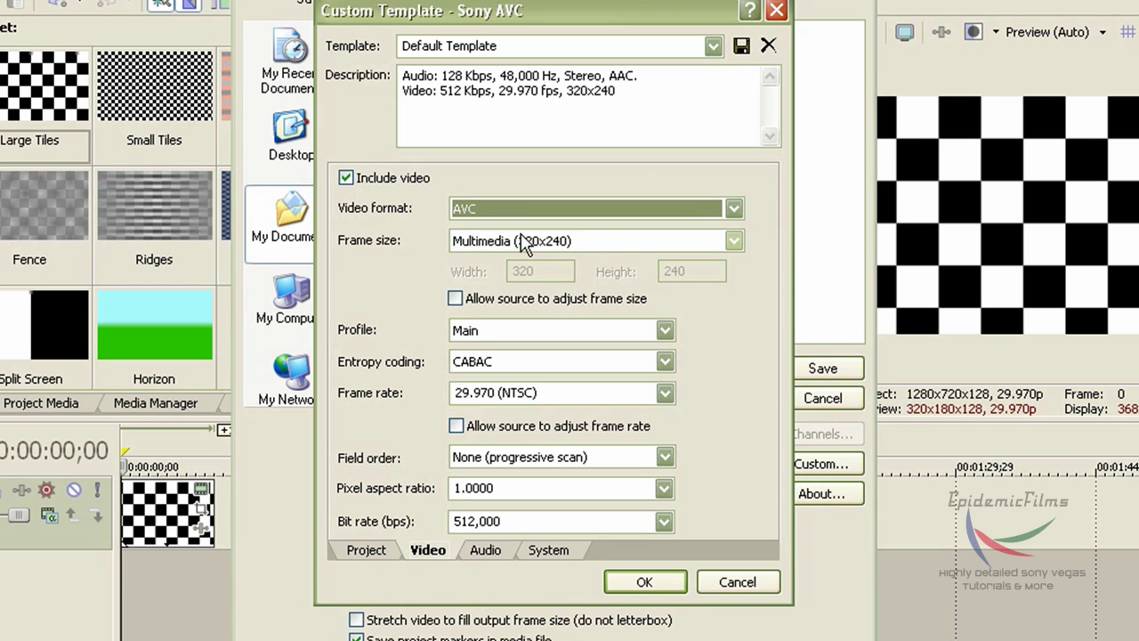
# Give the Sony AVC video a custom frame size of 1280 x 720.
pyautogui.click(718, 242)
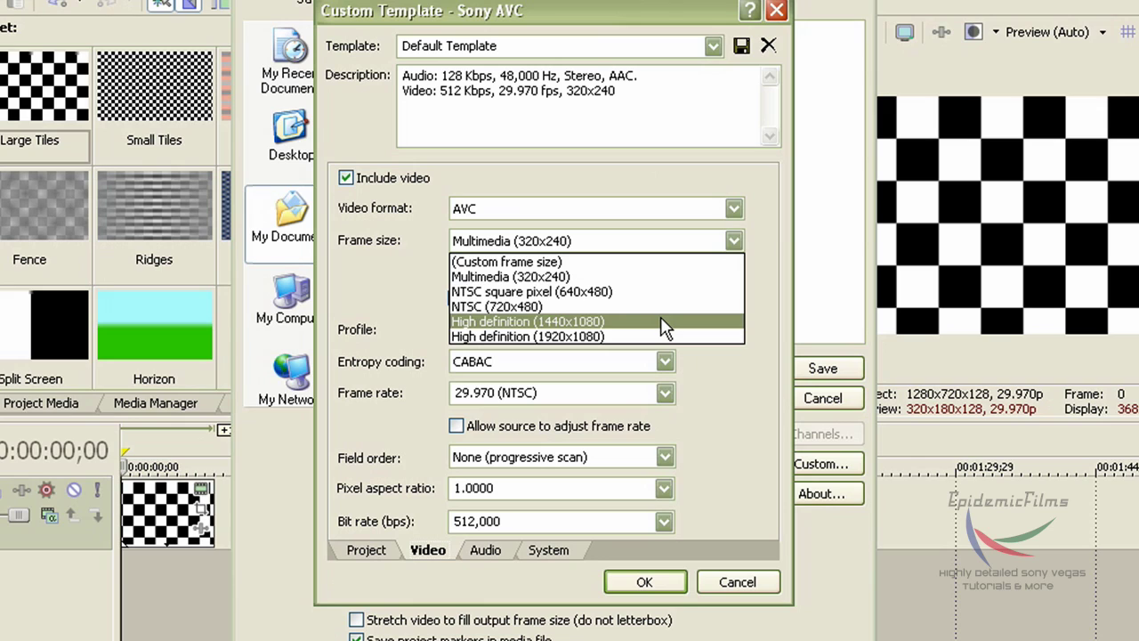
pyautogui.click(623, 262)
pyautogui.press('Tab')
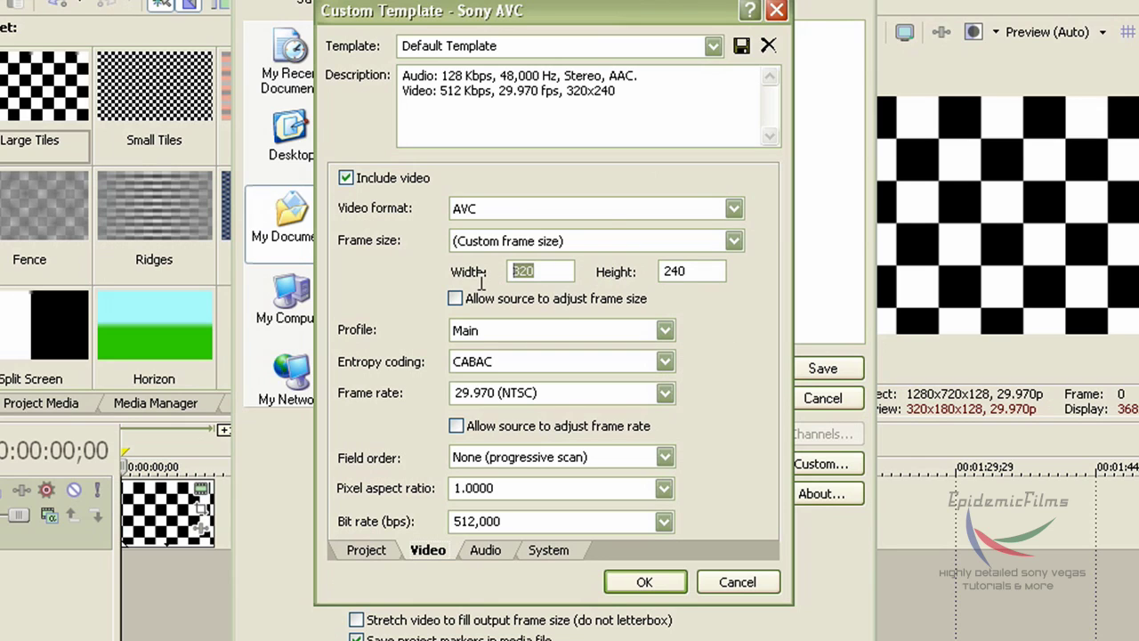
pyautogui.write('12')
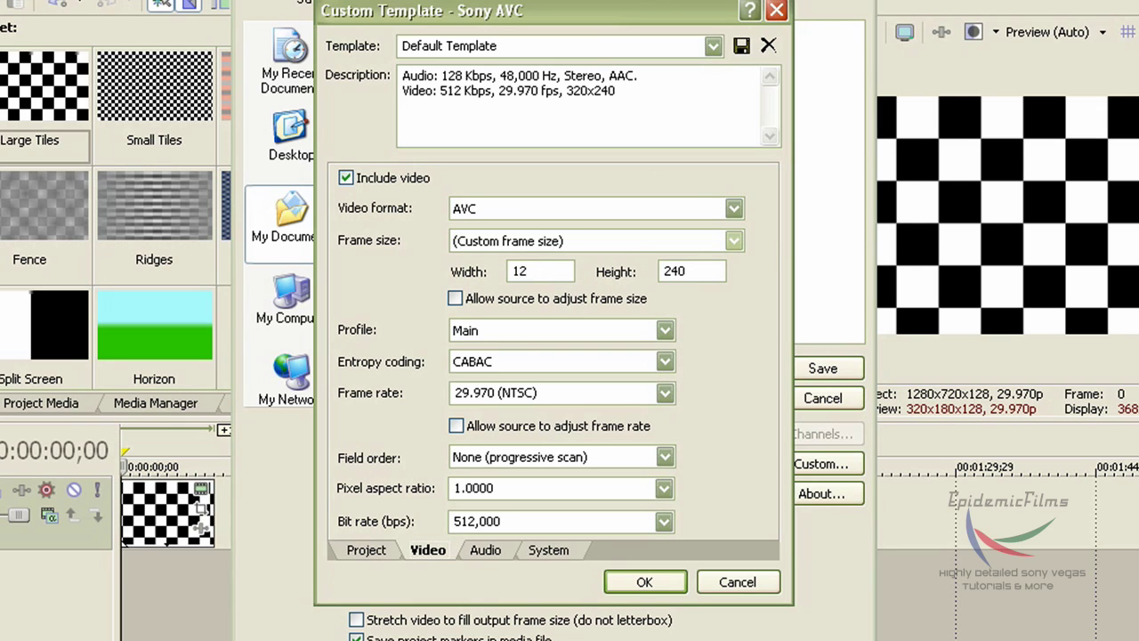
pyautogui.write('80')
pyautogui.moveTo(705, 271); pyautogui.dragTo(636, 278)
pyautogui.write('720')
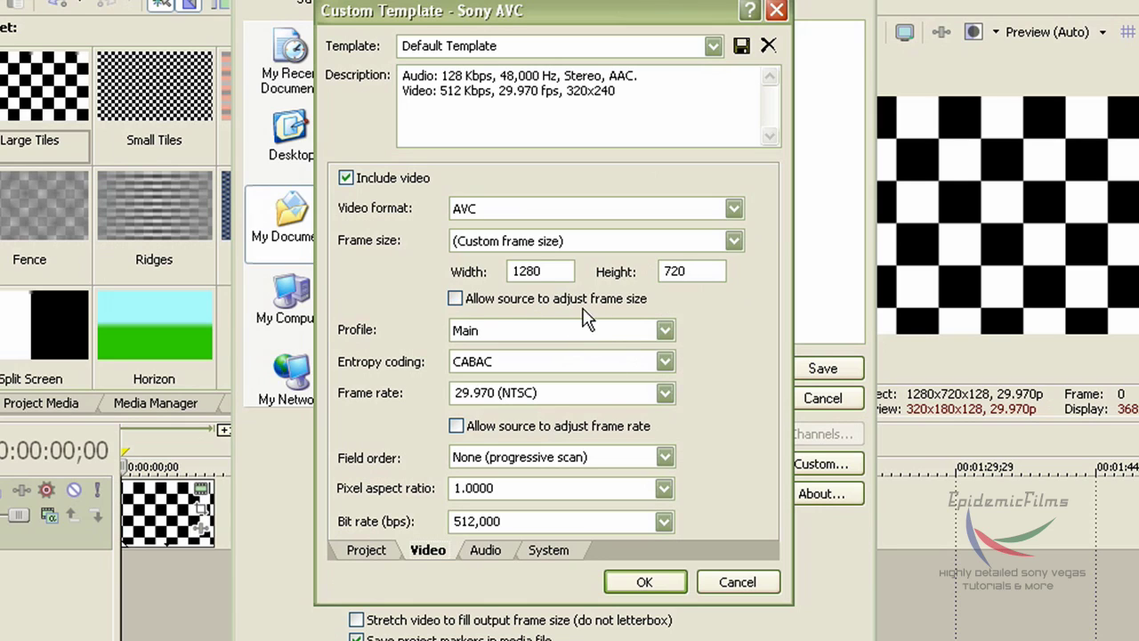
# Keep the Sony AVC video at Main profile and CABAC entropy coding, with a frame rate of 29.970 (NTSC).
pyautogui.click(645, 333)
pyautogui.click(646, 336)
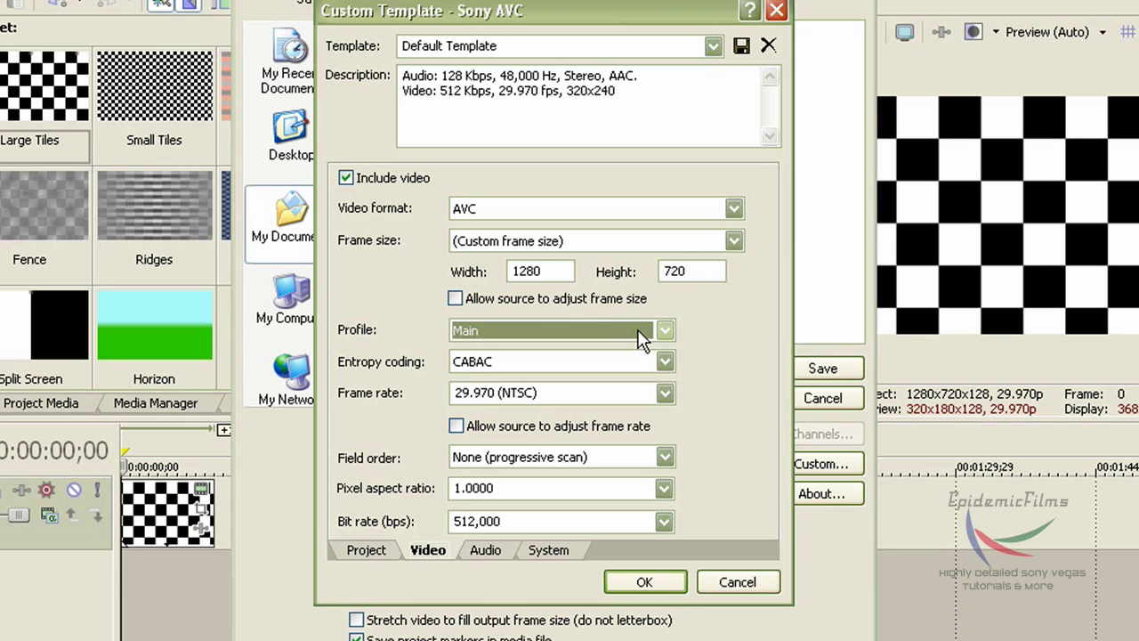
pyautogui.click(663, 365)
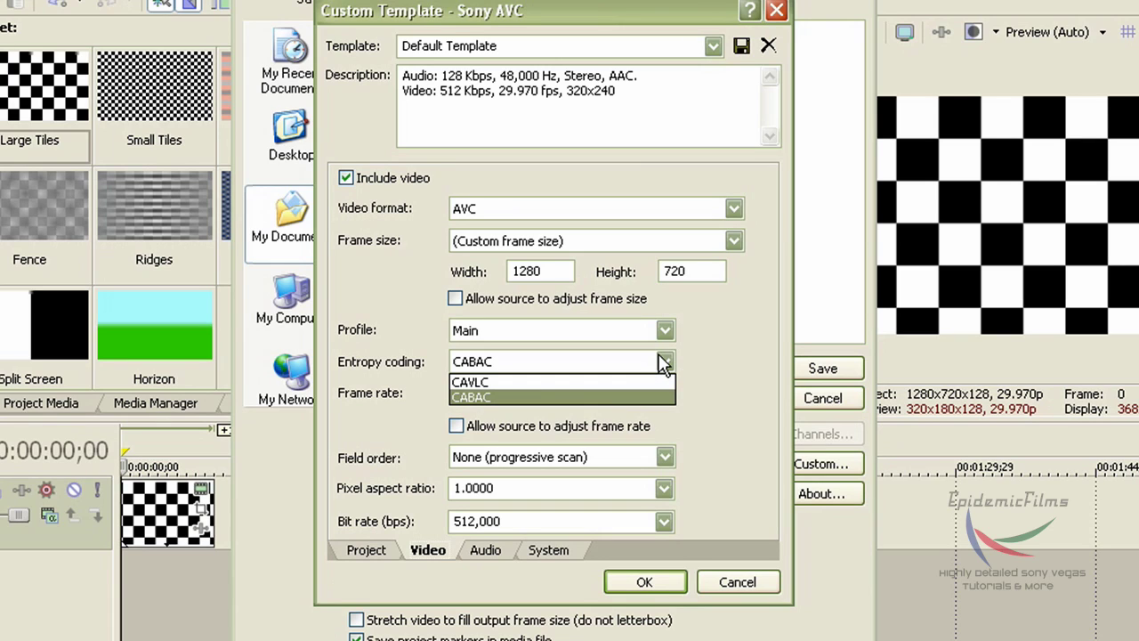
pyautogui.click(663, 363)
pyautogui.click(666, 395)
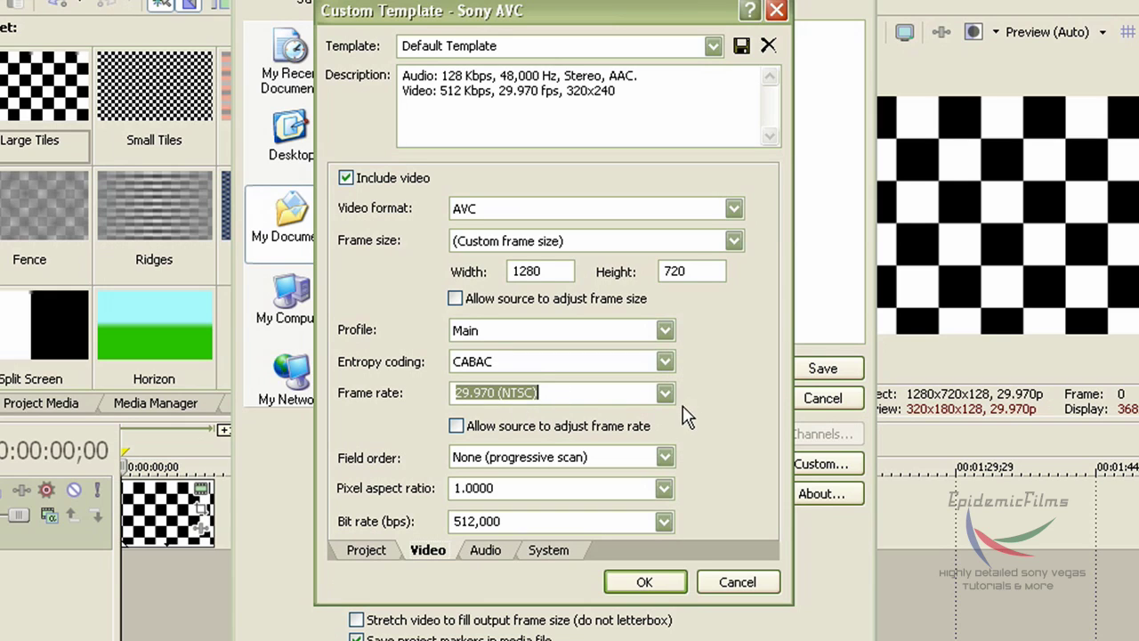
pyautogui.click(667, 392)
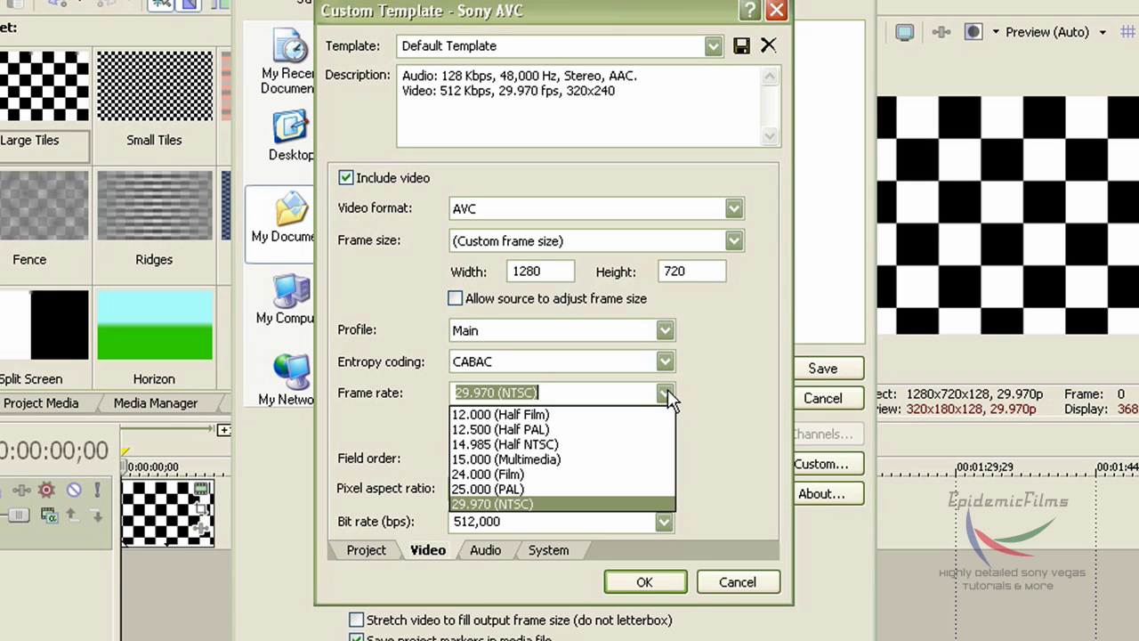
pyautogui.click(560, 503)
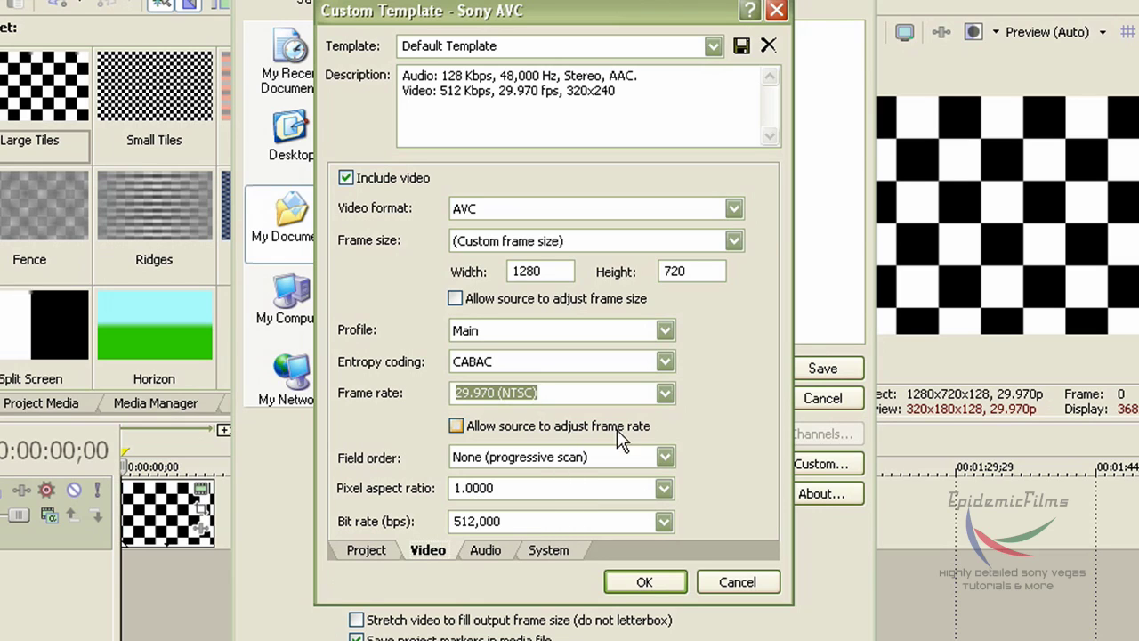
# Keep the pixel aspect ratio at 1.0000 and choose the 4,000,000 bps video bit rate, changing one of its digits to 8.
pyautogui.click(664, 490)
pyautogui.click(659, 490)
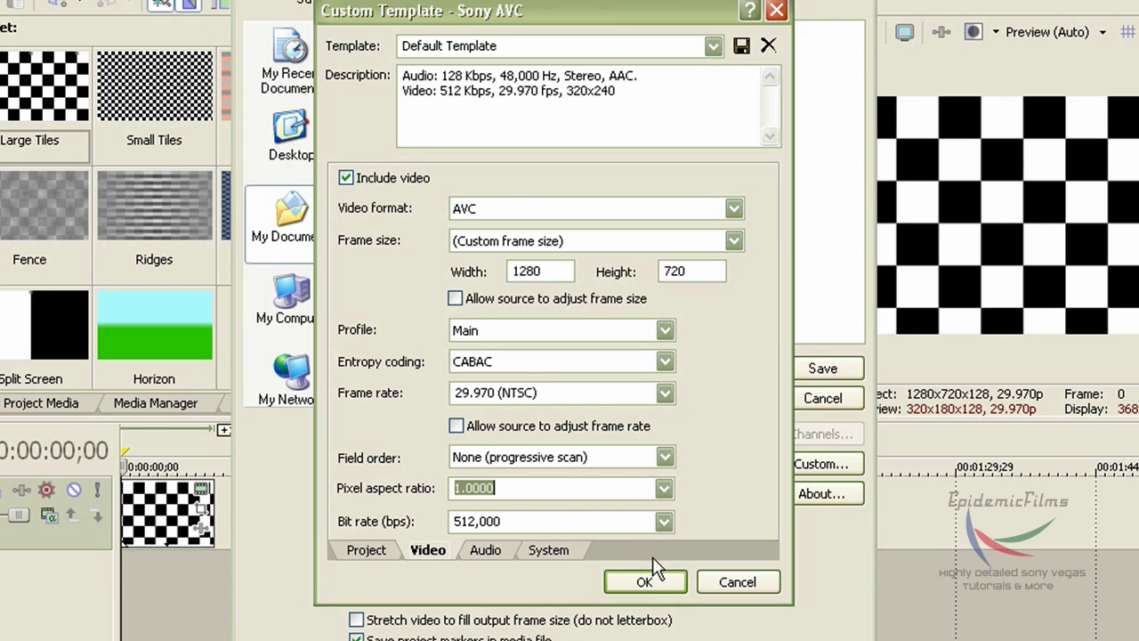
pyautogui.click(664, 522)
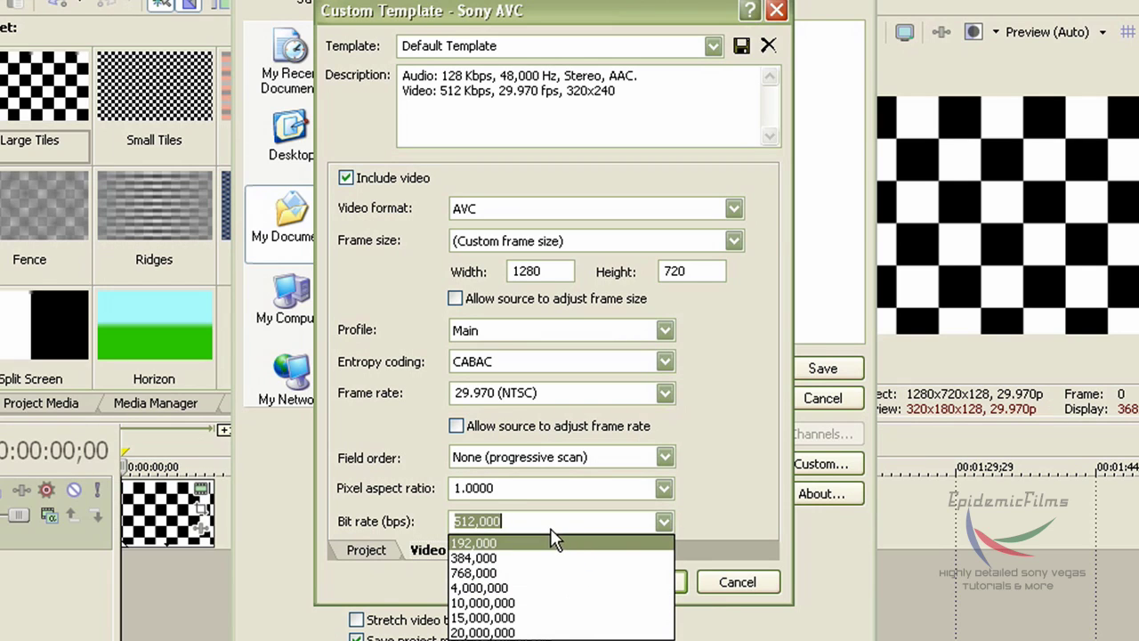
pyautogui.click(543, 589)
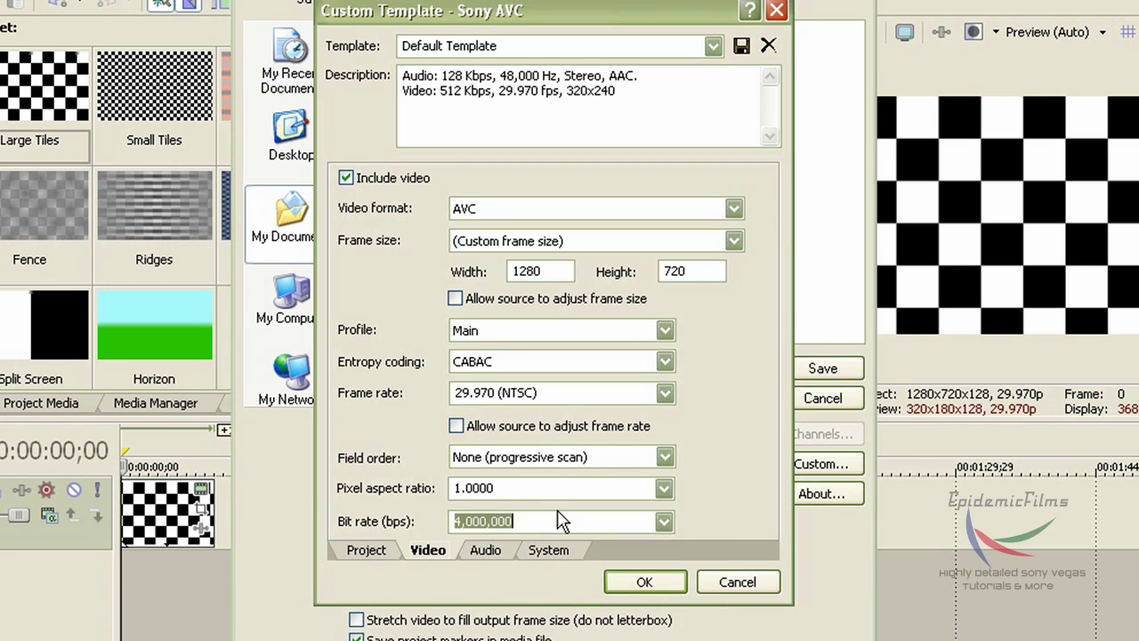
pyautogui.click(529, 521)
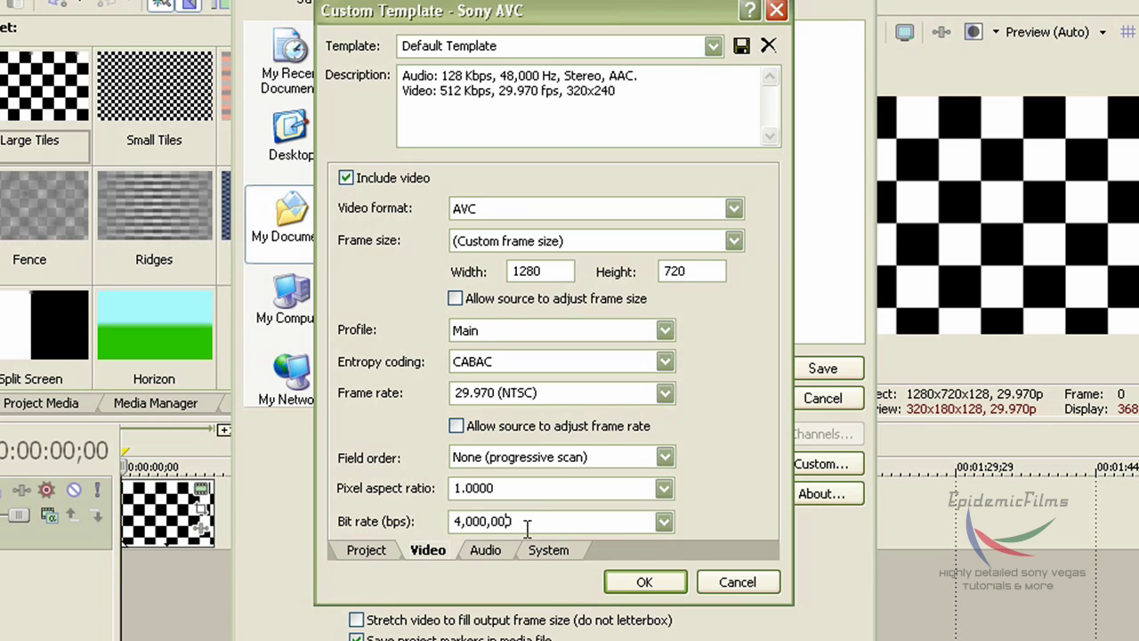
pyautogui.press('Delete')
pyautogui.write('8')
# Keep AAC as the template's audio format and set the audio sample rate to 44,100 Hz.
pyautogui.click(488, 552)
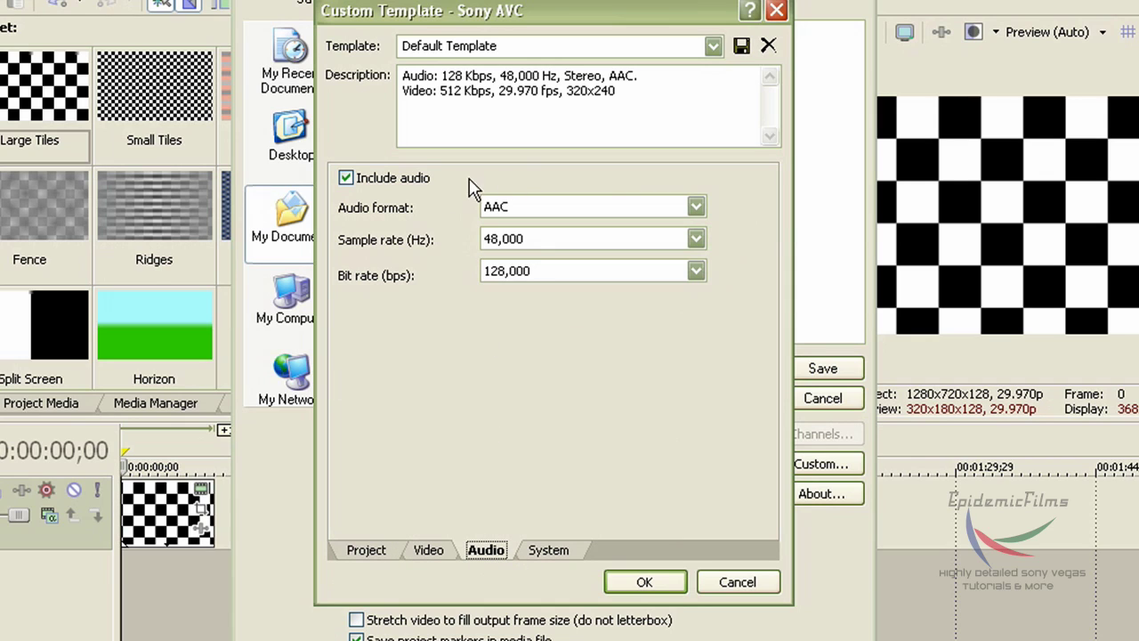
pyautogui.click(637, 207)
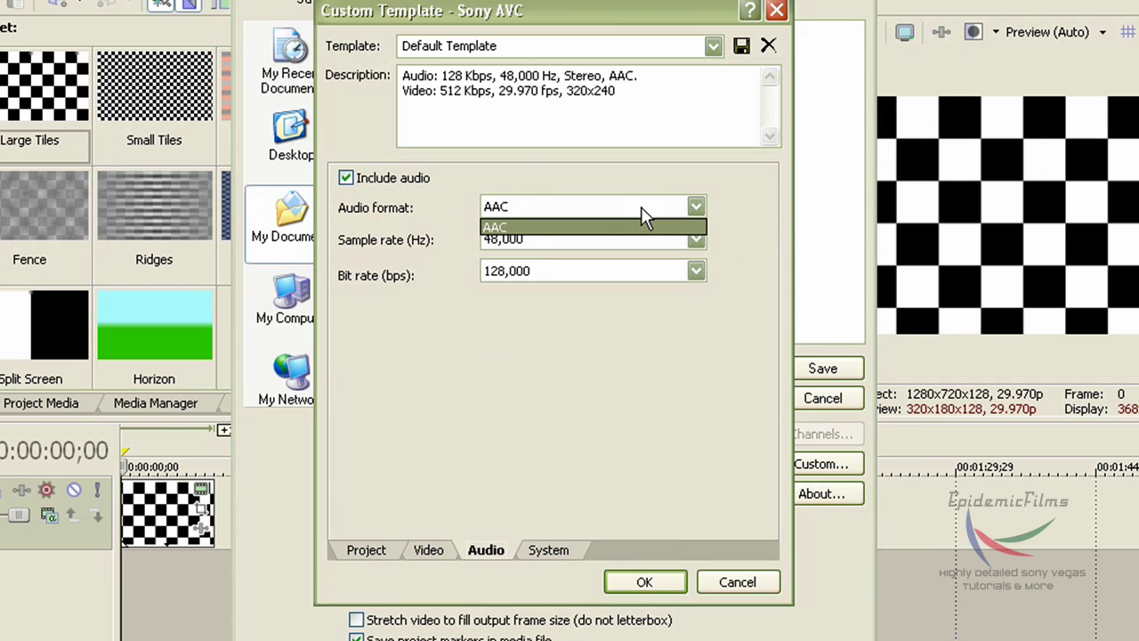
pyautogui.click(598, 229)
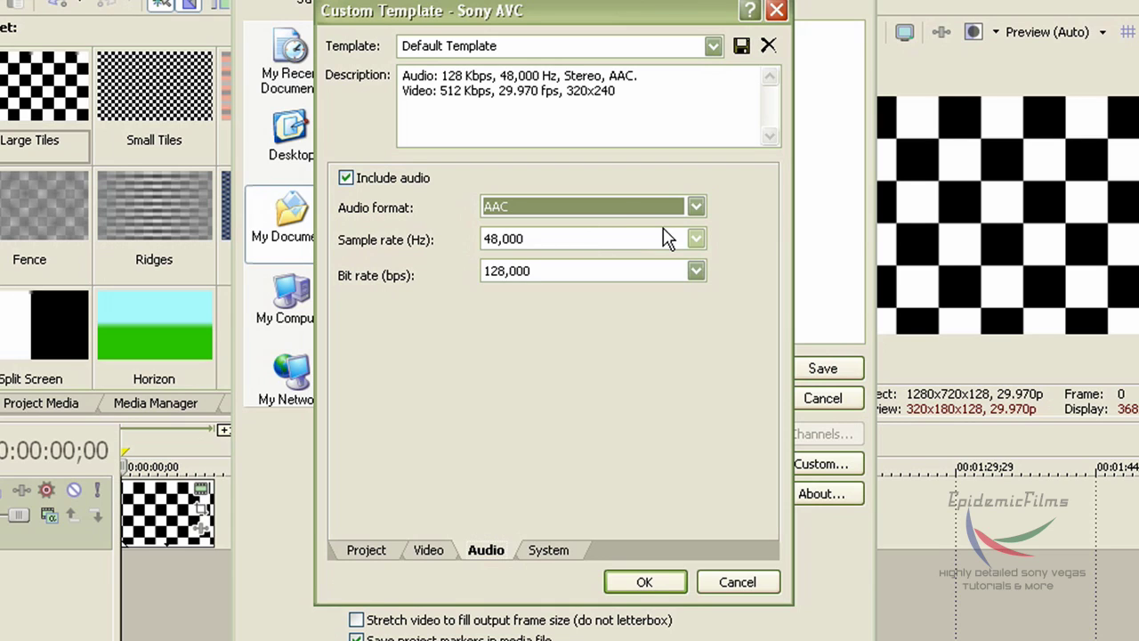
pyautogui.click(694, 242)
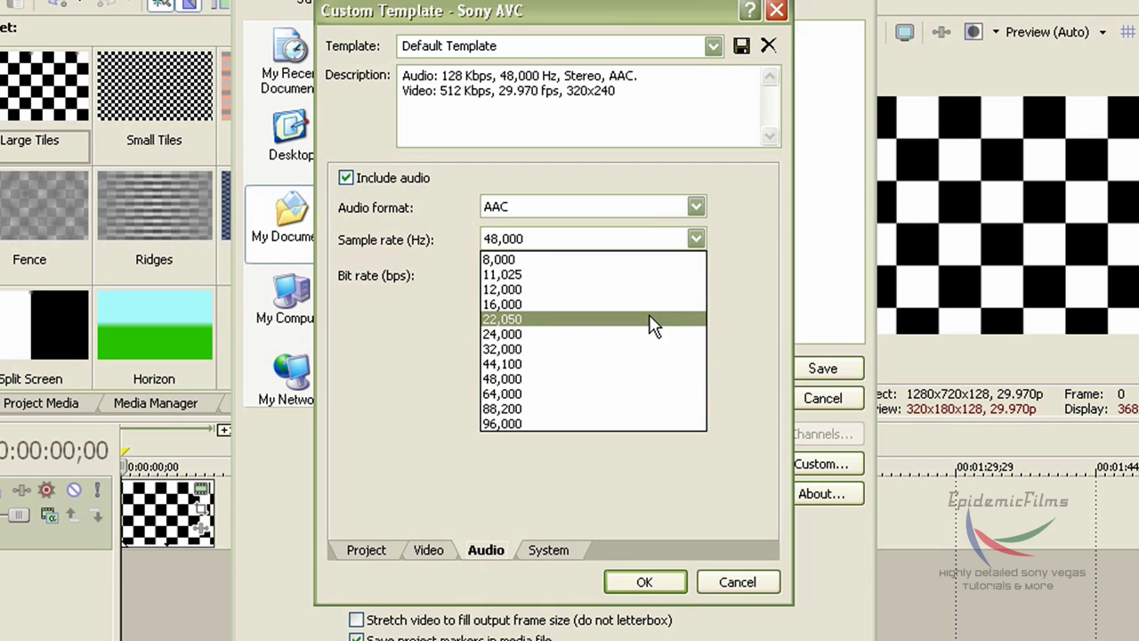
pyautogui.click(603, 367)
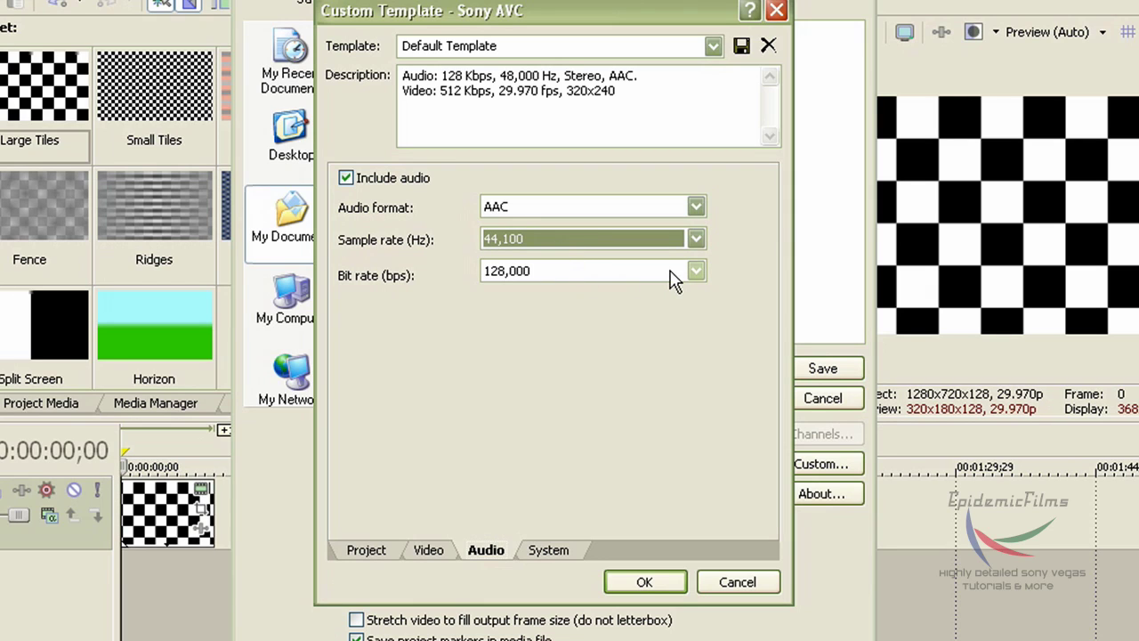
# Choose MP4 file format (.mp4) as the template's system format.
pyautogui.click(564, 548)
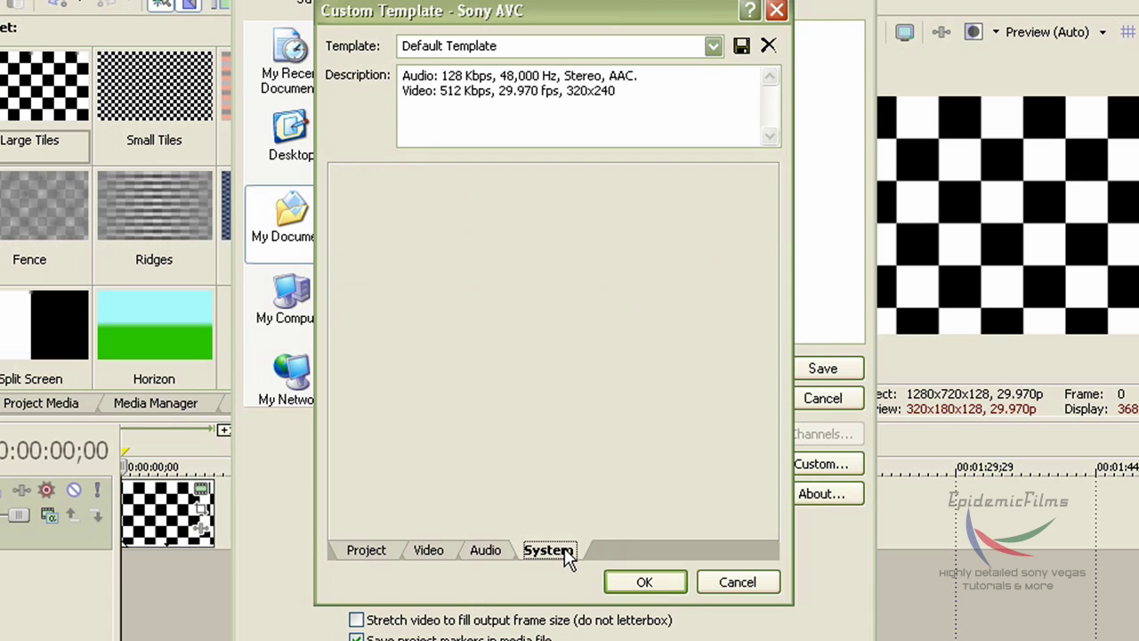
pyautogui.click(645, 188)
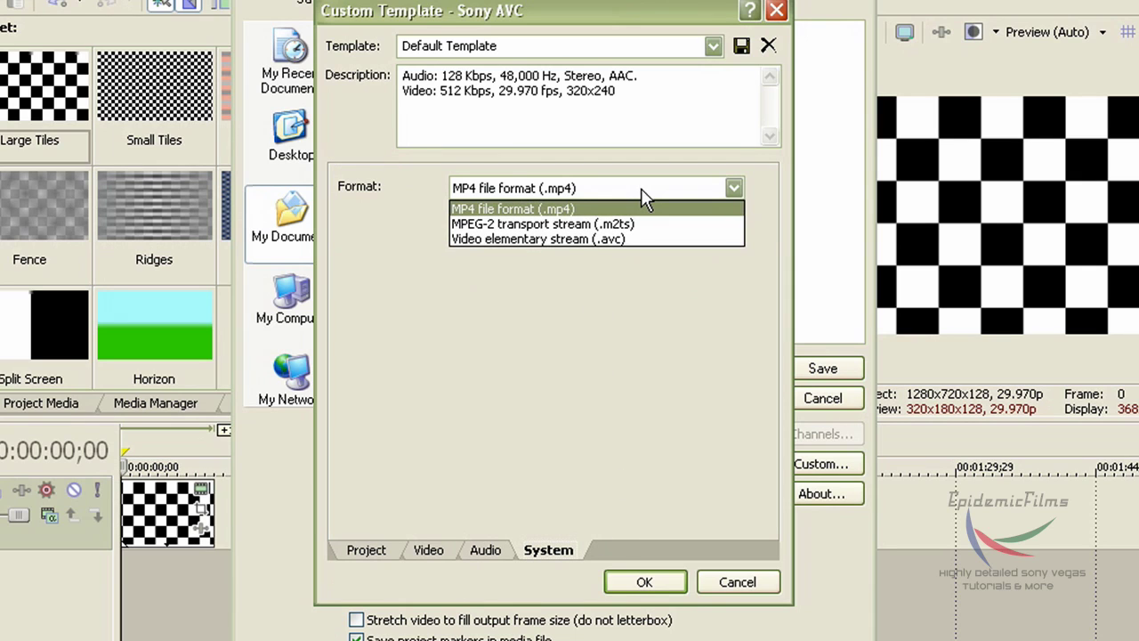
pyautogui.click(619, 209)
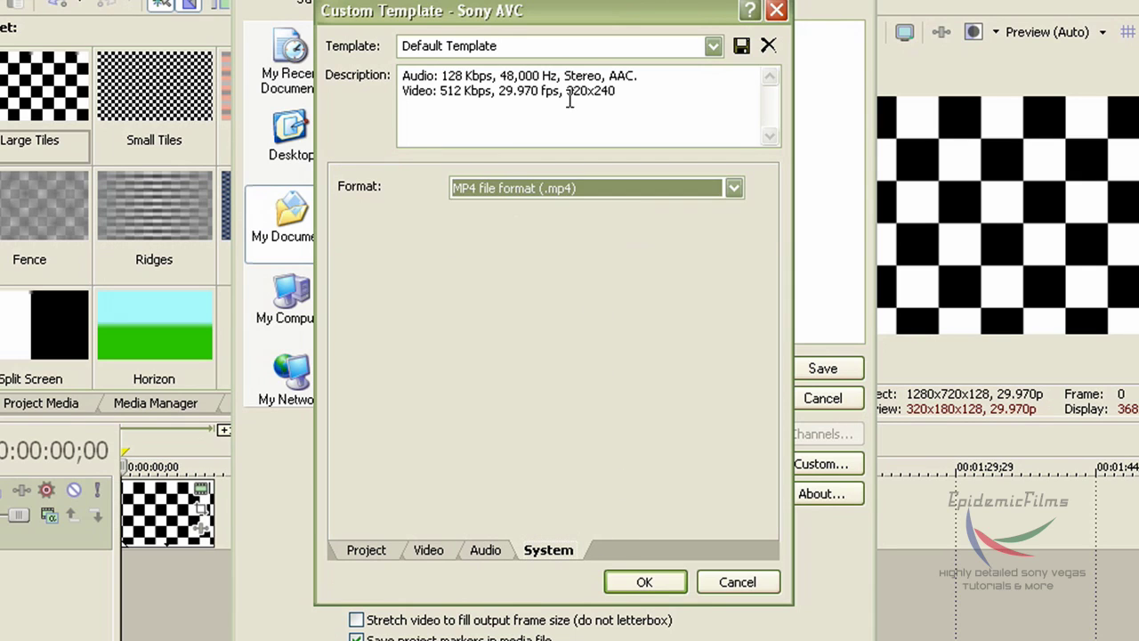
# Save the Sony AVC settings as a template named "YouTube M-PEG4 HD Template" and accept them.
pyautogui.click(489, 50)
pyautogui.write('YouTube M-PEG4')
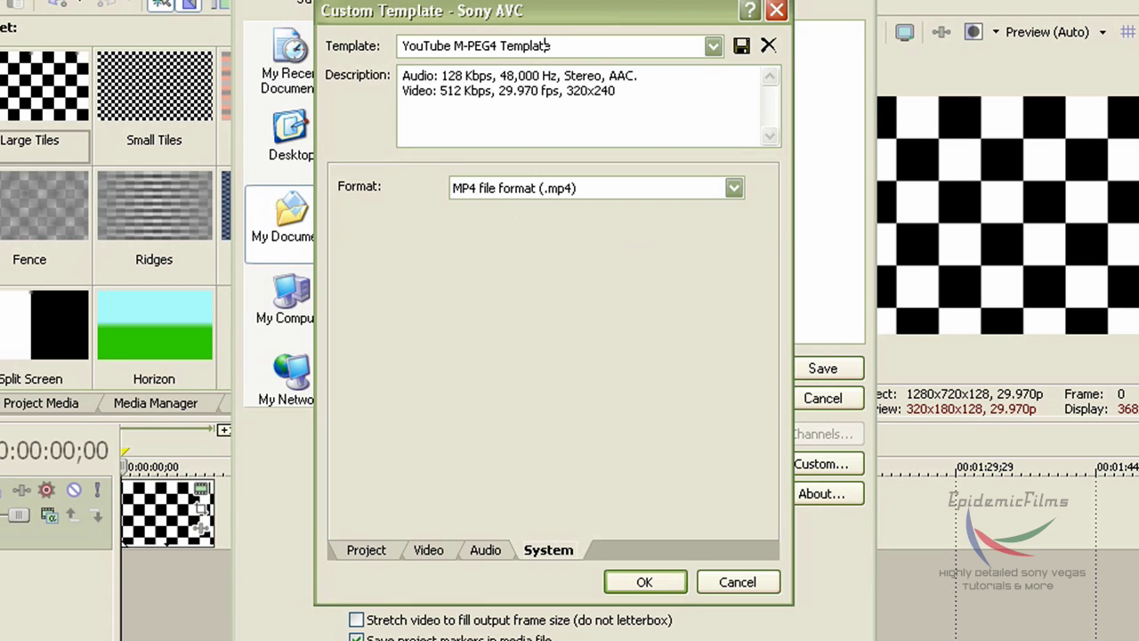
pyautogui.write('HD')
pyautogui.click(742, 46)
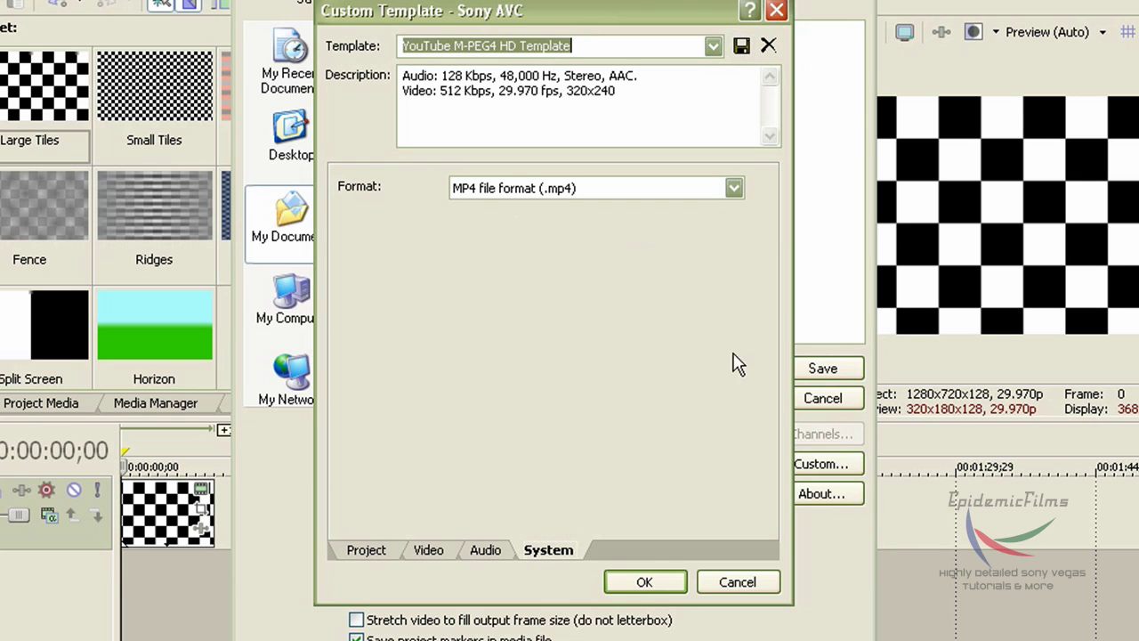
pyautogui.click(642, 582)
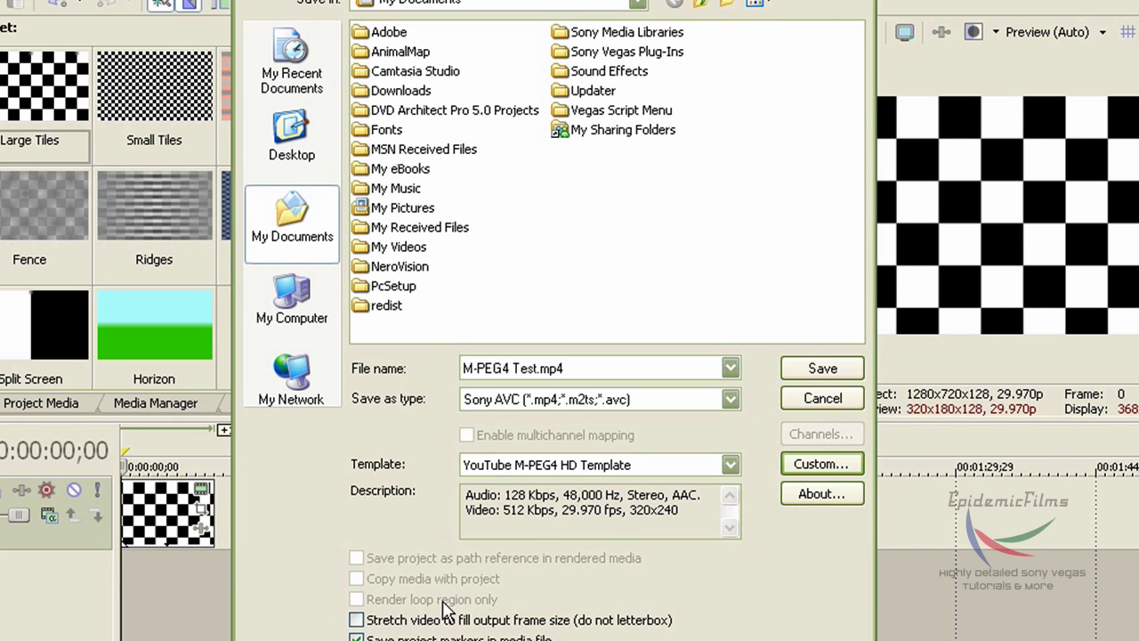
# Leave the render setup and mark the whole 10-second checkerboard clip on the timeline as the loop region.
pyautogui.press('Escape')
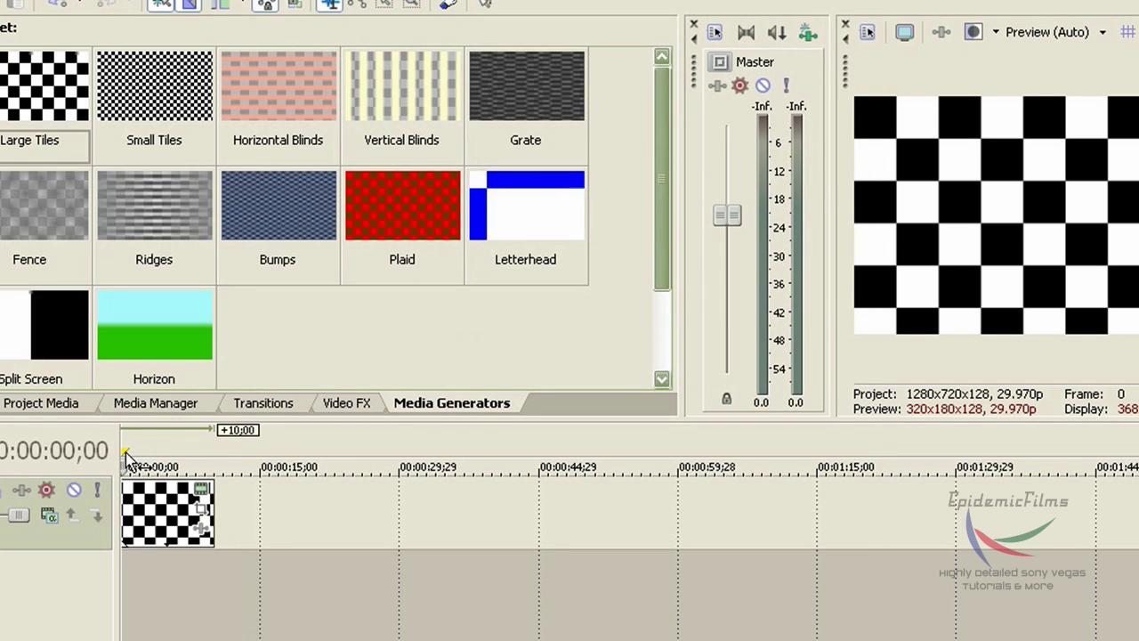
pyautogui.moveTo(127, 456)
pyautogui.mouseDown()
pyautogui.moveTo(548, 480)
pyautogui.moveTo(201, 489)
pyautogui.moveTo(220, 489)
pyautogui.mouseUp()
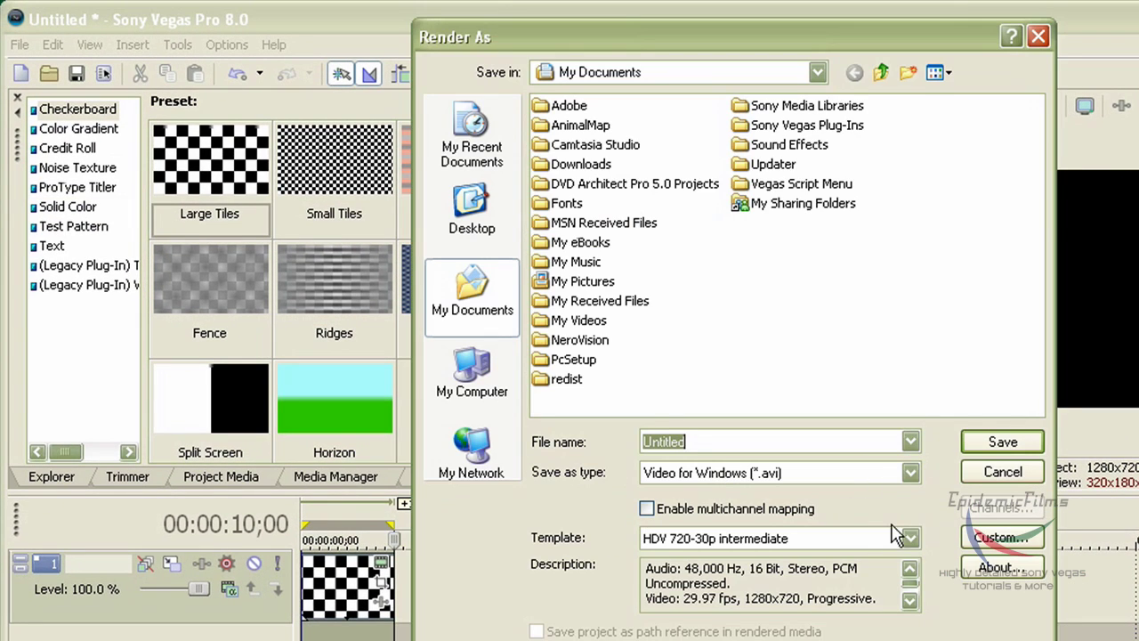
# Try MainConcept AVC/AAC (*.mp4) as the render file type and switch to Sony AVC (*.mp4;*.m2ts;*.avc).
pyautogui.click(907, 475)
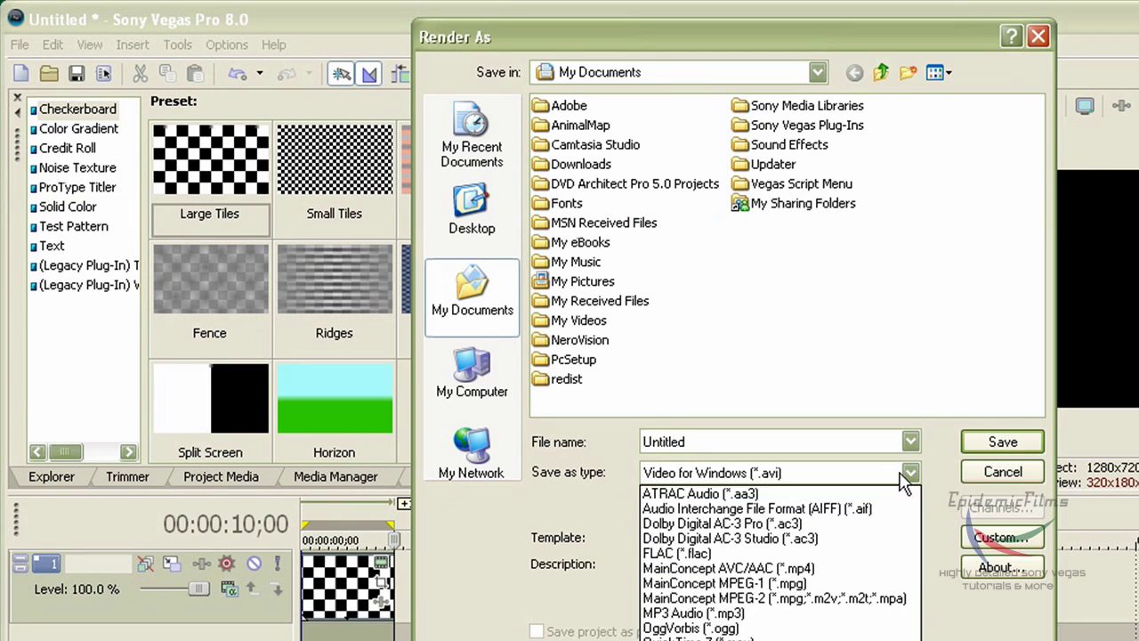
pyautogui.click(829, 570)
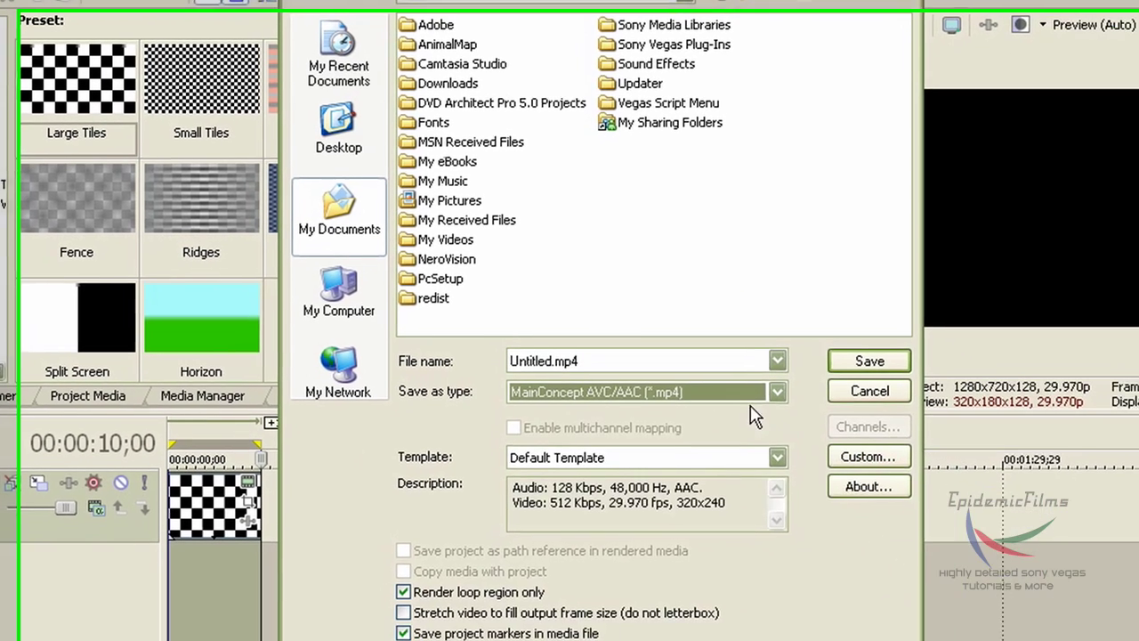
pyautogui.click(911, 473)
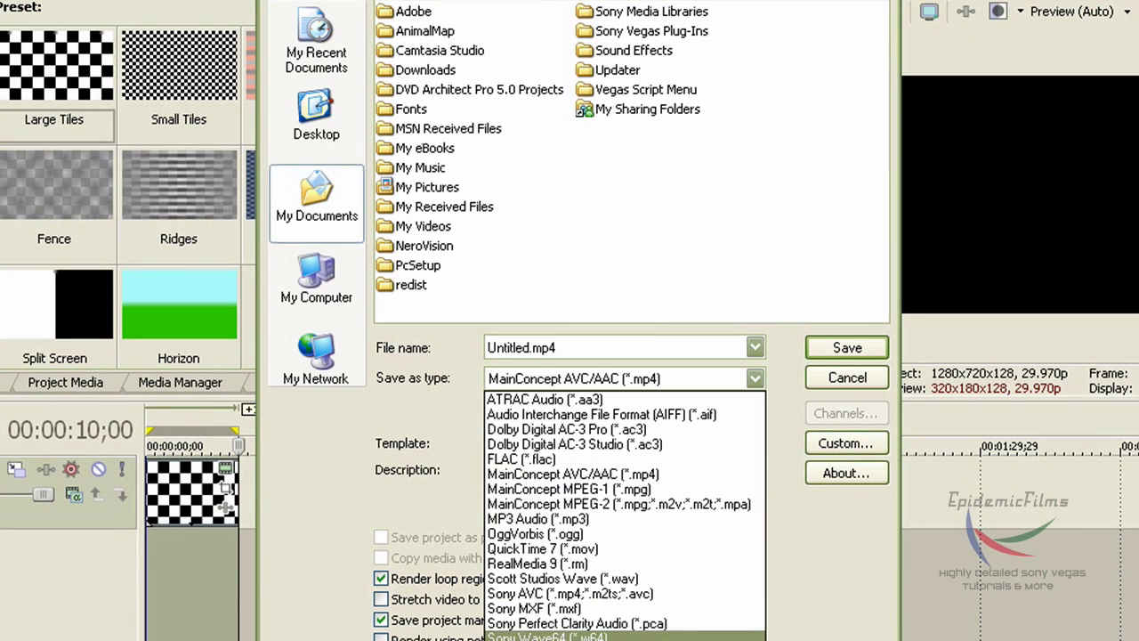
pyautogui.click(616, 594)
# Choose the saved template "YouTube HD Widecreen Format (1,280 x 720)" and start rendering the loop region as Untitled.mp4.
pyautogui.click(754, 444)
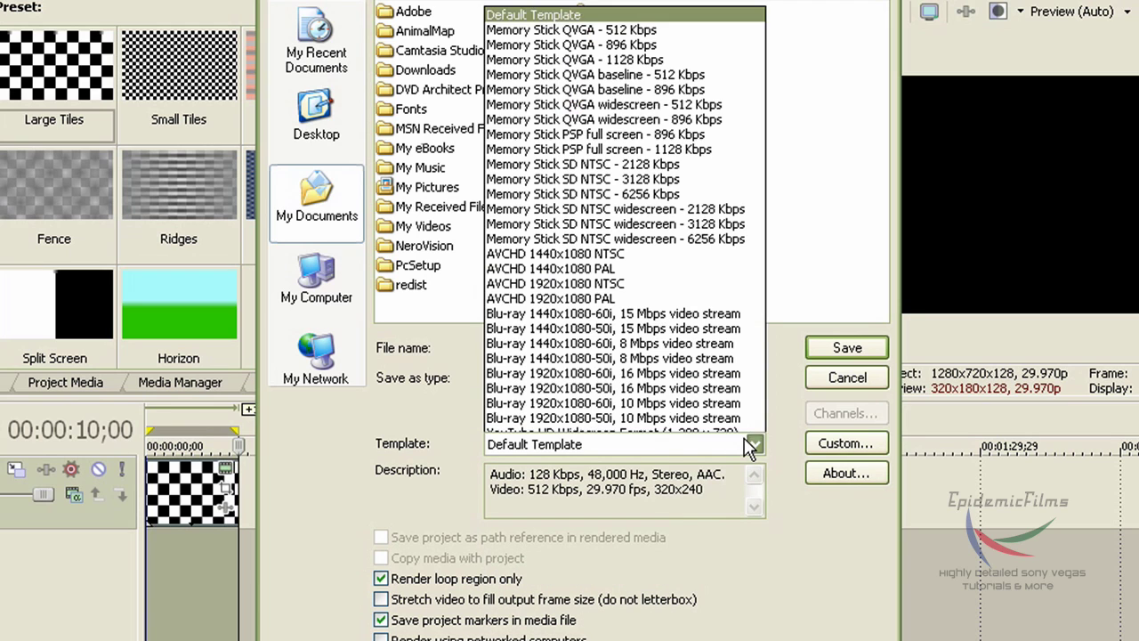
pyautogui.scroll(-1, 754, 444)
pyautogui.click(754, 445)
pyautogui.click(755, 378)
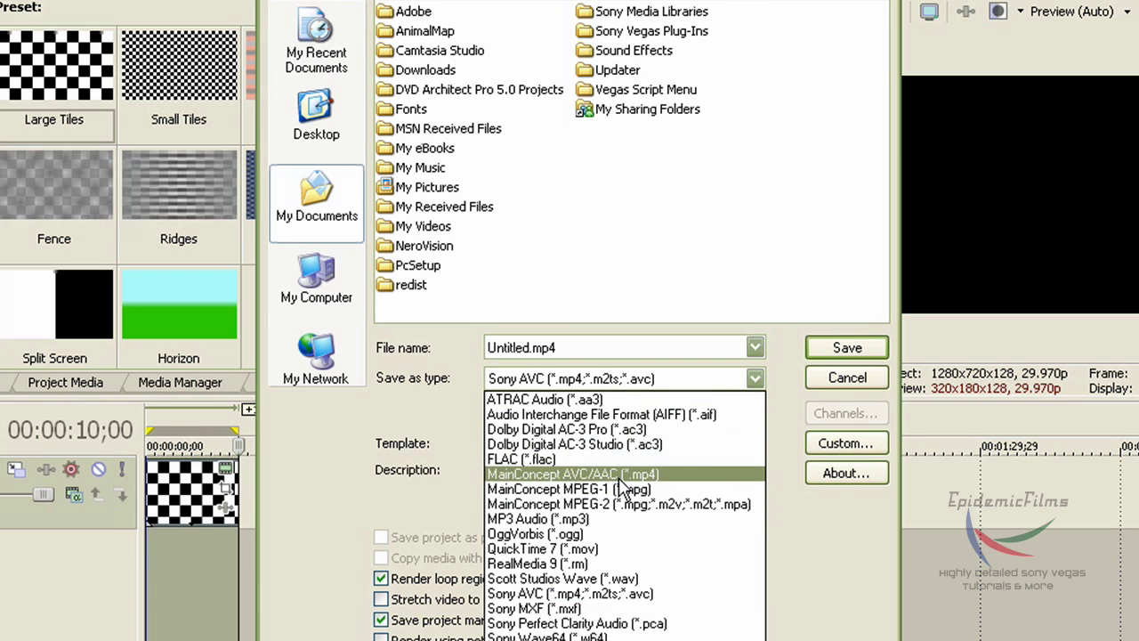
pyautogui.click(458, 443)
pyautogui.click(755, 444)
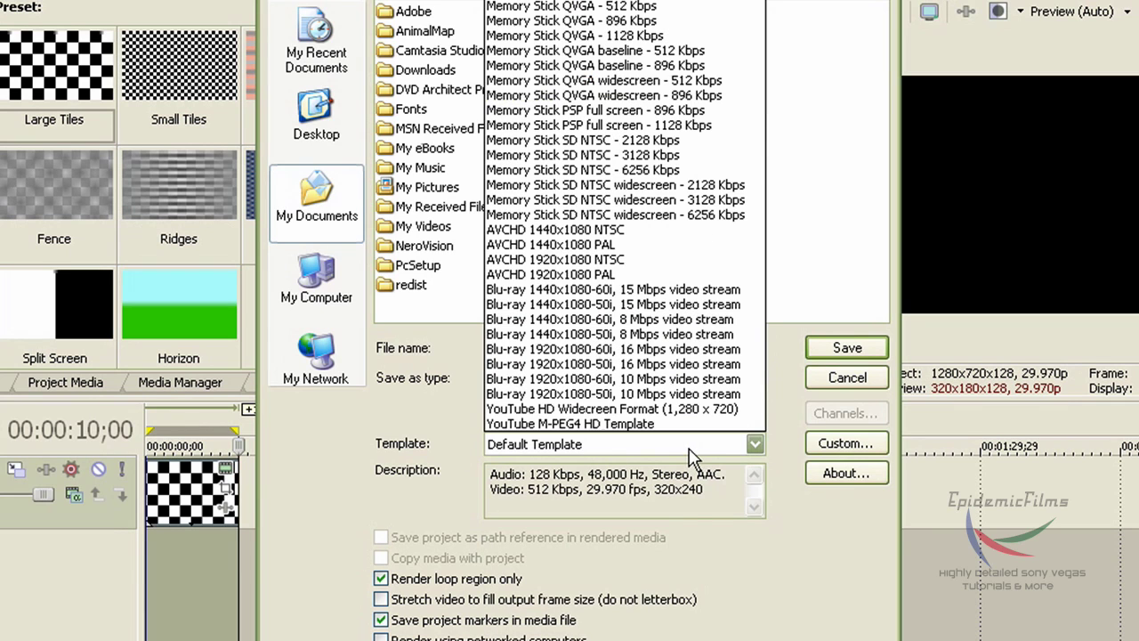
pyautogui.click(626, 408)
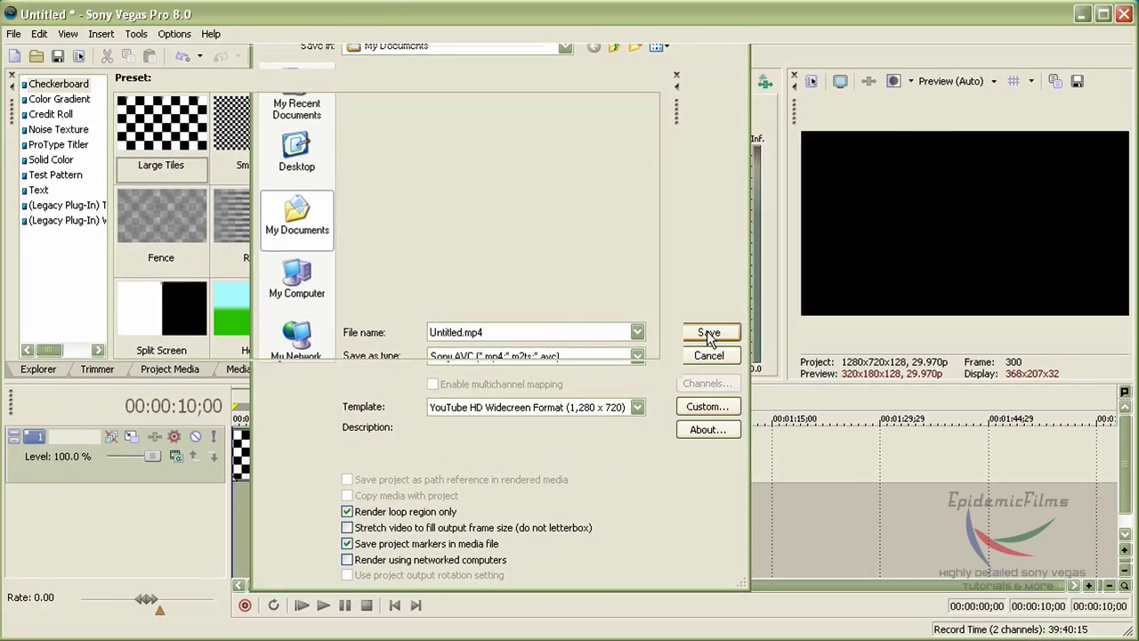
pyautogui.click(755, 162)
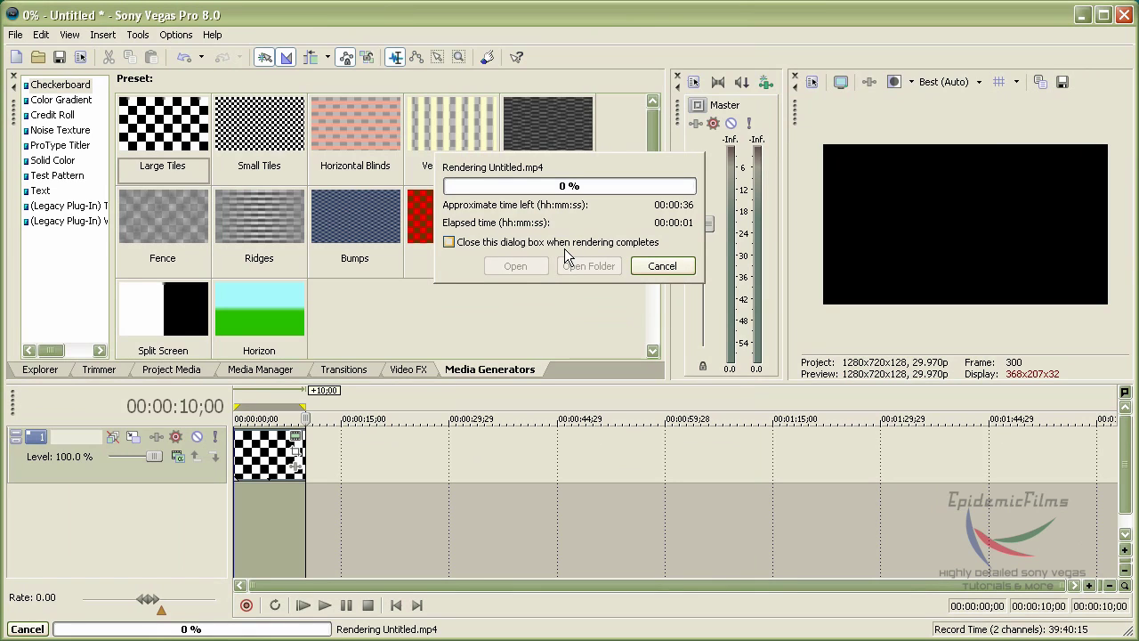